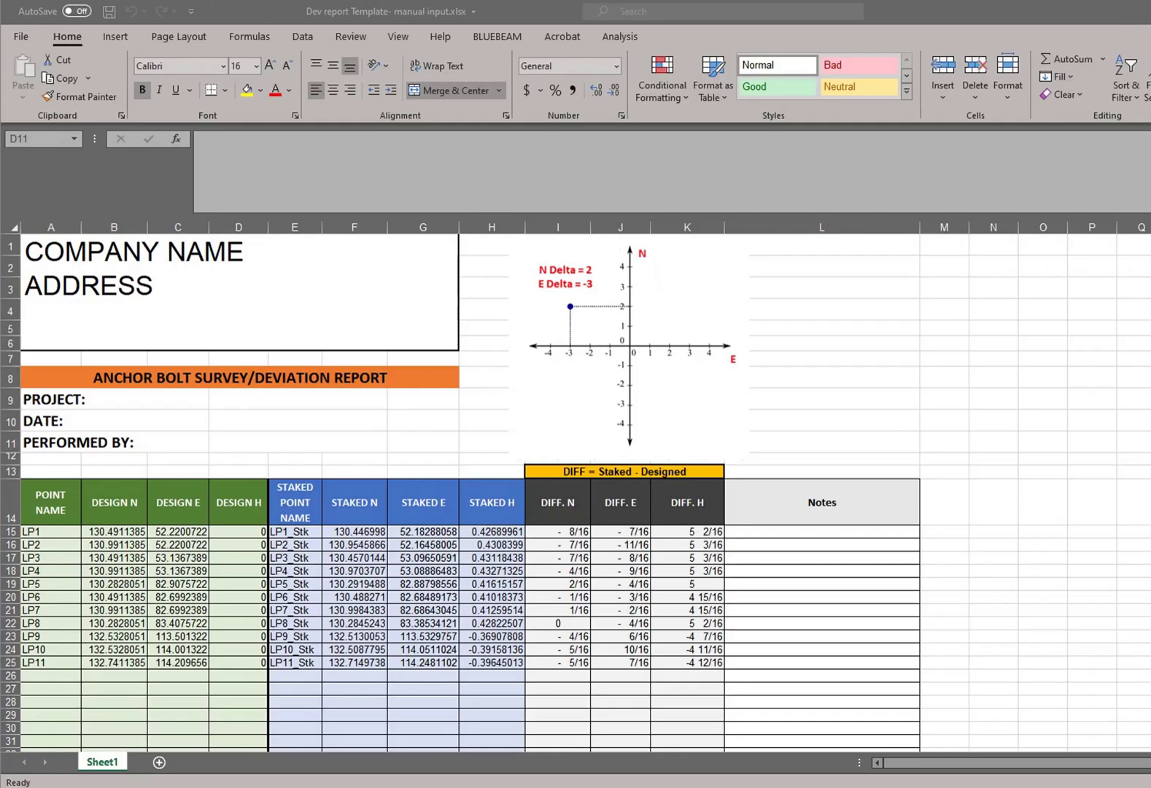
Review the DIFF. E values for LP1 to LP11 in the anchor bolt deviation report
click(372, 443)
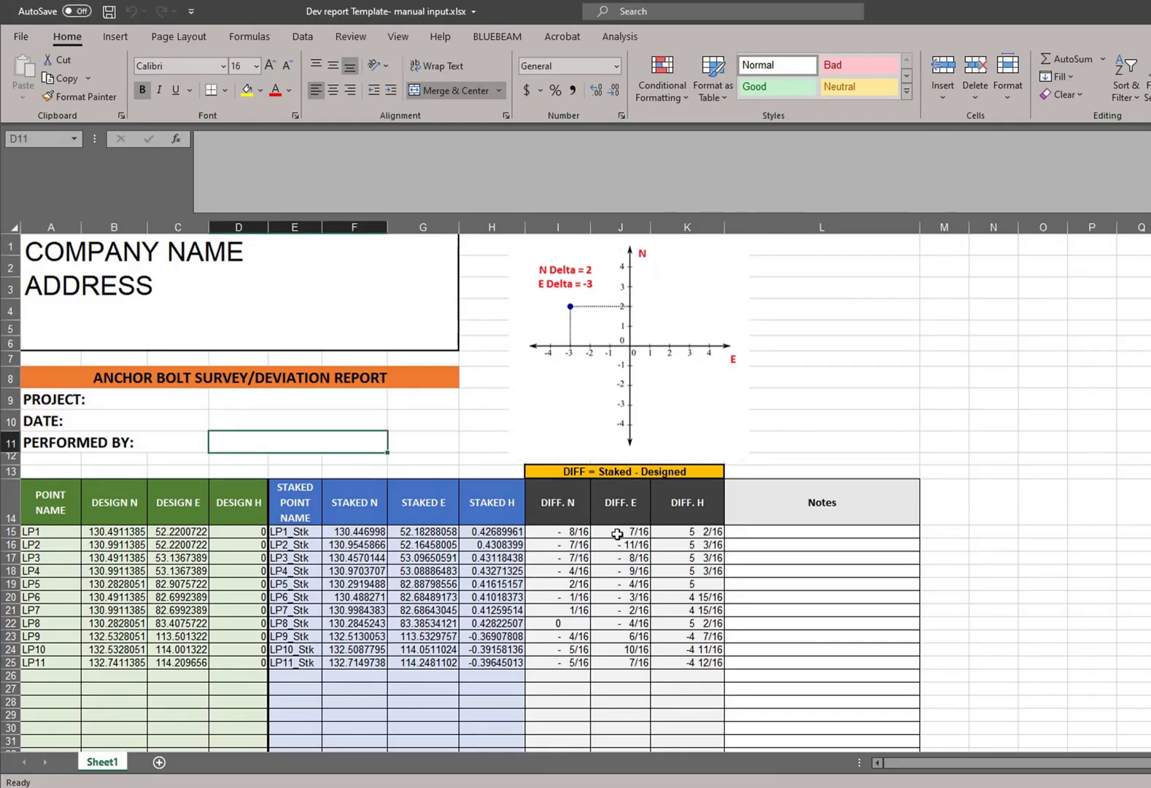
drag(618, 531, 621, 668)
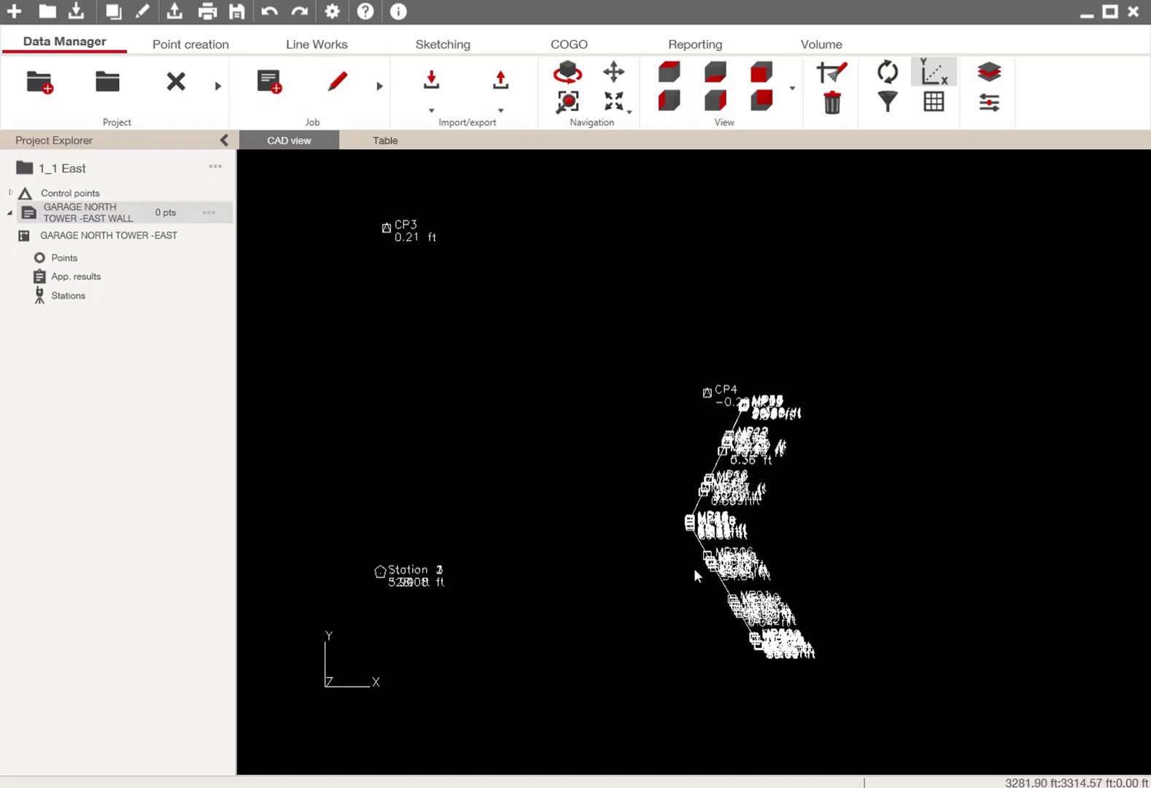
Switch to the 1_1 East project and examine the measured points and wall lines around MP2, MP138 and MP139
scroll(691, 523, up, 3)
middle_drag(714, 552, 543, 277)
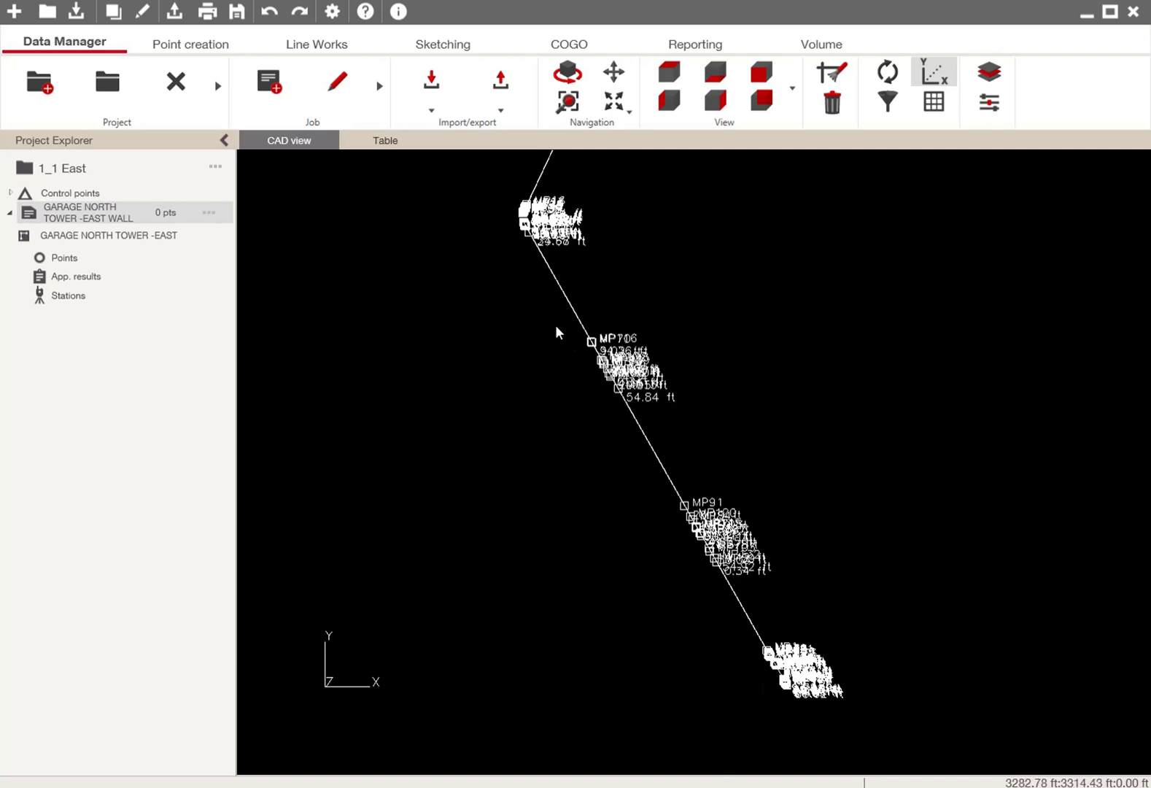
scroll(539, 252, up, 3)
middle_drag(537, 249, 537, 489)
scroll(584, 466, up, 3)
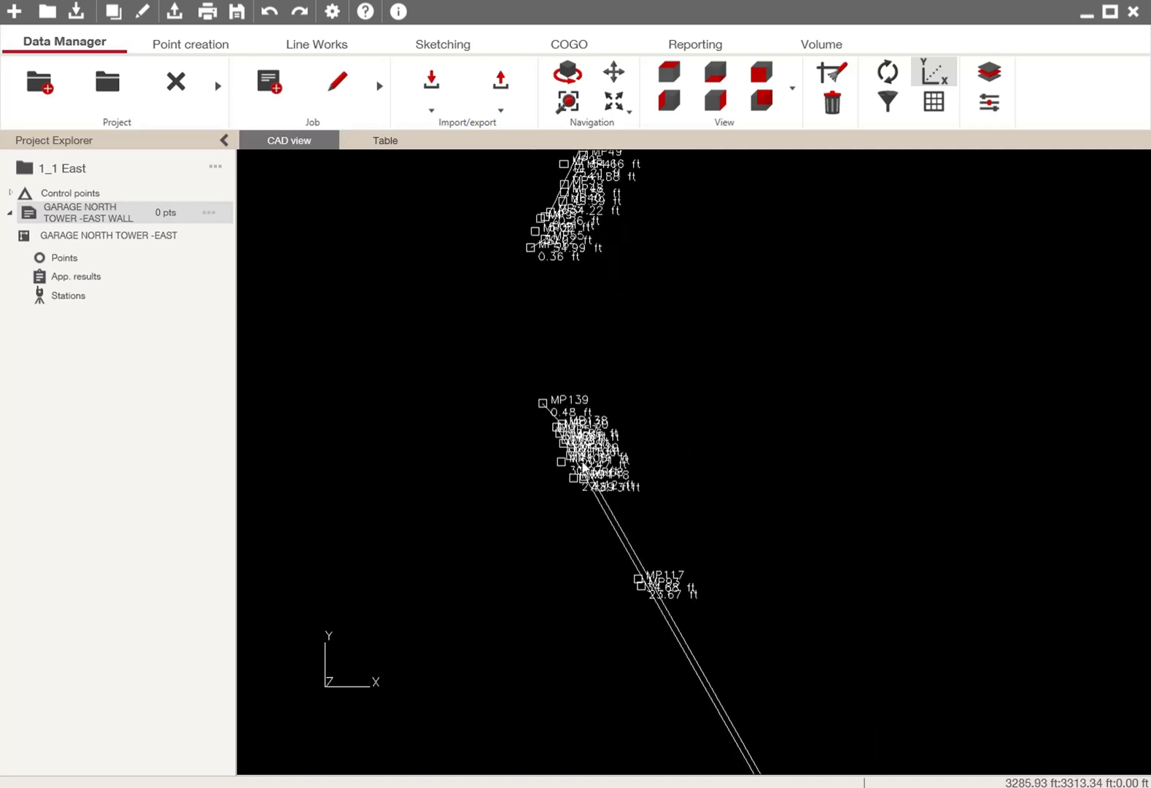
scroll(583, 467, up, 8)
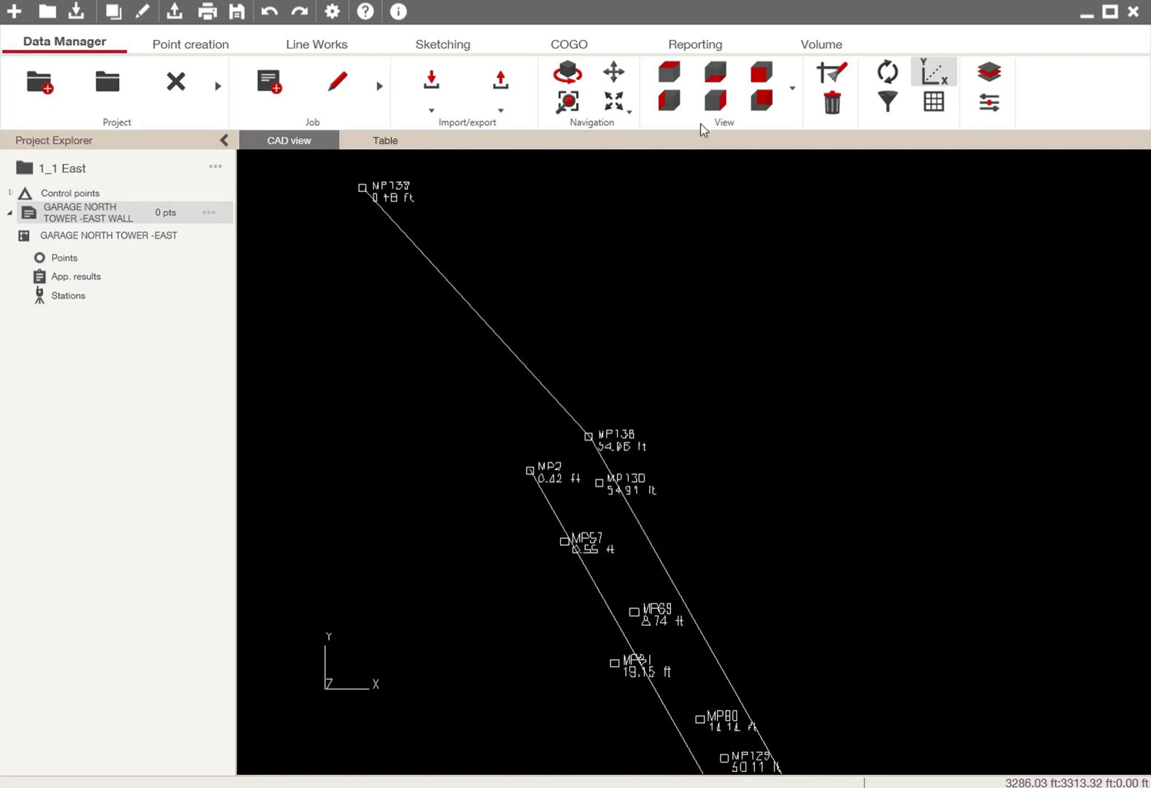
scroll(772, 370, down, 3)
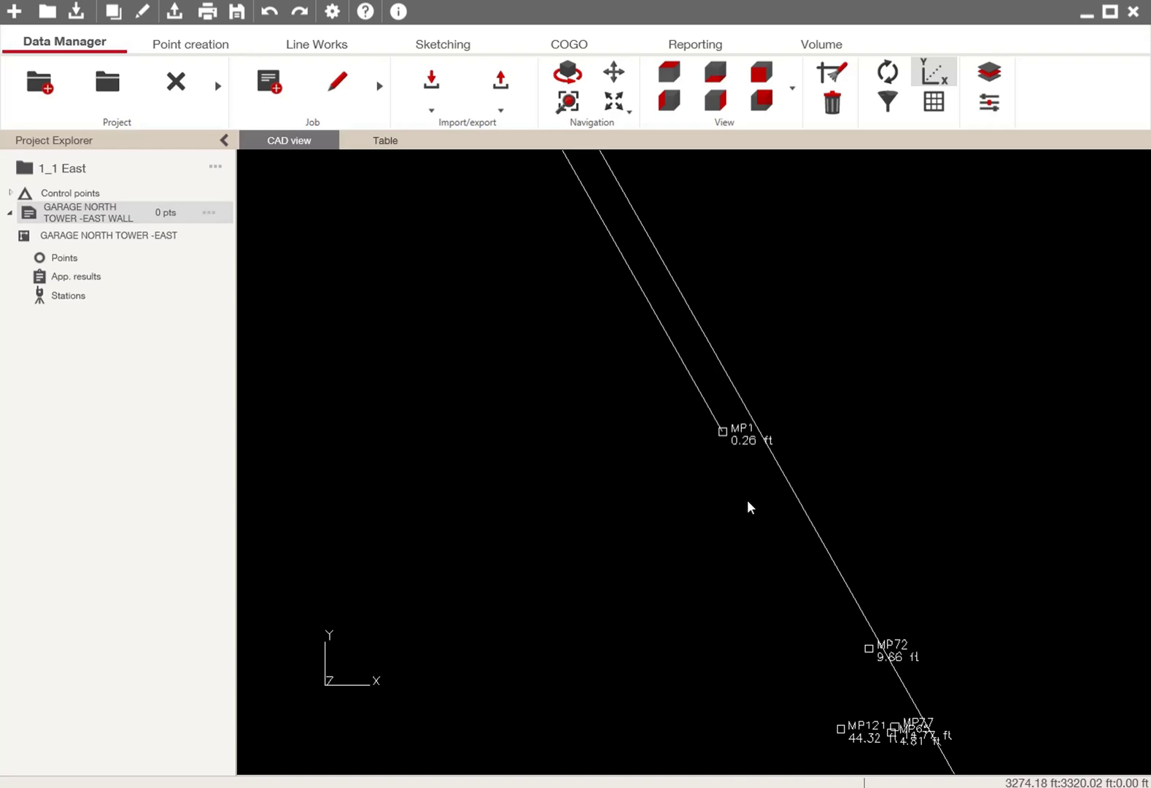
scroll(729, 446, down, 5)
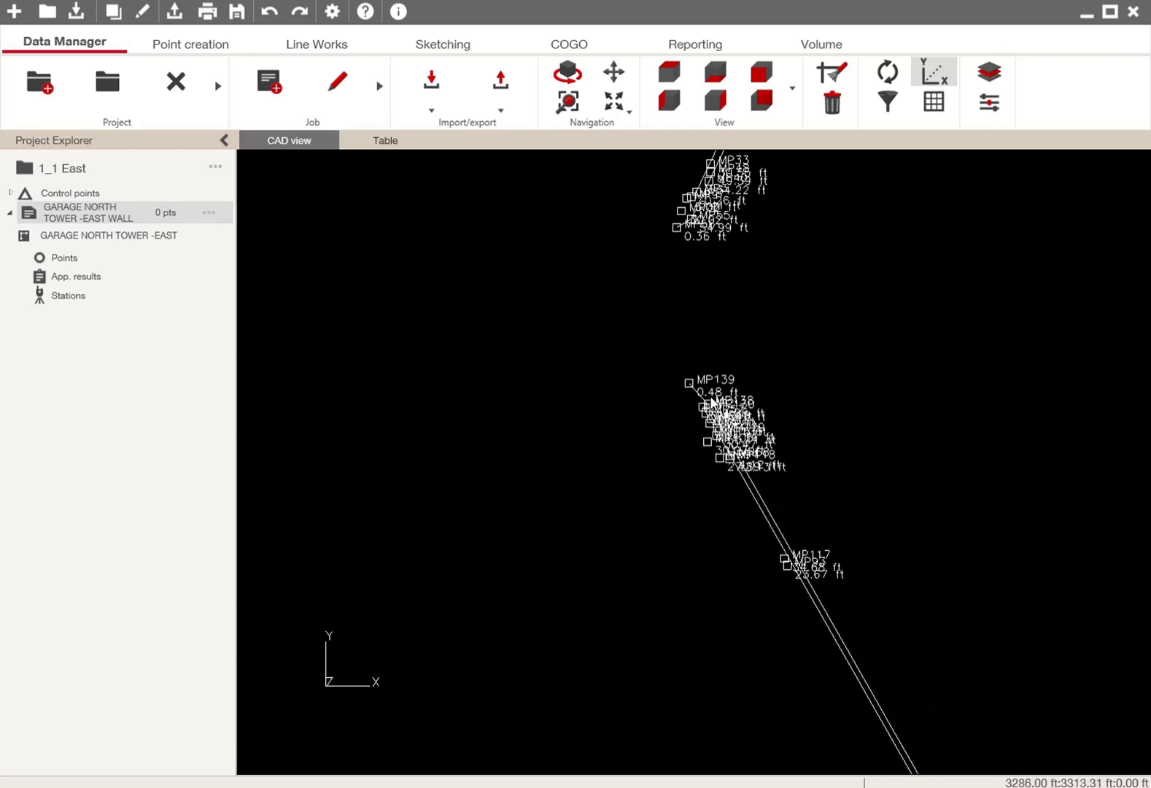
scroll(715, 430, up, 5)
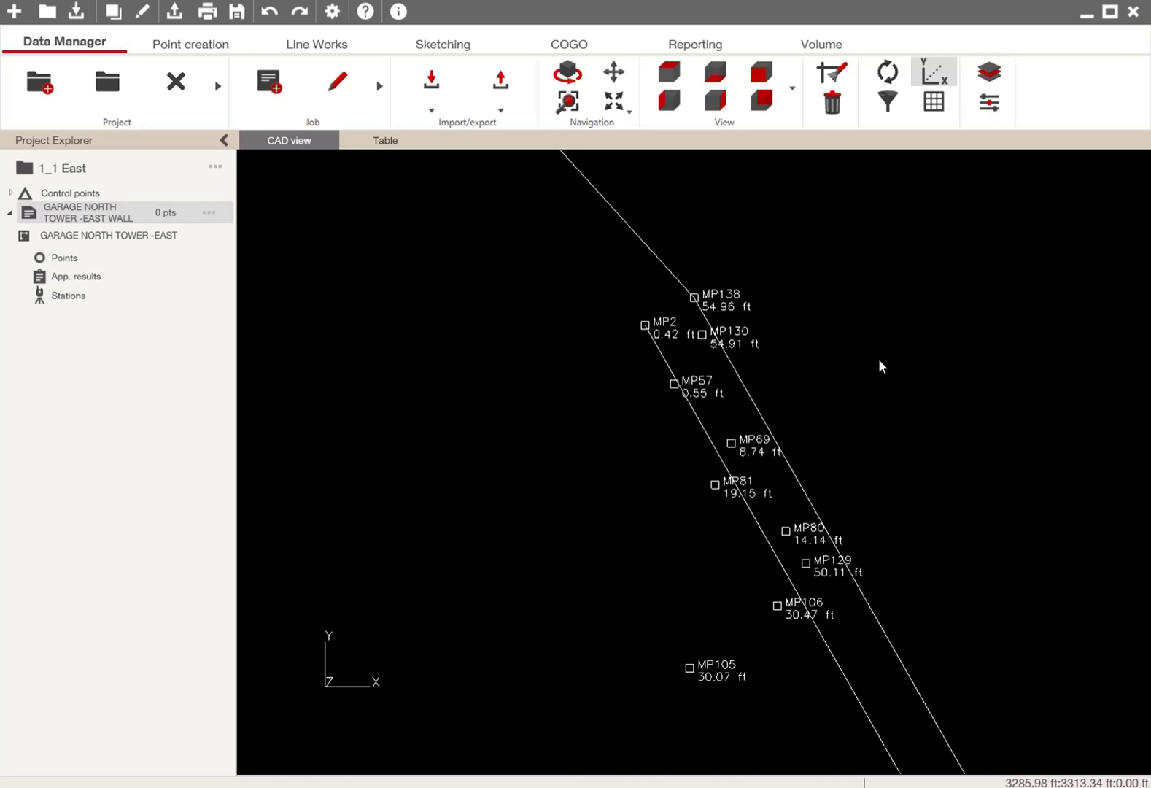
Move the wall line that starts at MP2 onto the red layer named wall
click(702, 422)
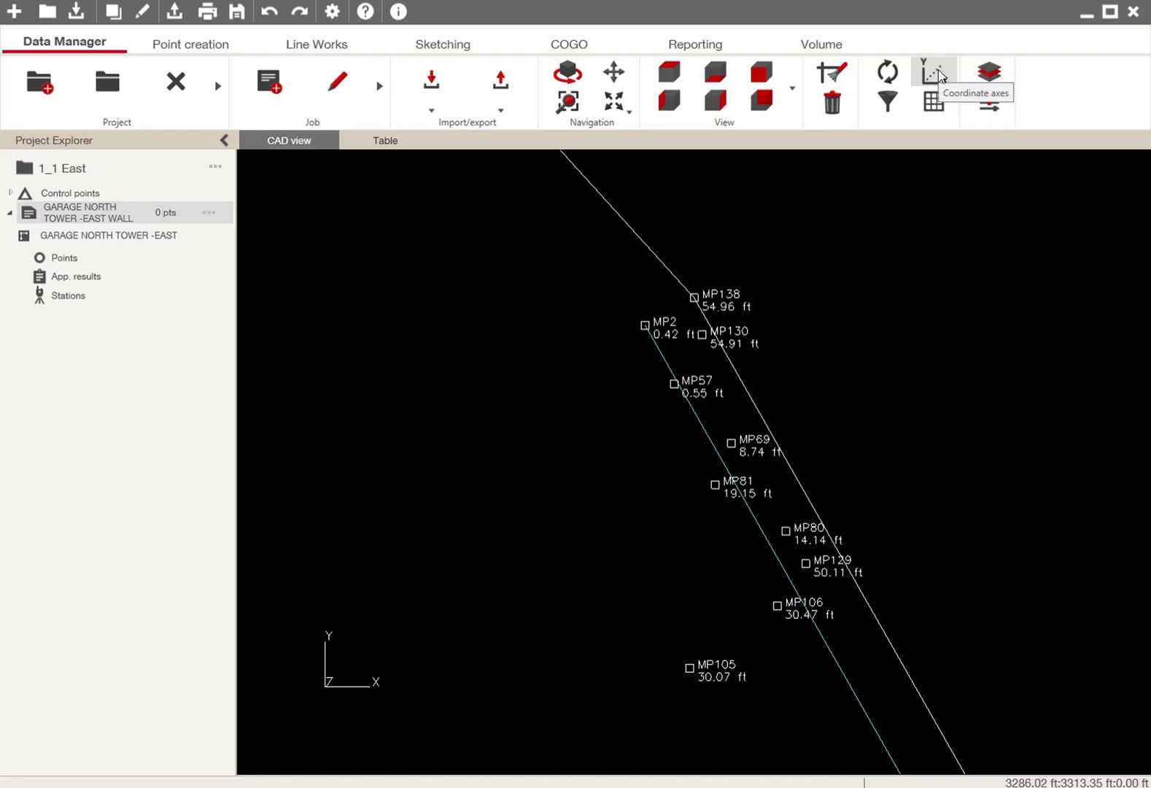
click(989, 72)
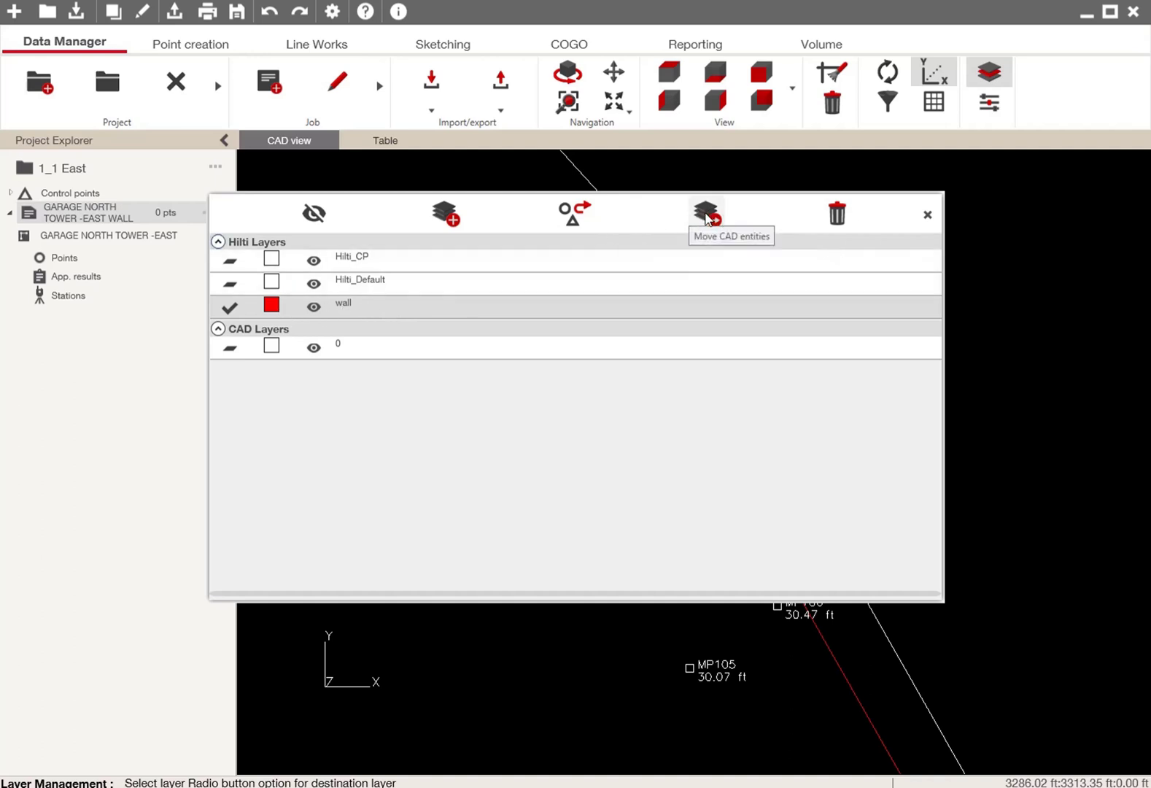
drag(912, 214, 692, 192)
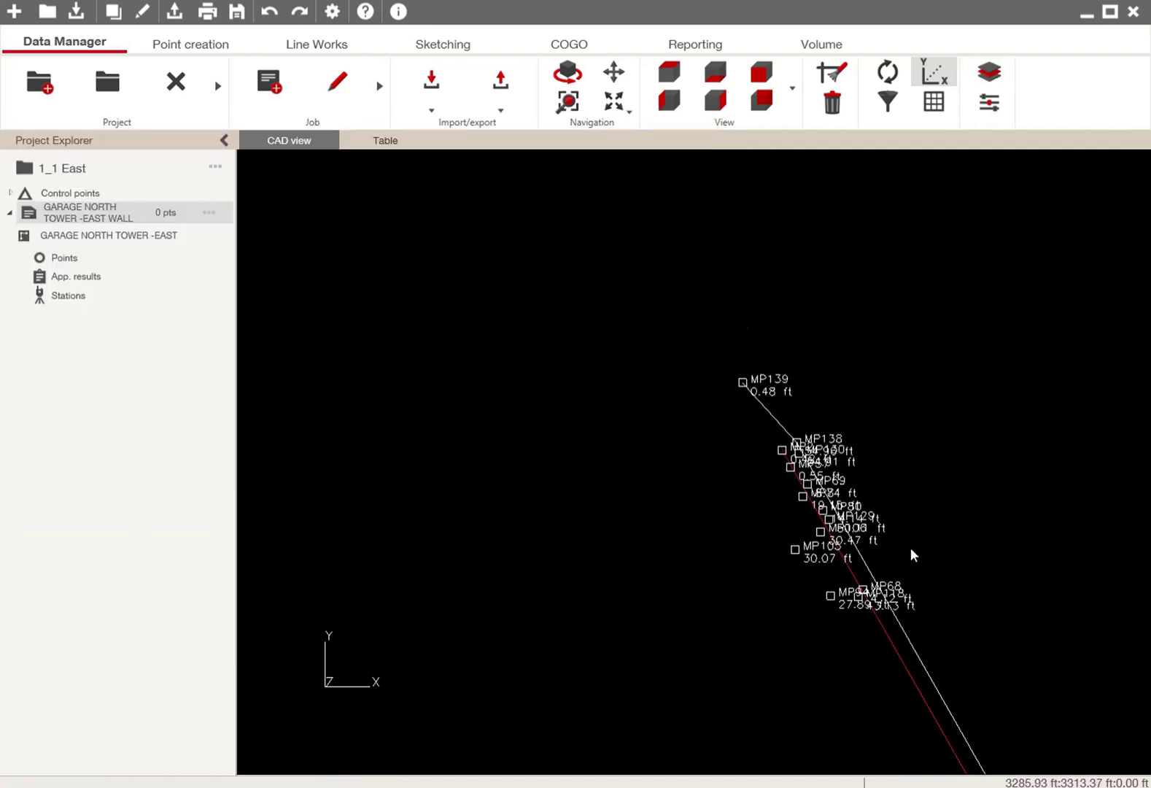
Examine the recoloured wall line from MP139 down to MP1 and the measured point clusters along it
scroll(910, 552, down, 2)
middle_drag(963, 607, 805, 397)
scroll(756, 425, down, 2)
scroll(795, 554, down, 2)
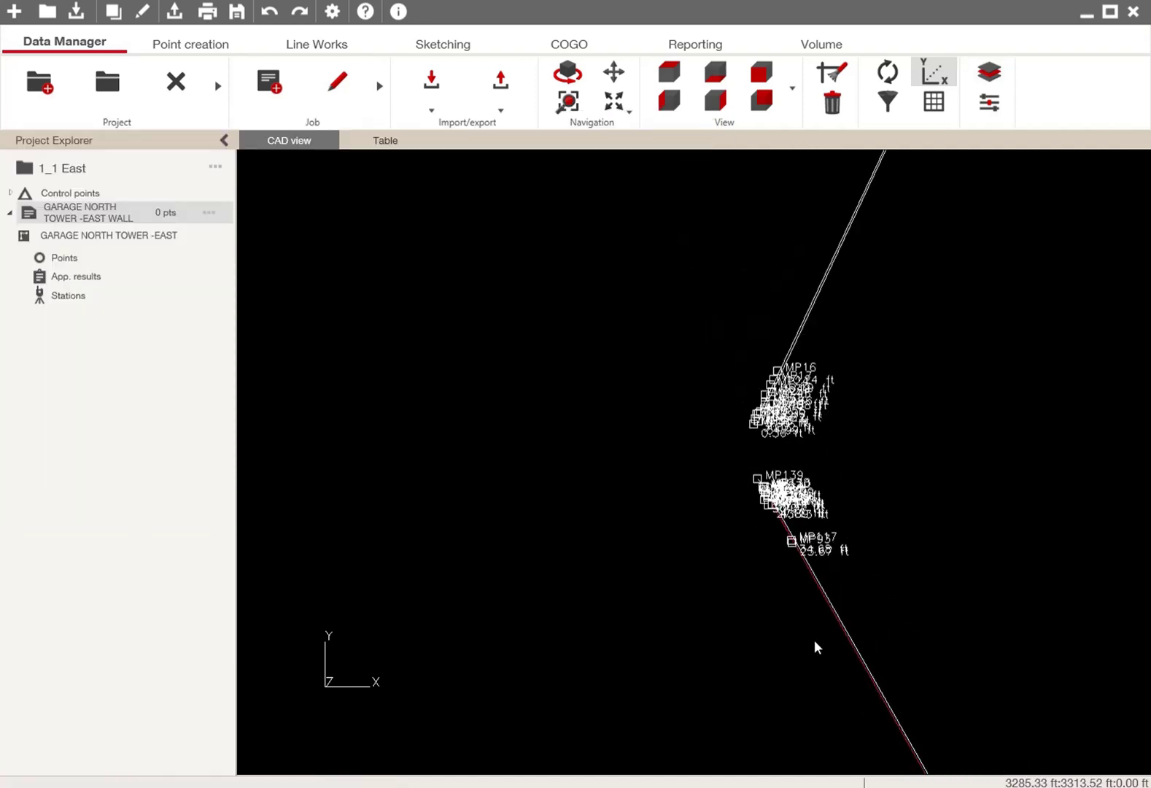
middle_drag(818, 648, 642, 385)
scroll(681, 492, down, 2)
scroll(682, 493, down, 2)
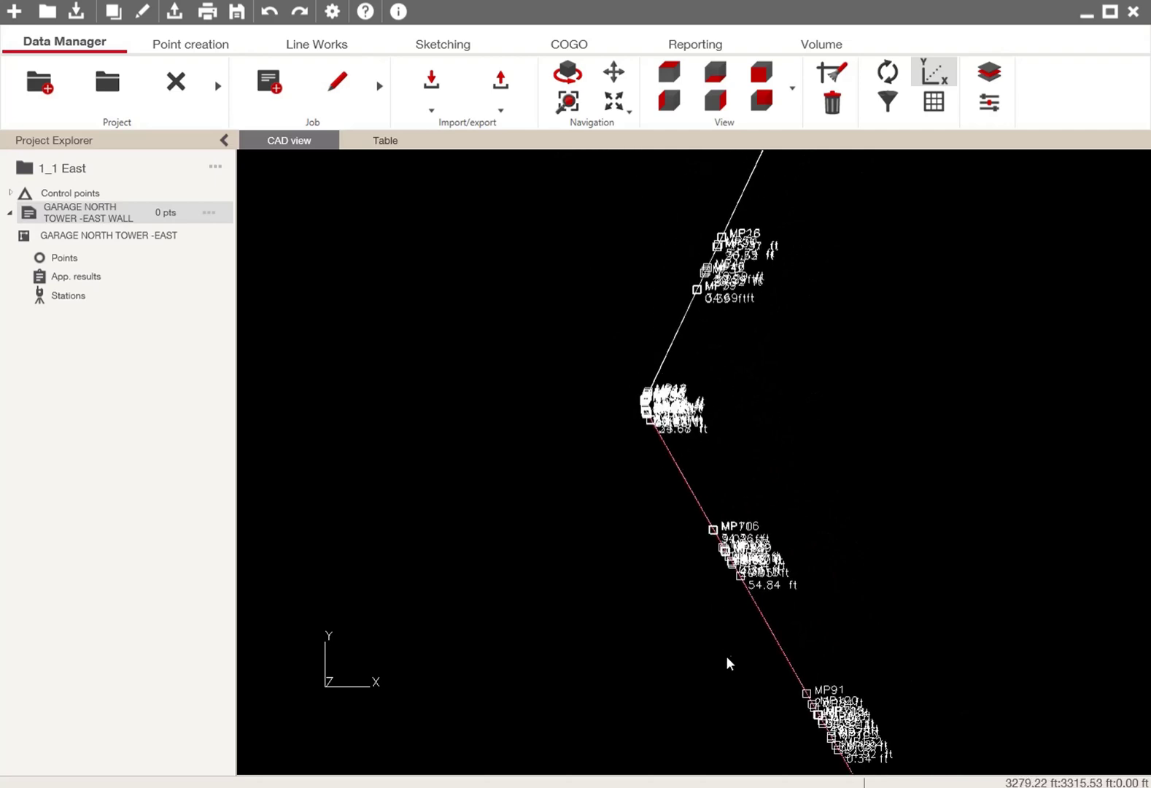
middle_drag(728, 660, 571, 378)
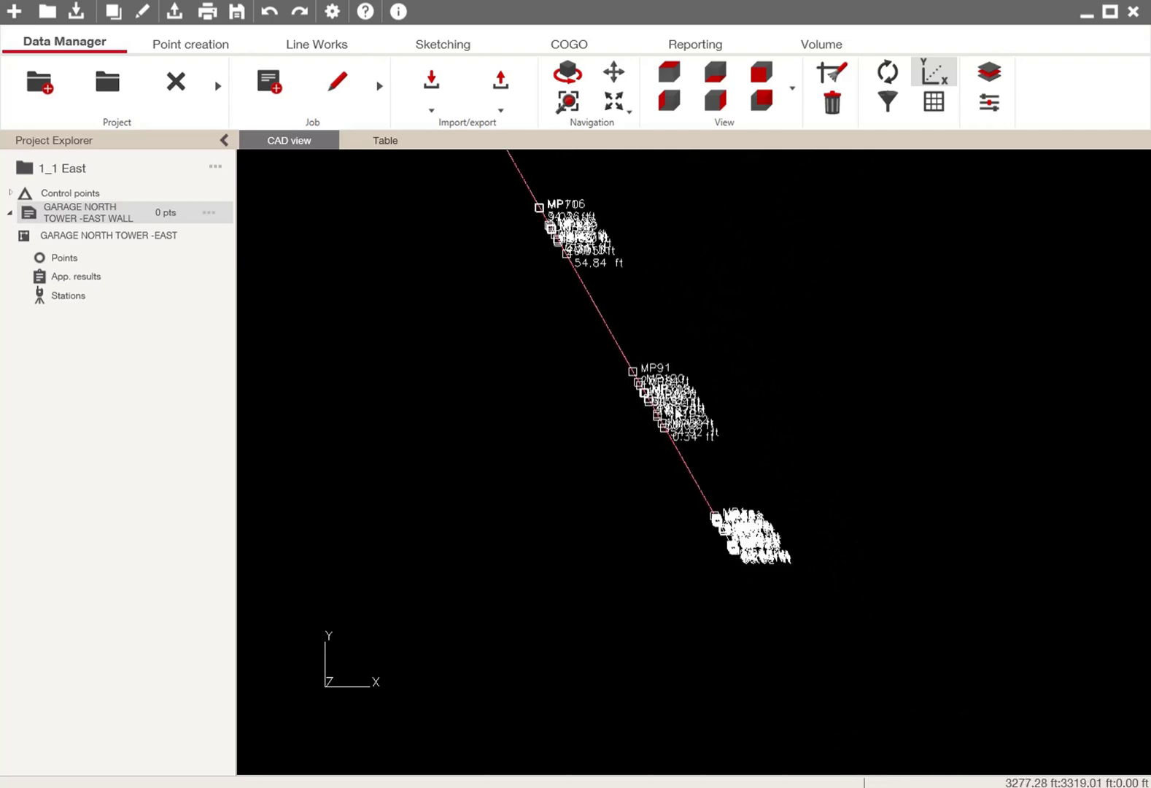
scroll(701, 503, down, 3)
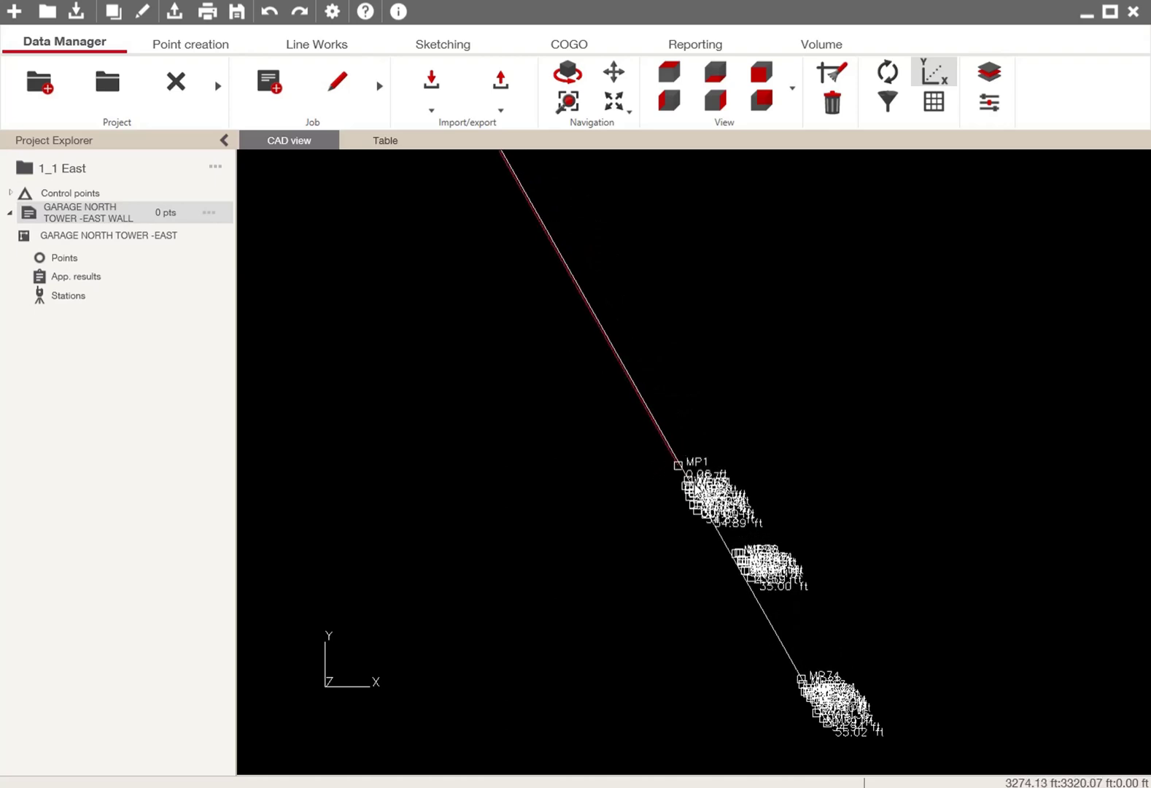
Inspect the measured points in a side elevation, then in plan along both wall directions
click(681, 103)
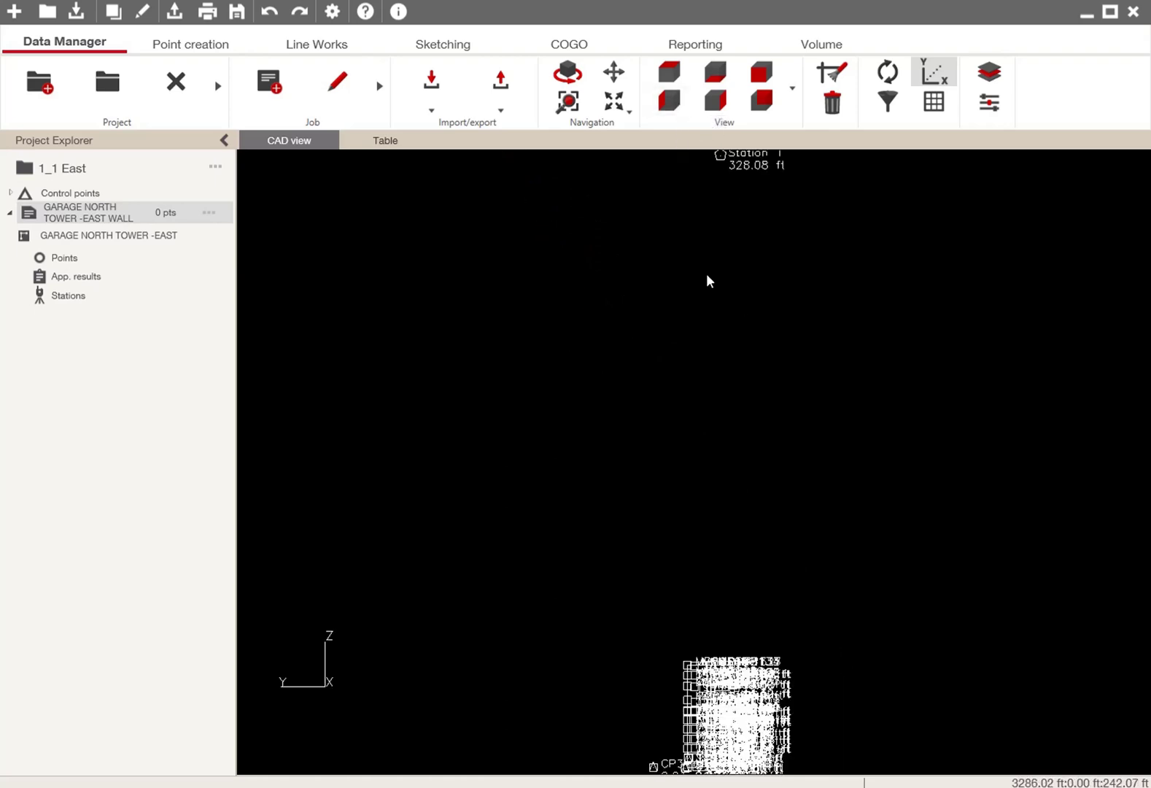
scroll(689, 554, up, 5)
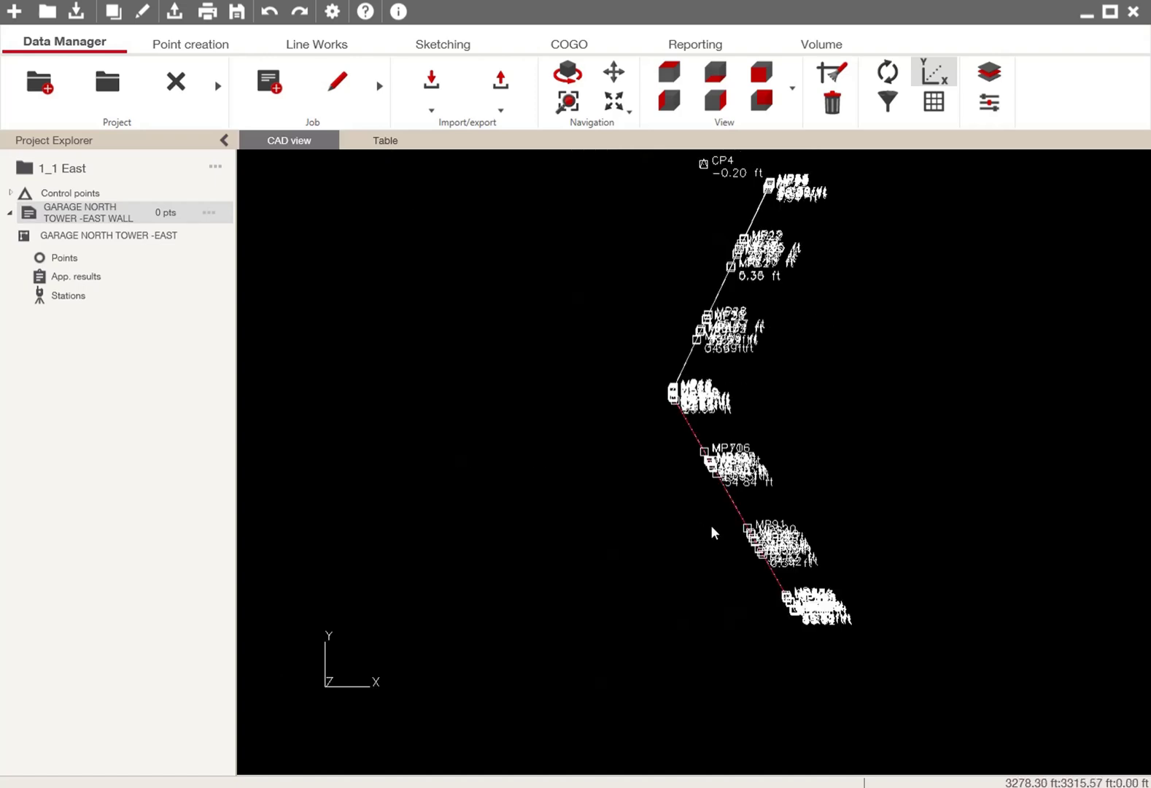
scroll(710, 523, up, 1)
scroll(706, 502, up, 1)
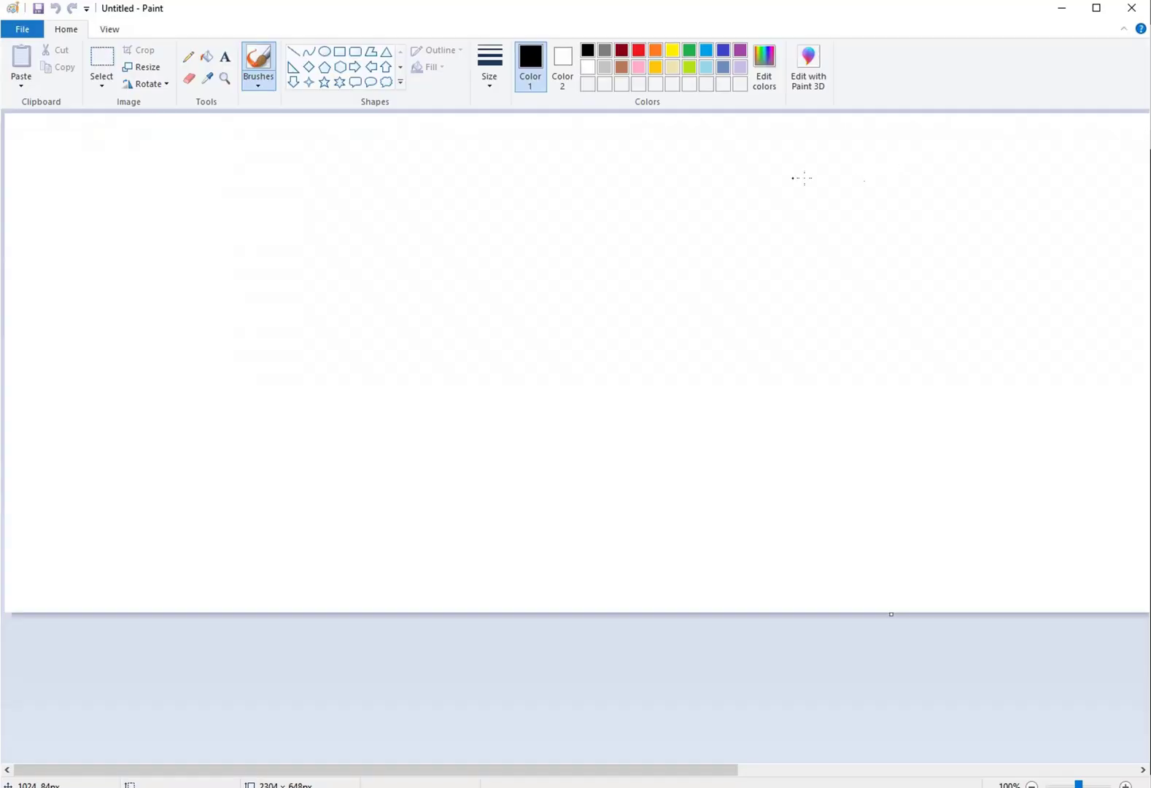
In Paint, sketch a descending diagonal line with marked ends labelled 0,10 and 10,0 using the Pencil
click(187, 58)
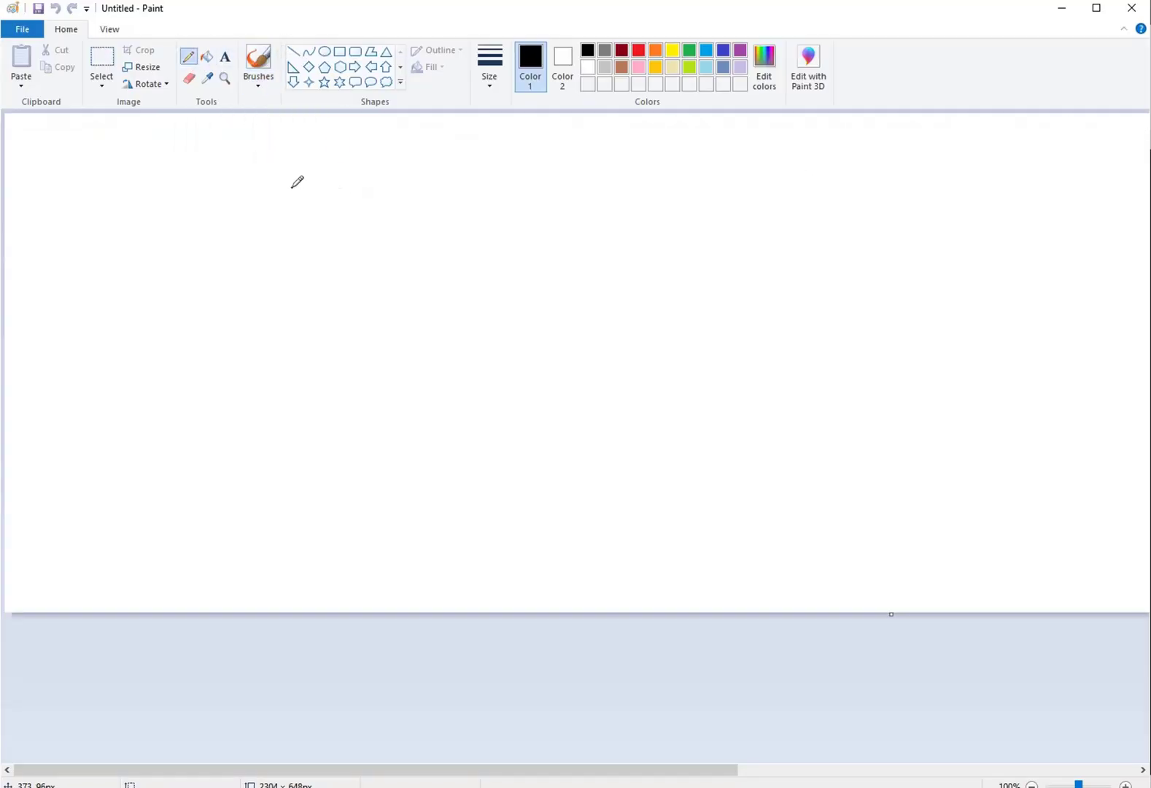
mouse_move(293, 187)
mouse_down()
mouse_move(774, 510)
mouse_move(308, 197)
mouse_move(281, 203)
mouse_up()
drag(761, 490, 779, 514)
drag(775, 504, 751, 515)
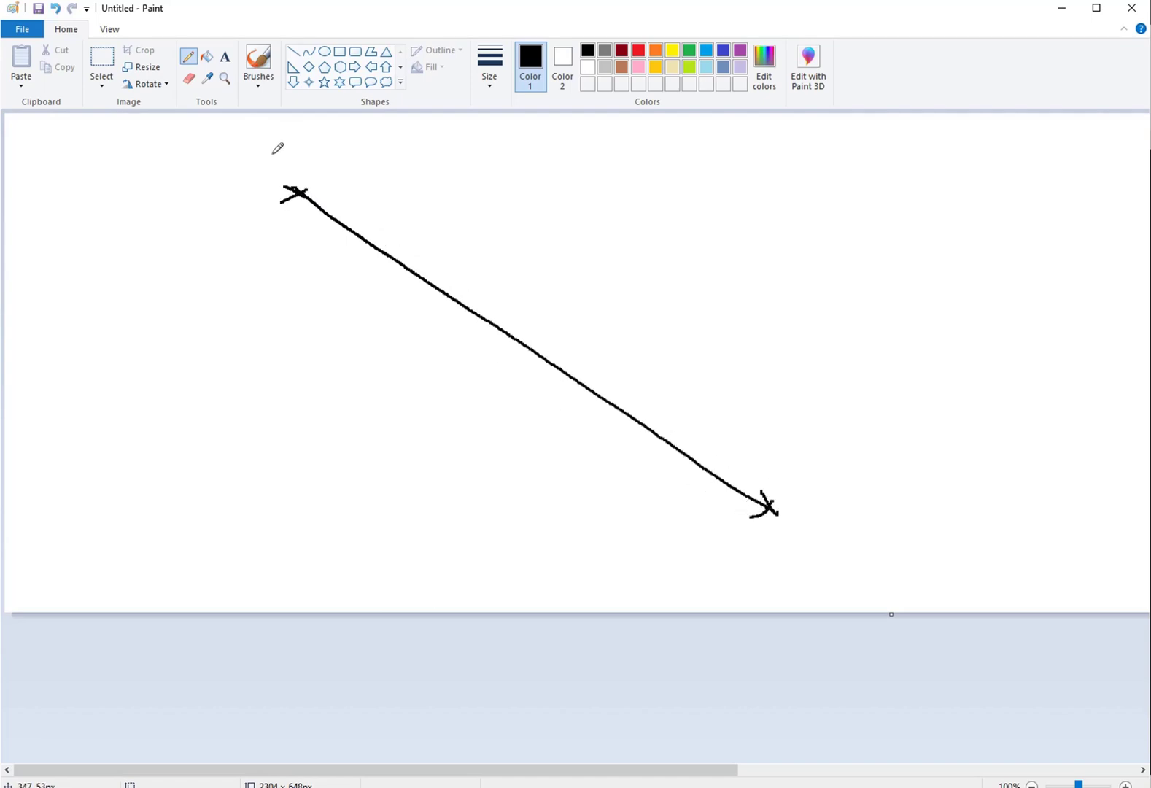
mouse_move(270, 154)
mouse_down()
mouse_move(290, 181)
mouse_move(310, 156)
mouse_up()
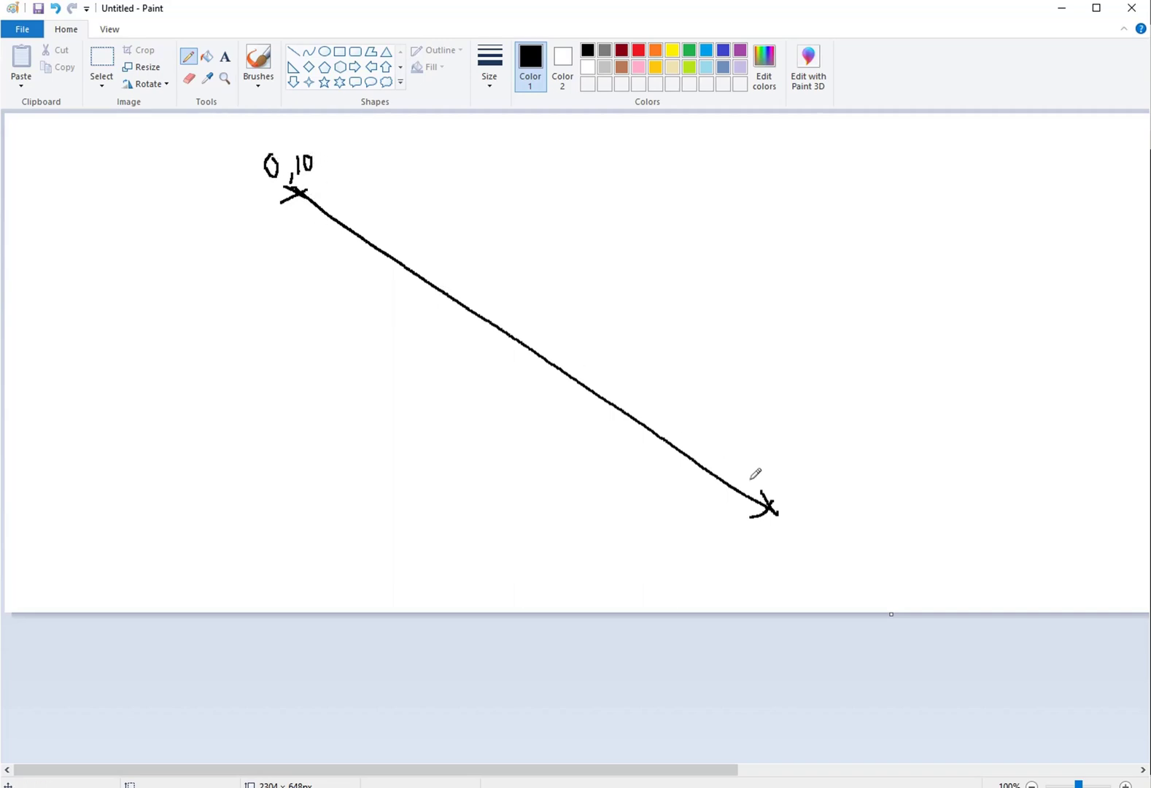
mouse_move(782, 534)
mouse_down()
mouse_move(788, 545)
mouse_move(799, 525)
mouse_move(822, 547)
mouse_move(839, 528)
mouse_up()
Scatter dots along both sides of the diagonal line and mark its midpoint with the label 5,5
click(335, 188)
click(313, 226)
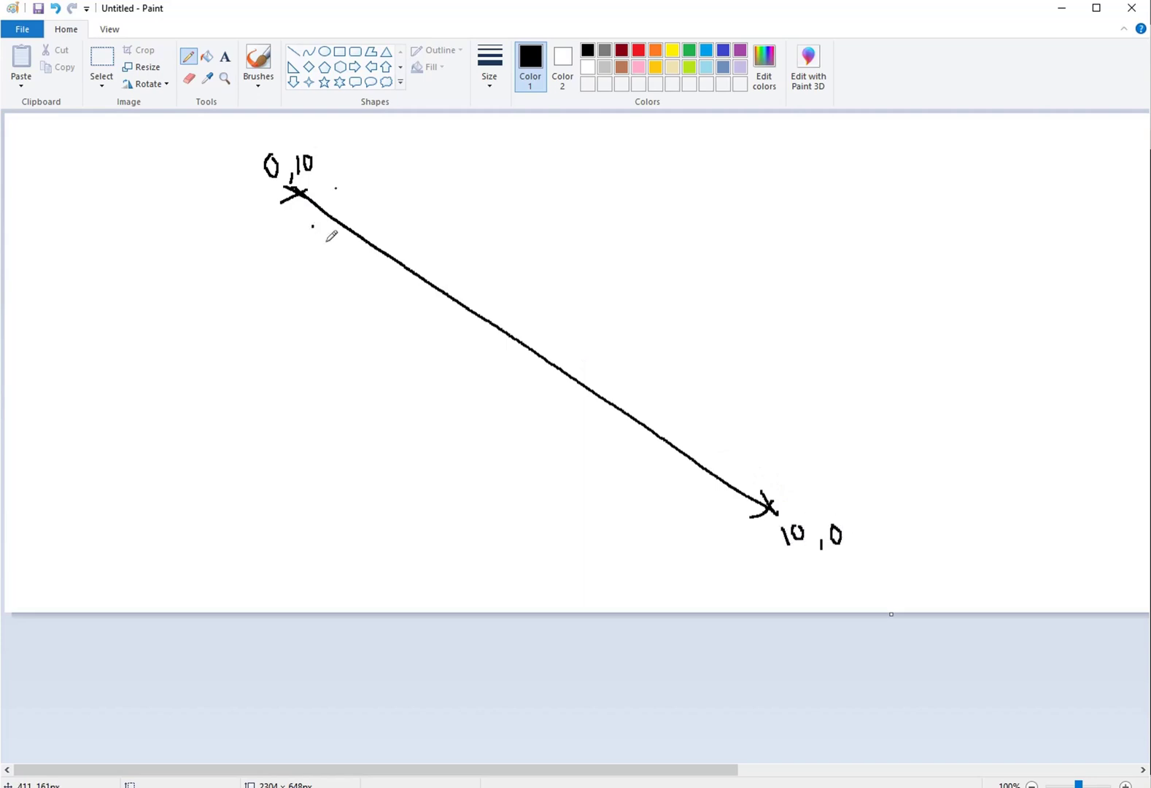
click(338, 260)
click(366, 278)
click(410, 235)
click(450, 258)
click(435, 319)
click(458, 331)
click(497, 308)
click(549, 339)
click(572, 401)
click(635, 398)
drag(595, 412, 651, 419)
click(637, 441)
drag(656, 457, 662, 456)
click(699, 452)
click(692, 464)
mouse_move(495, 299)
mouse_down()
mouse_move(489, 312)
mouse_move(496, 298)
mouse_up()
mouse_move(509, 275)
mouse_down()
mouse_move(505, 297)
mouse_move(523, 297)
mouse_move(489, 323)
mouse_move(493, 308)
mouse_move(503, 319)
mouse_up()
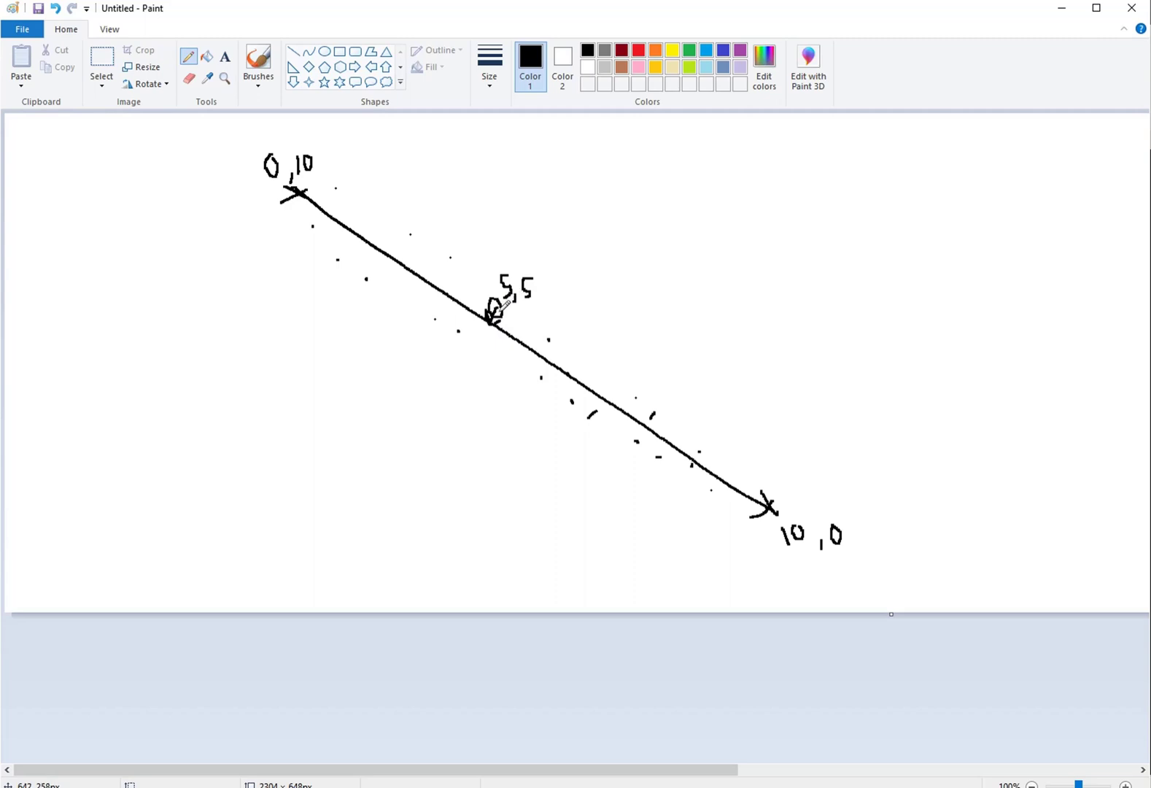
Clear the canvas and sketch a nearly vertical line with its upper end labelled 0,10 and lower end 0,0
key(ctrl+a)
key(Delete)
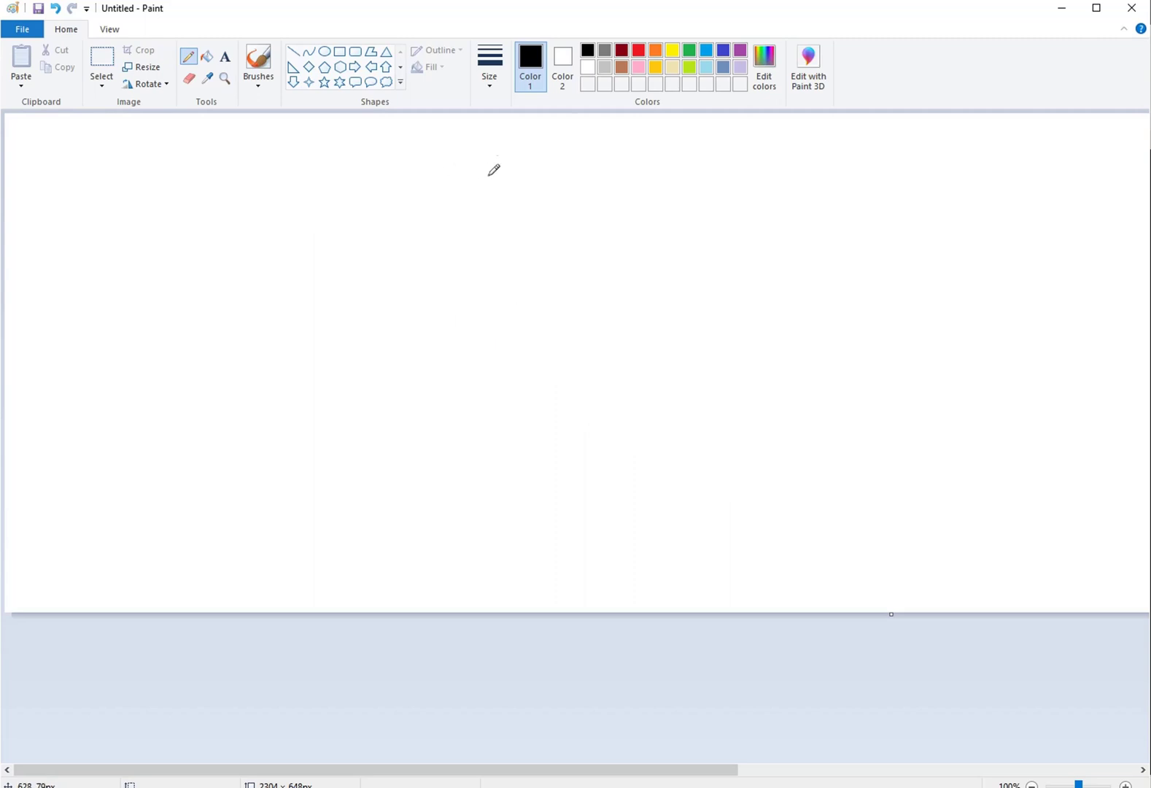
drag(487, 166, 525, 535)
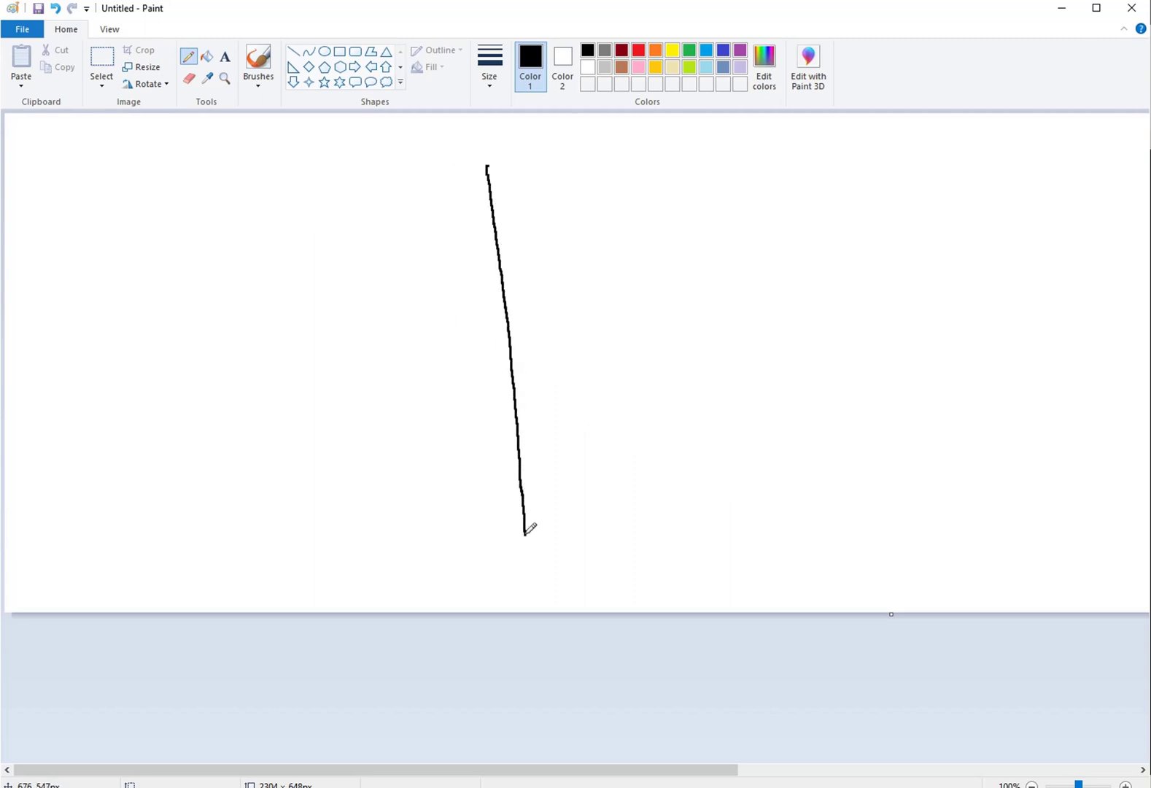
mouse_move(473, 144)
mouse_down()
mouse_move(470, 167)
mouse_move(474, 146)
mouse_move(482, 170)
mouse_move(495, 146)
mouse_up()
mouse_move(508, 545)
mouse_down()
mouse_move(503, 556)
mouse_move(510, 546)
mouse_move(522, 566)
mouse_move(536, 544)
mouse_up()
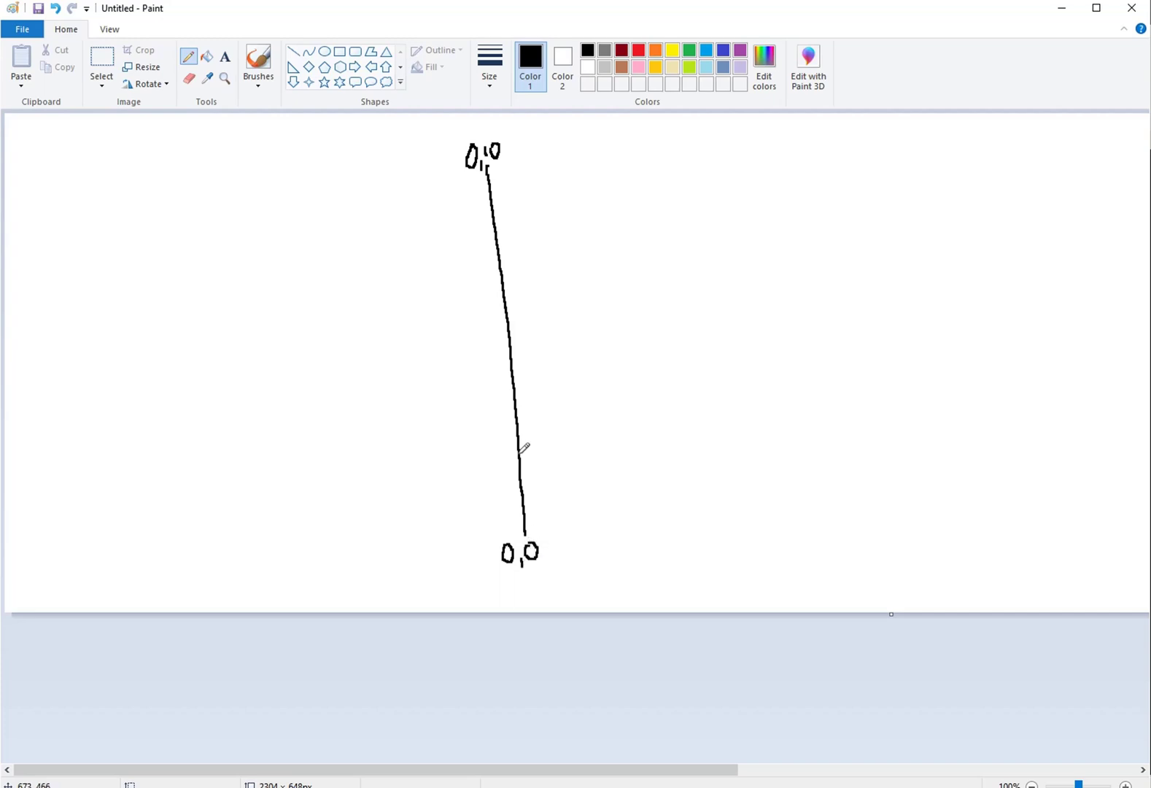
Scatter dots on both sides of the vertical line to represent measured points off the wall
click(478, 230)
click(486, 287)
click(531, 313)
click(527, 275)
click(536, 371)
click(498, 394)
mouse_move(535, 308)
mouse_down()
mouse_move(541, 327)
mouse_move(534, 305)
mouse_move(575, 329)
mouse_move(537, 323)
mouse_move(558, 301)
mouse_move(514, 297)
mouse_move(527, 300)
mouse_up()
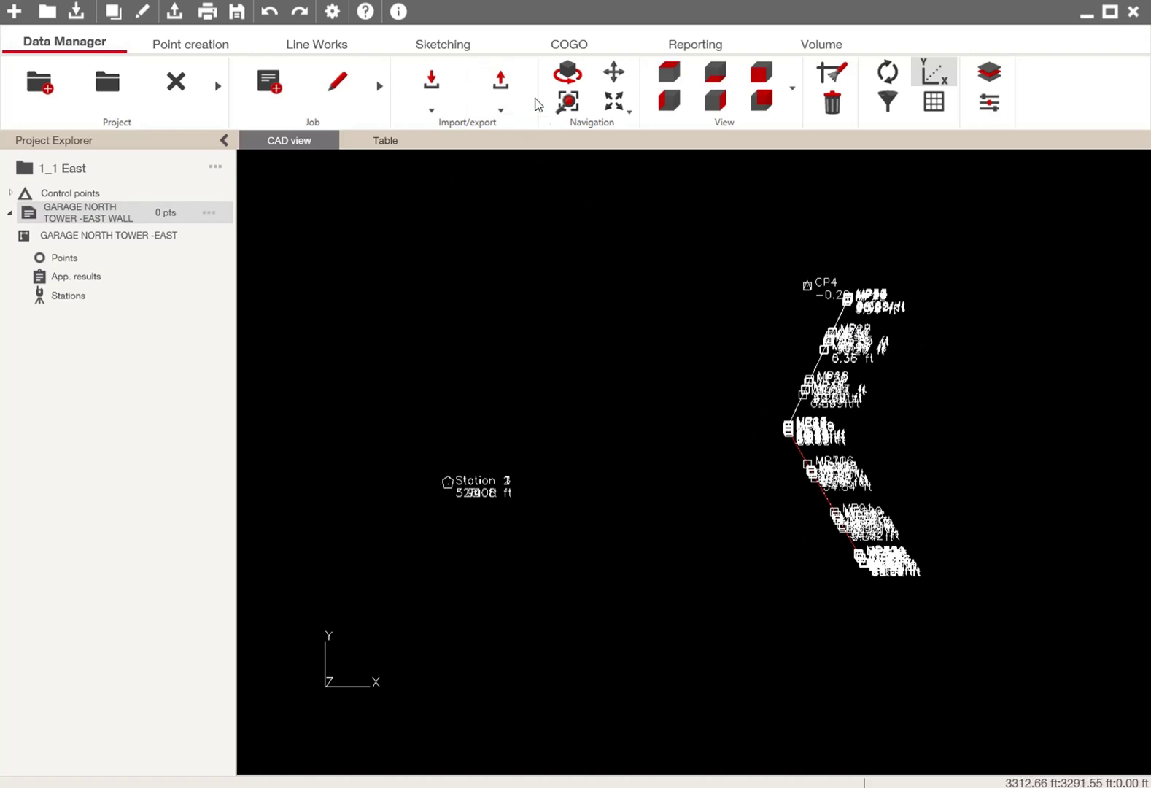
Return to the 1_1 East project and export its points, including measured points, as comma-separated NEH feet data to Point Alignment Bottom.csv on the Desktop
click(501, 108)
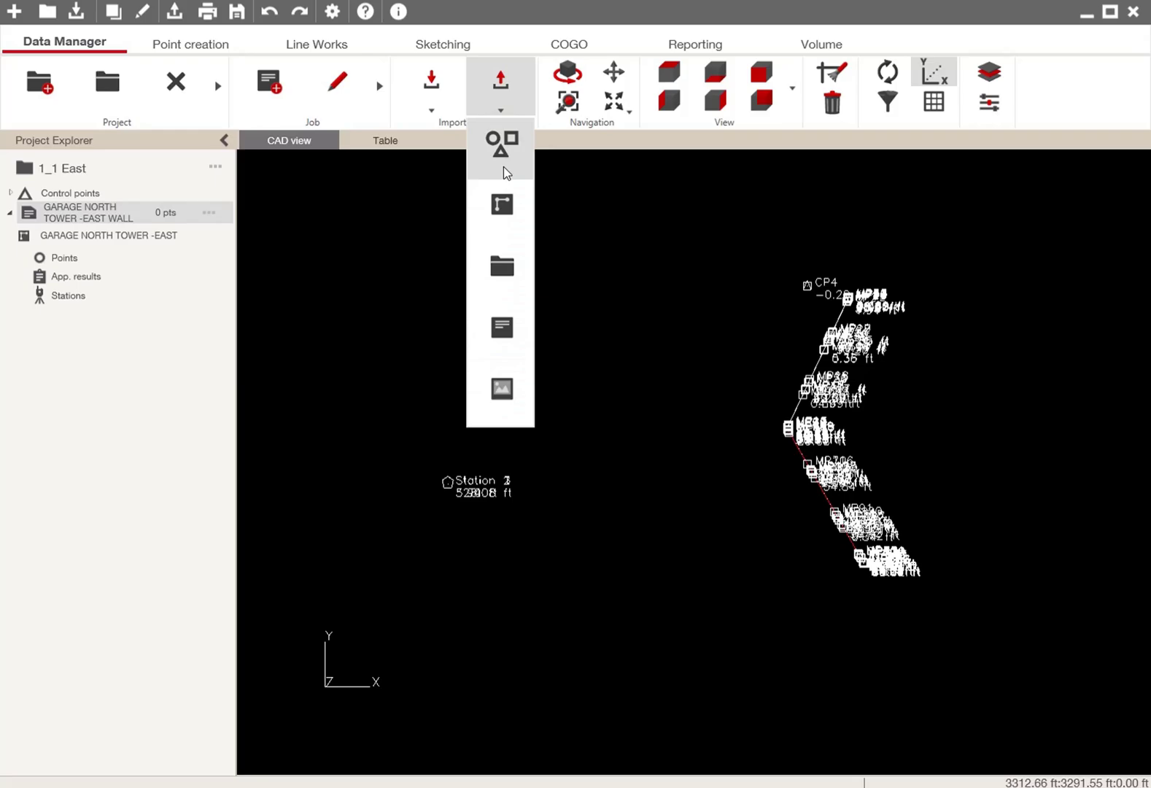
click(504, 167)
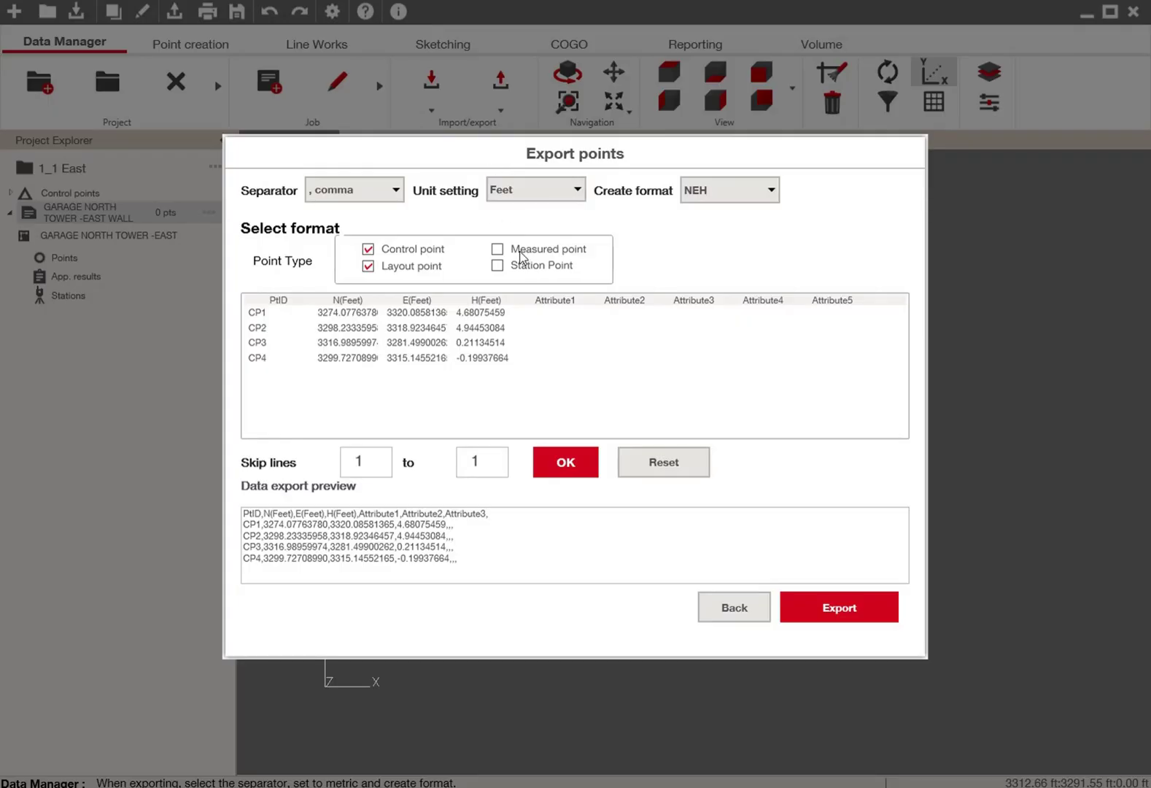
click(520, 256)
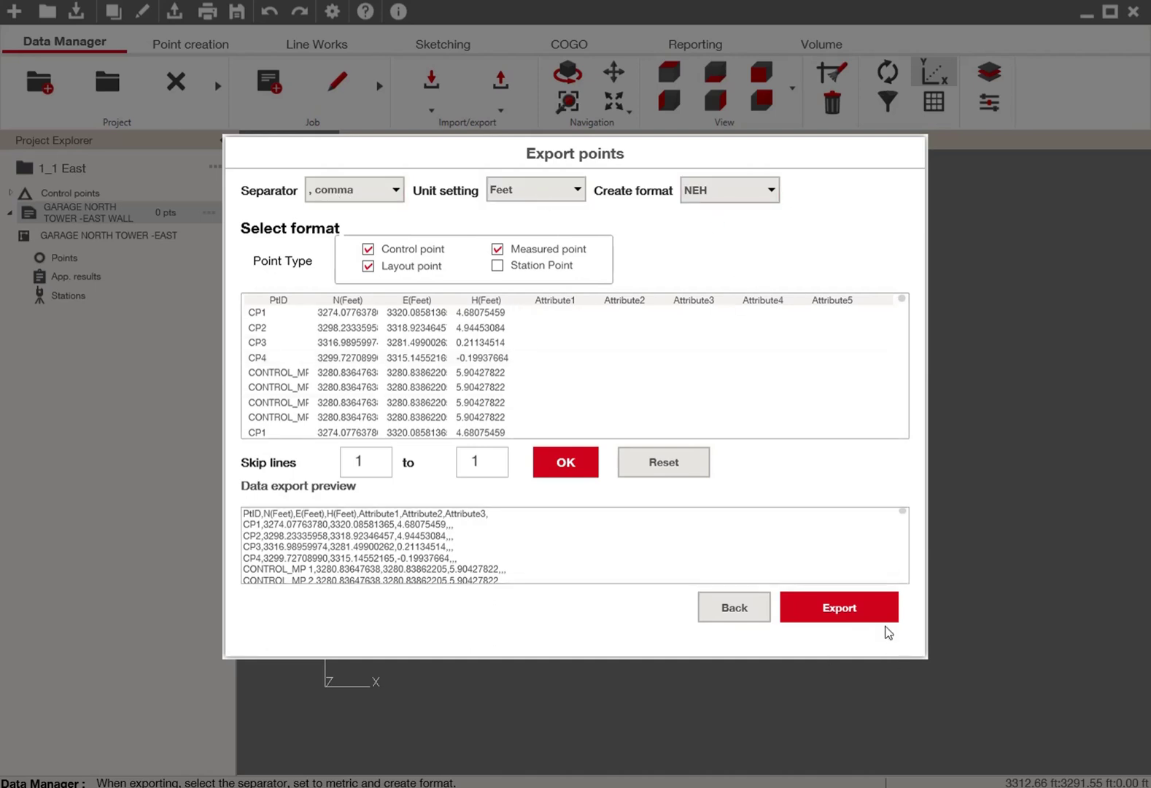
click(845, 612)
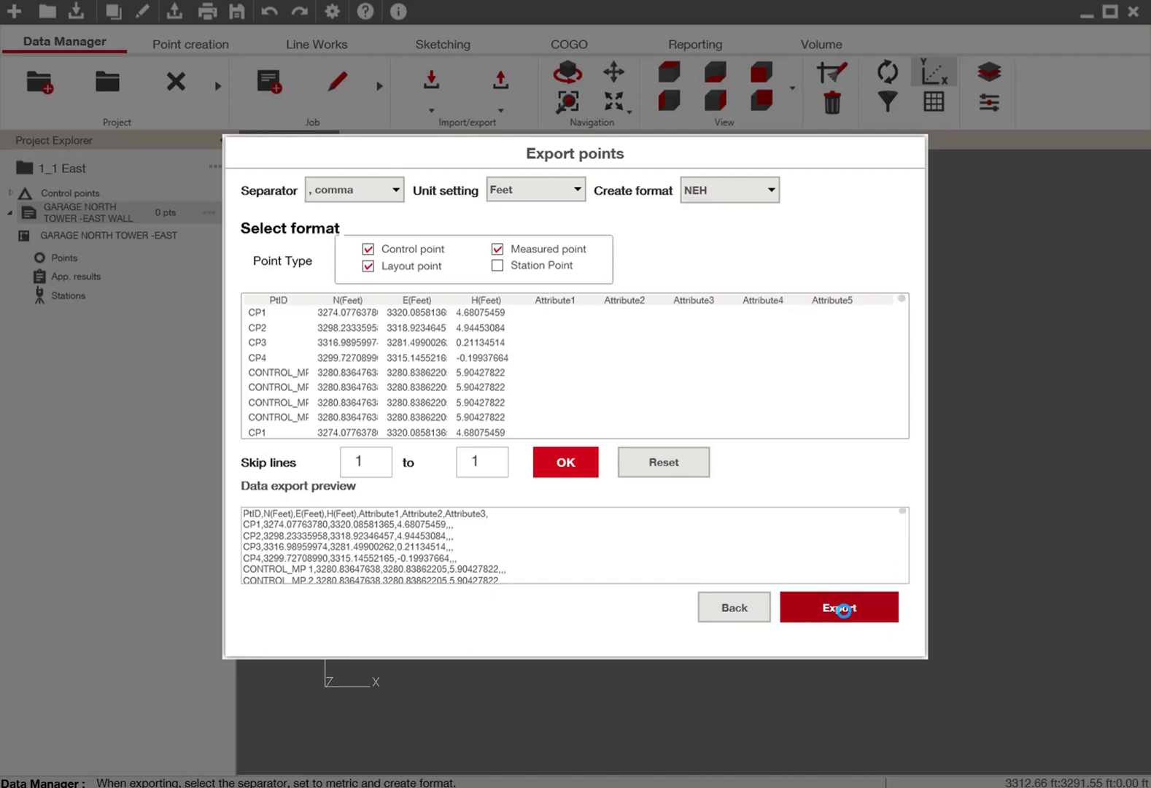
click(421, 413)
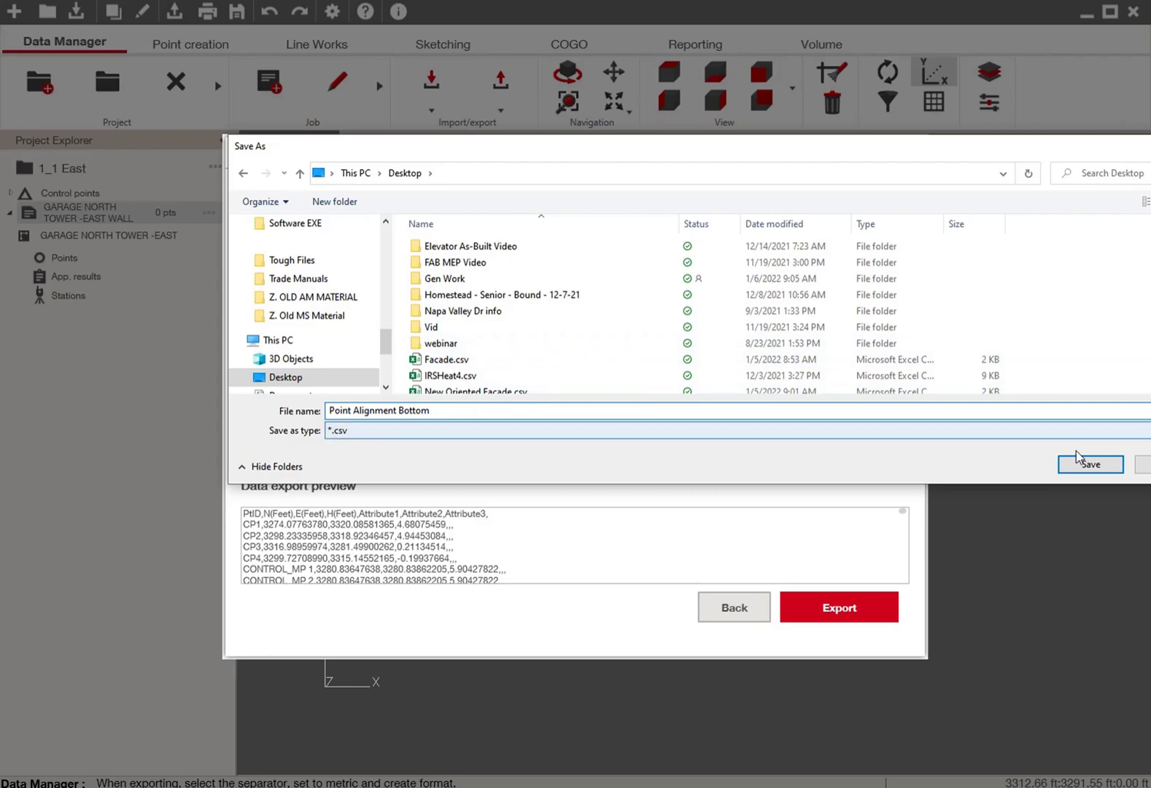
click(1092, 465)
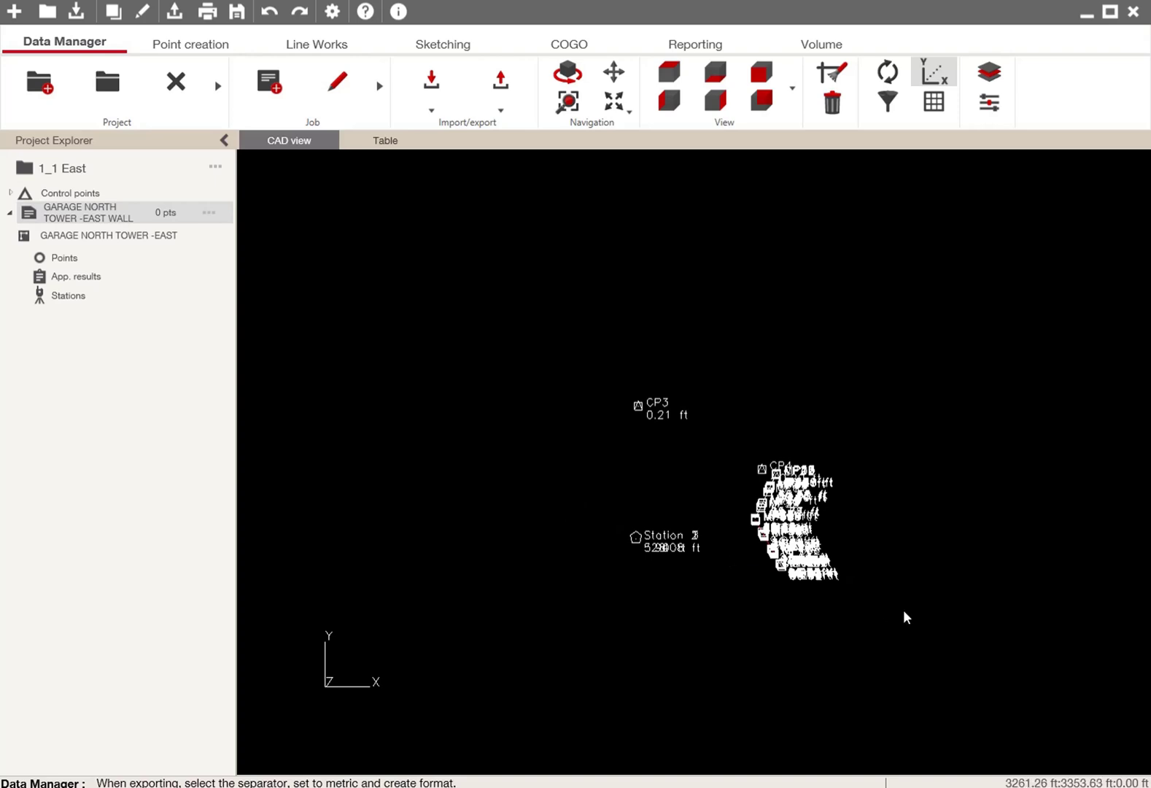
scroll(837, 593, up, 5)
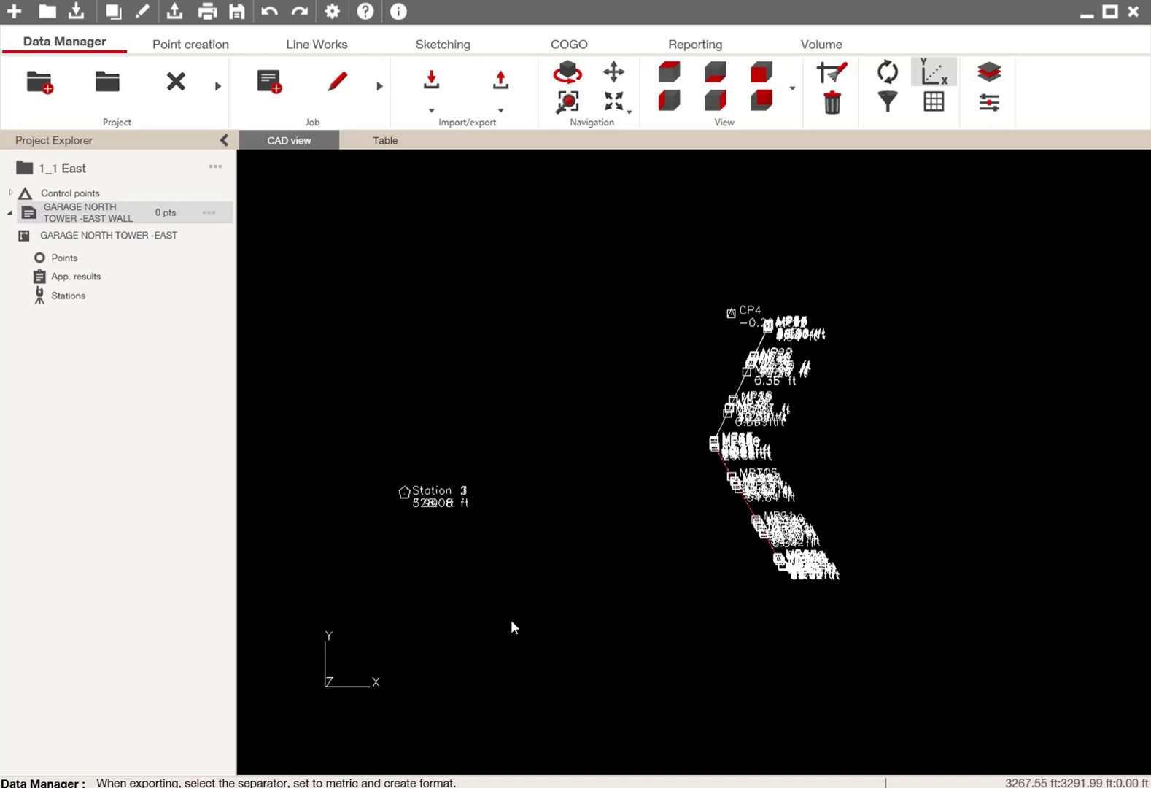
scroll(560, 406, down, 3)
middle_drag(560, 406, 599, 557)
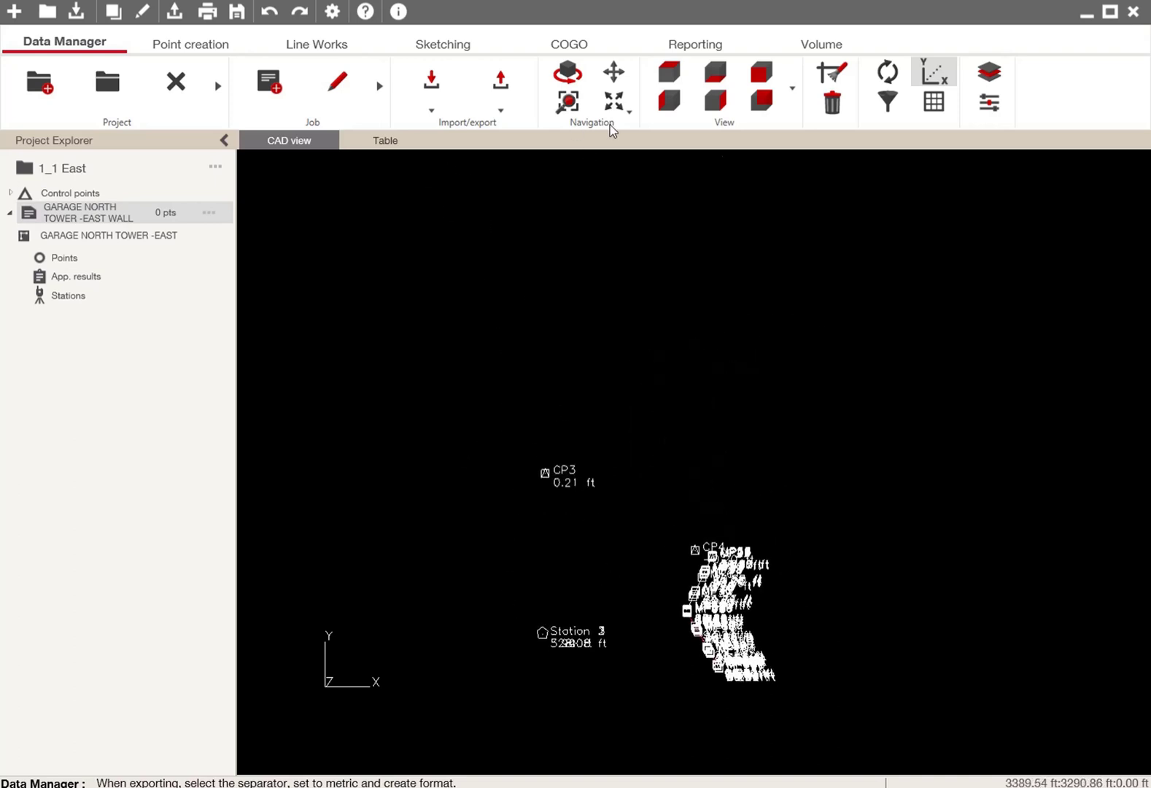
Sketch a 25 ft line from control point CP3 in direction 0 as the straight reference axis
click(443, 46)
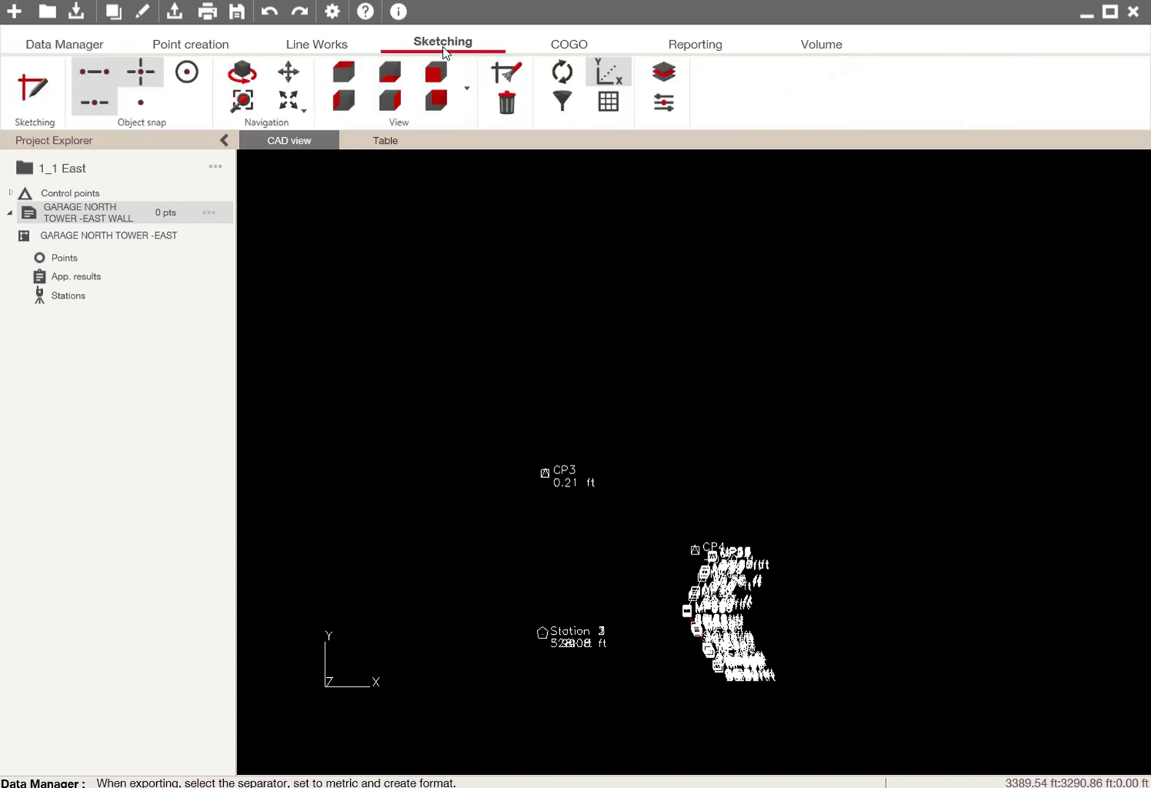
click(36, 93)
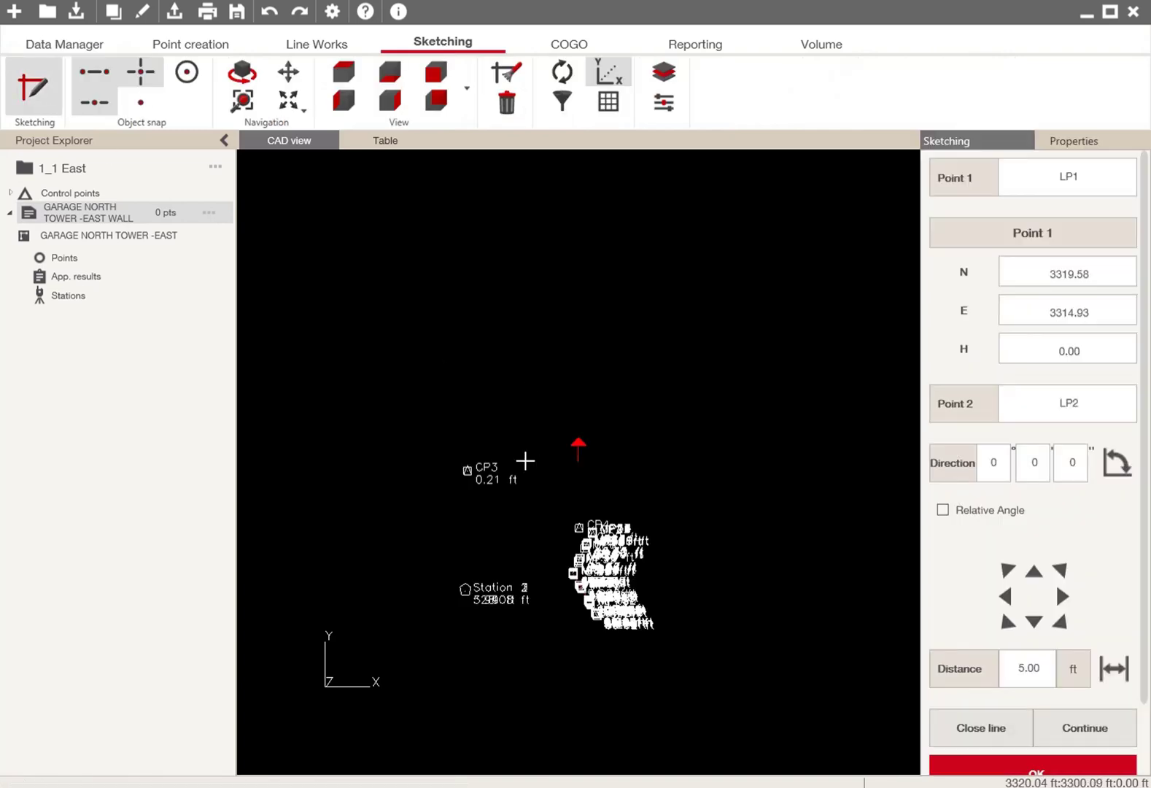
click(467, 470)
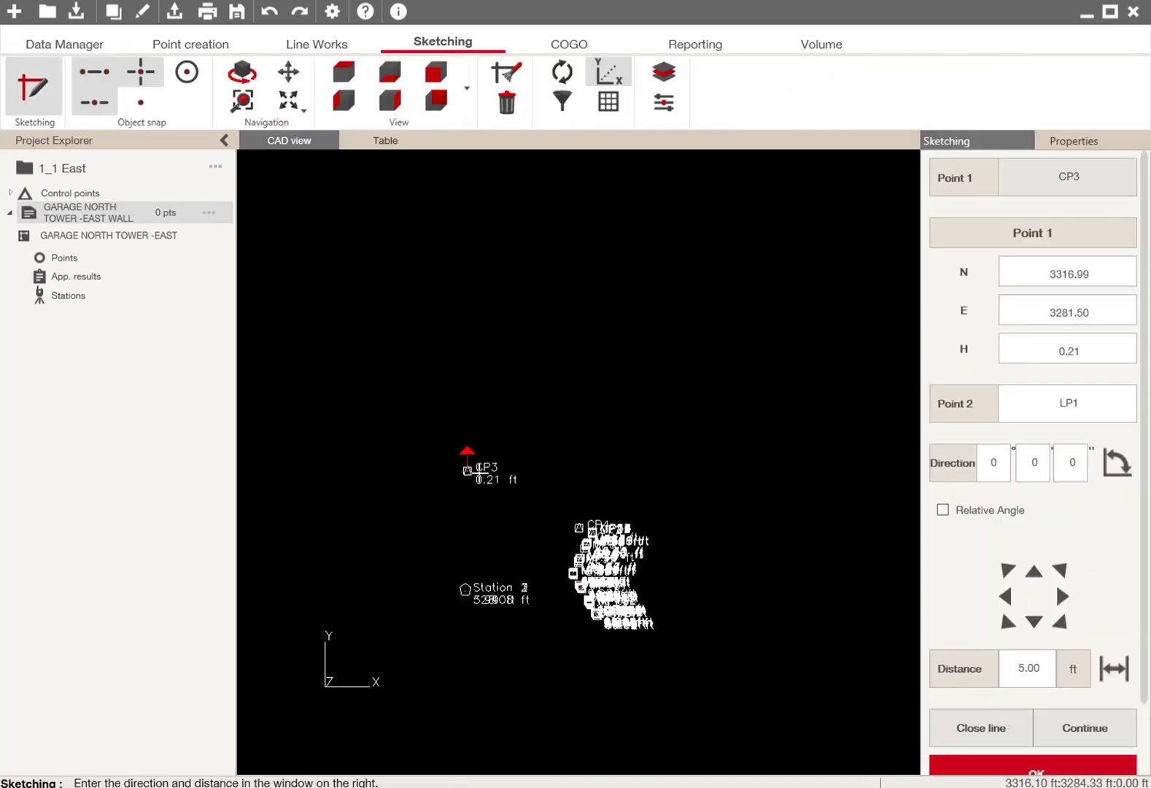
click(1025, 667)
text(2)
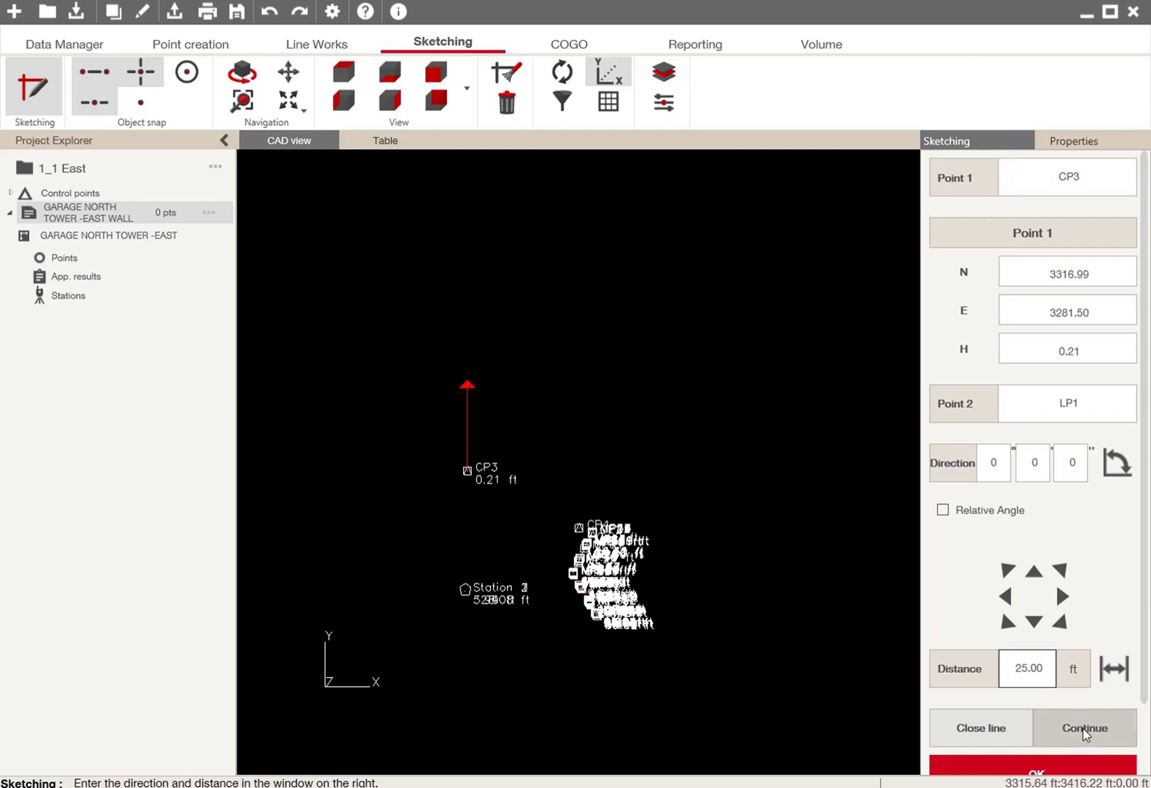
click(1084, 727)
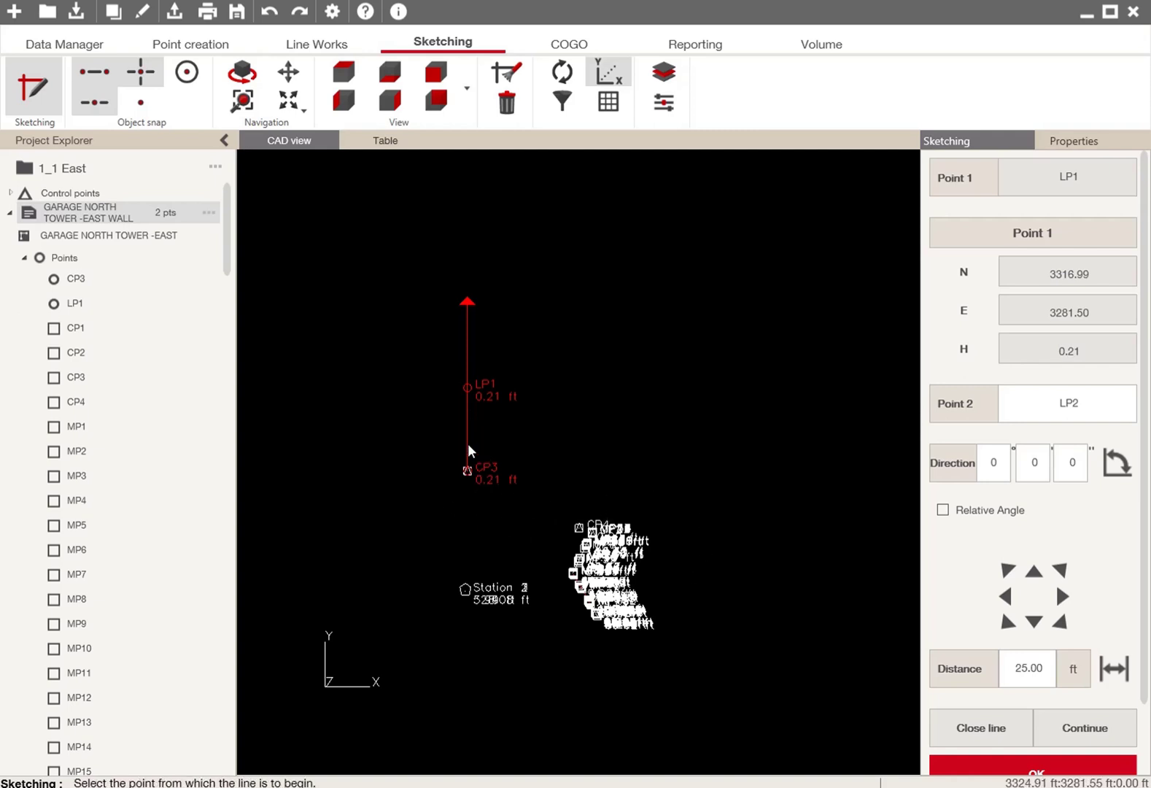
Try to start a COGO Transformation on the East Wall job
click(567, 46)
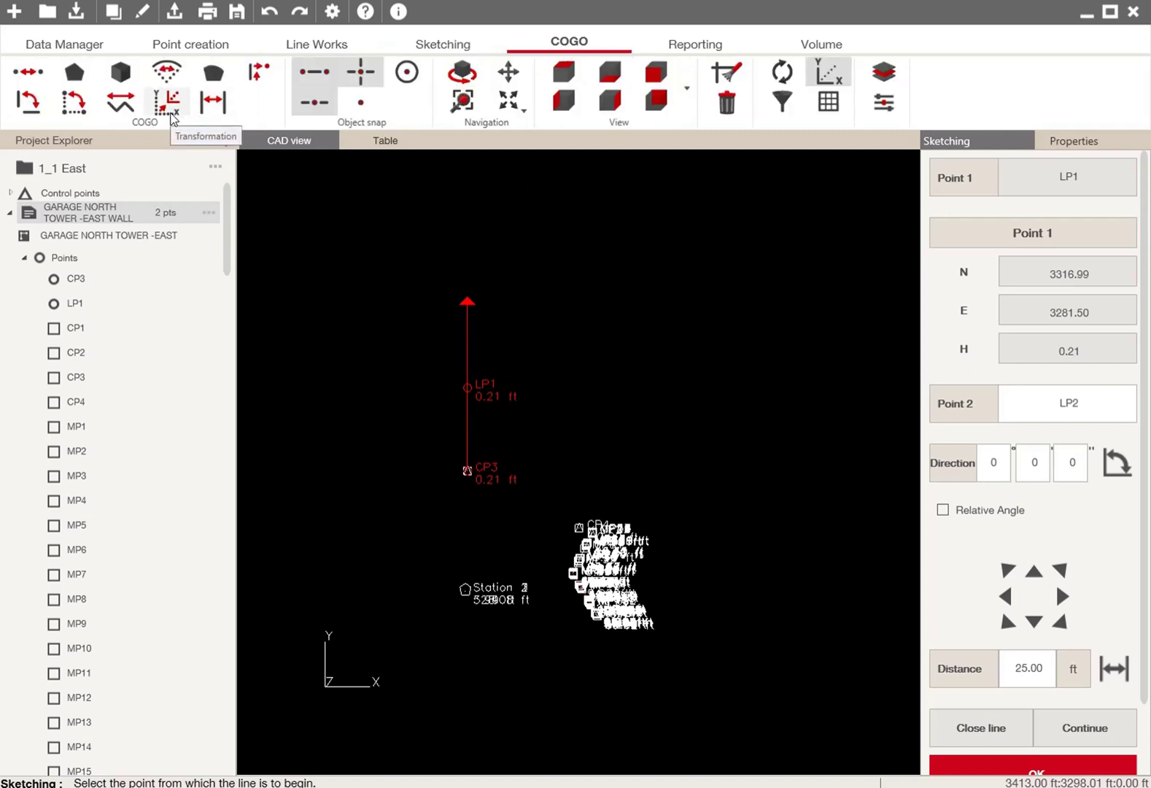
click(169, 110)
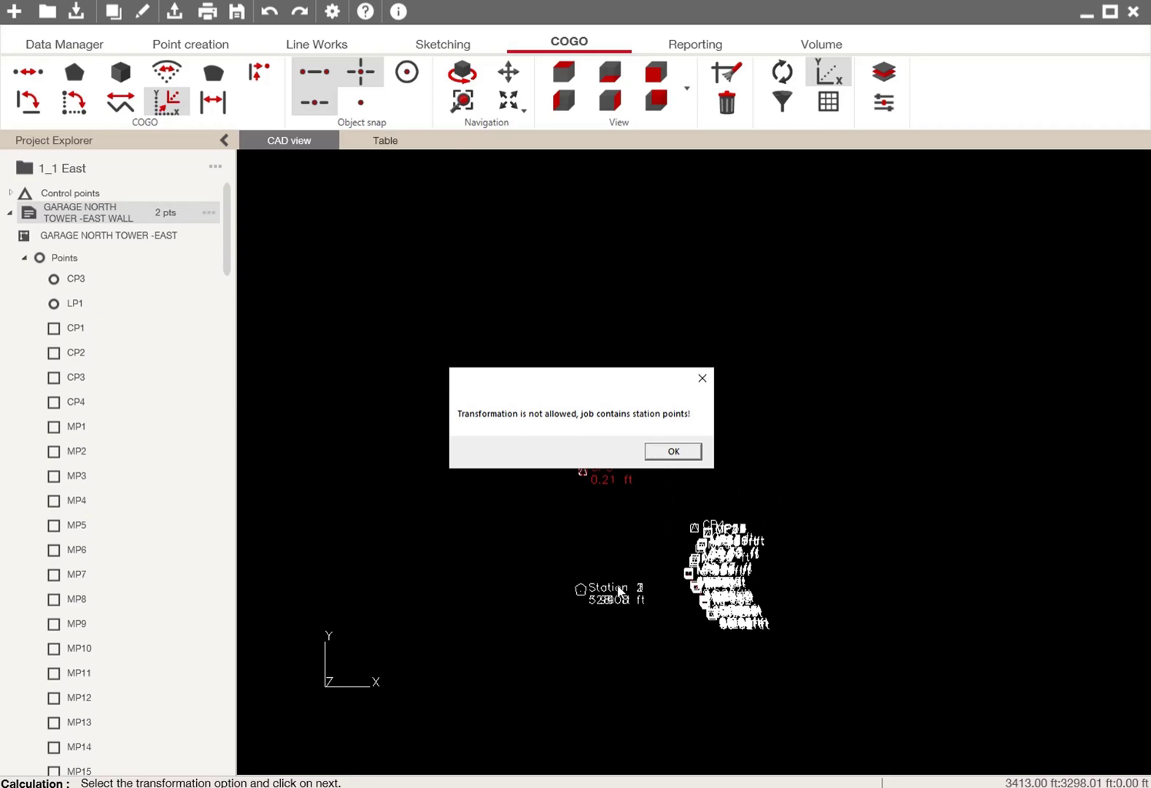
key(Return)
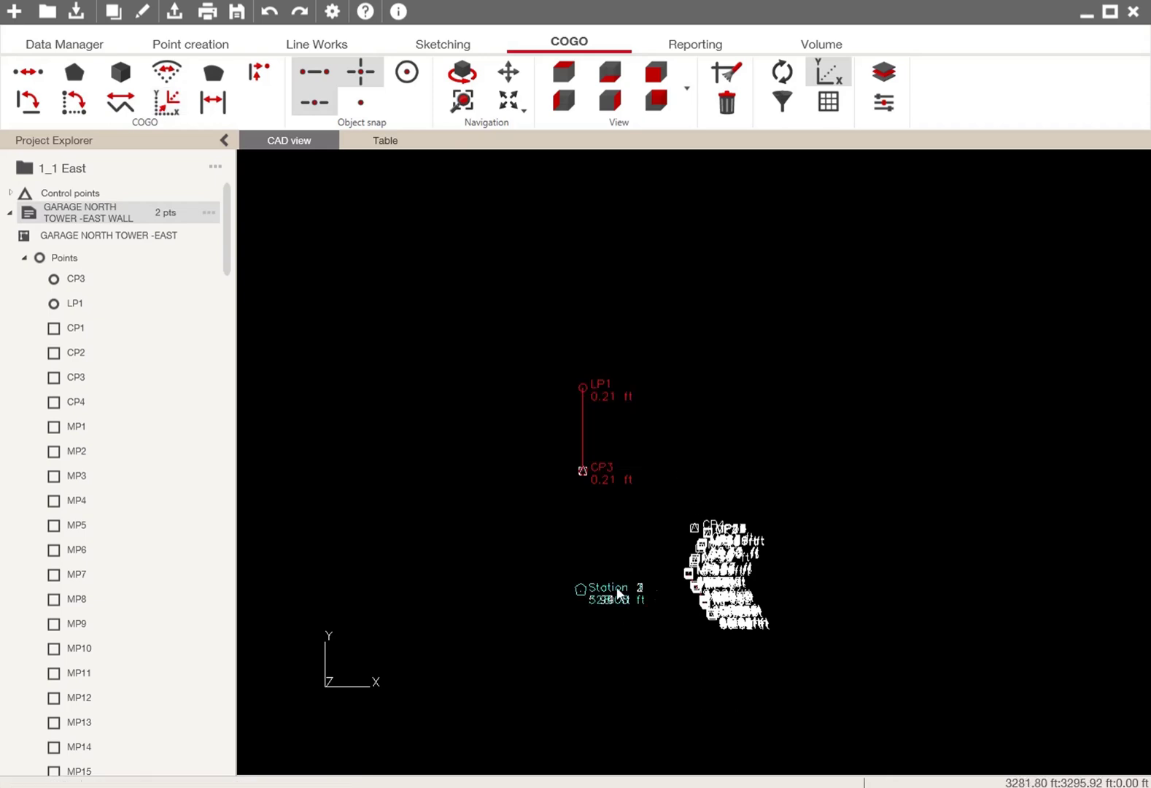
Delete the station points with their linked measured points, plus the remaining layout and control points, keeping only the lines
key(Delete)
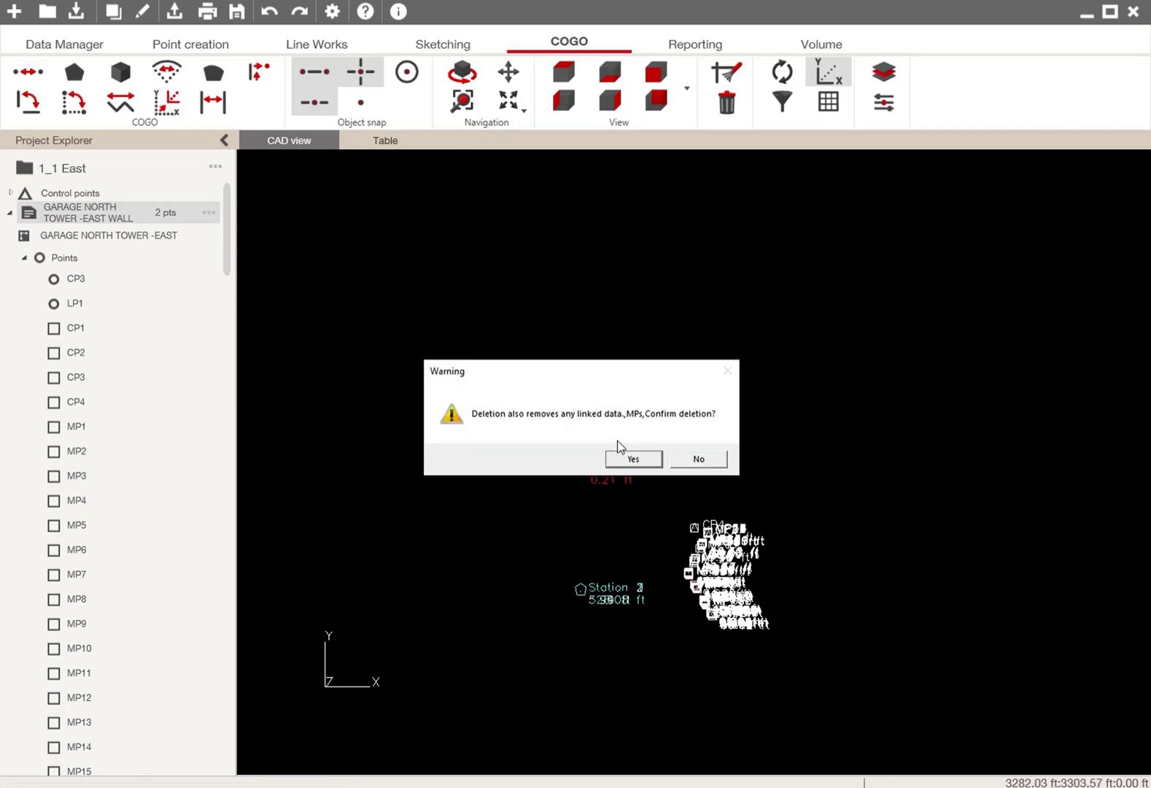
click(626, 456)
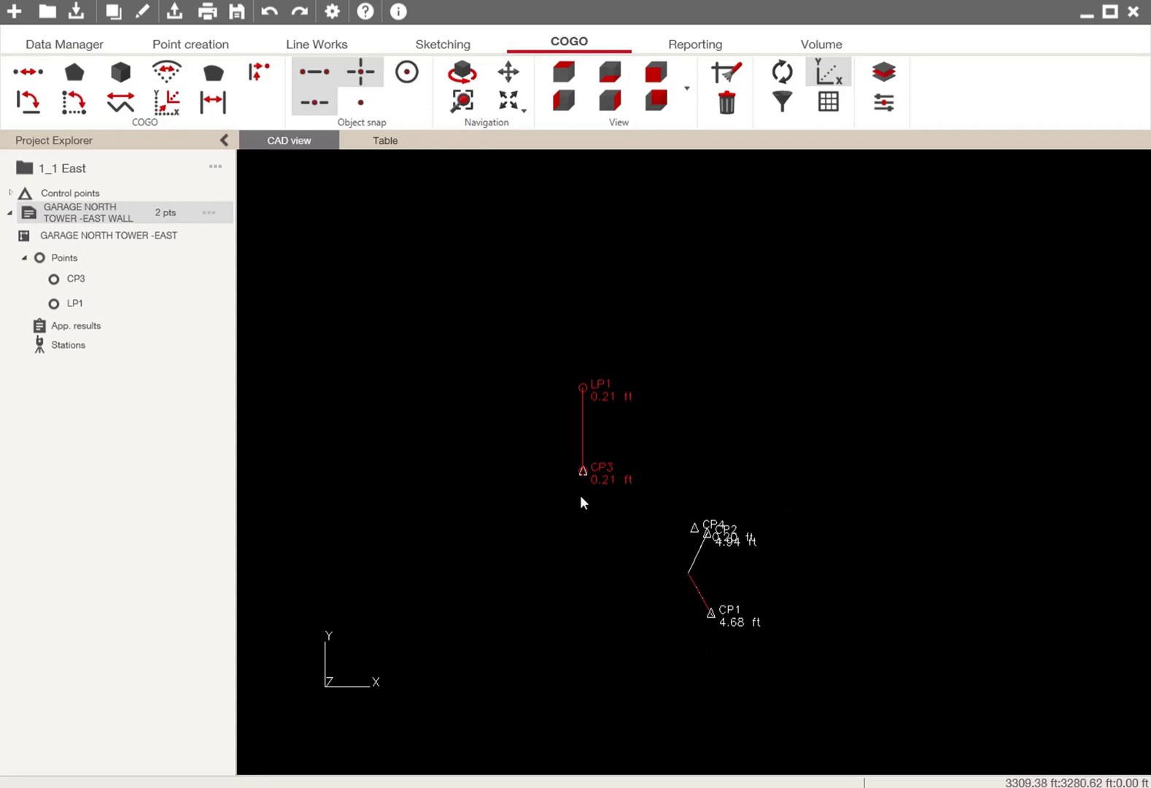
key(ctrl+z)
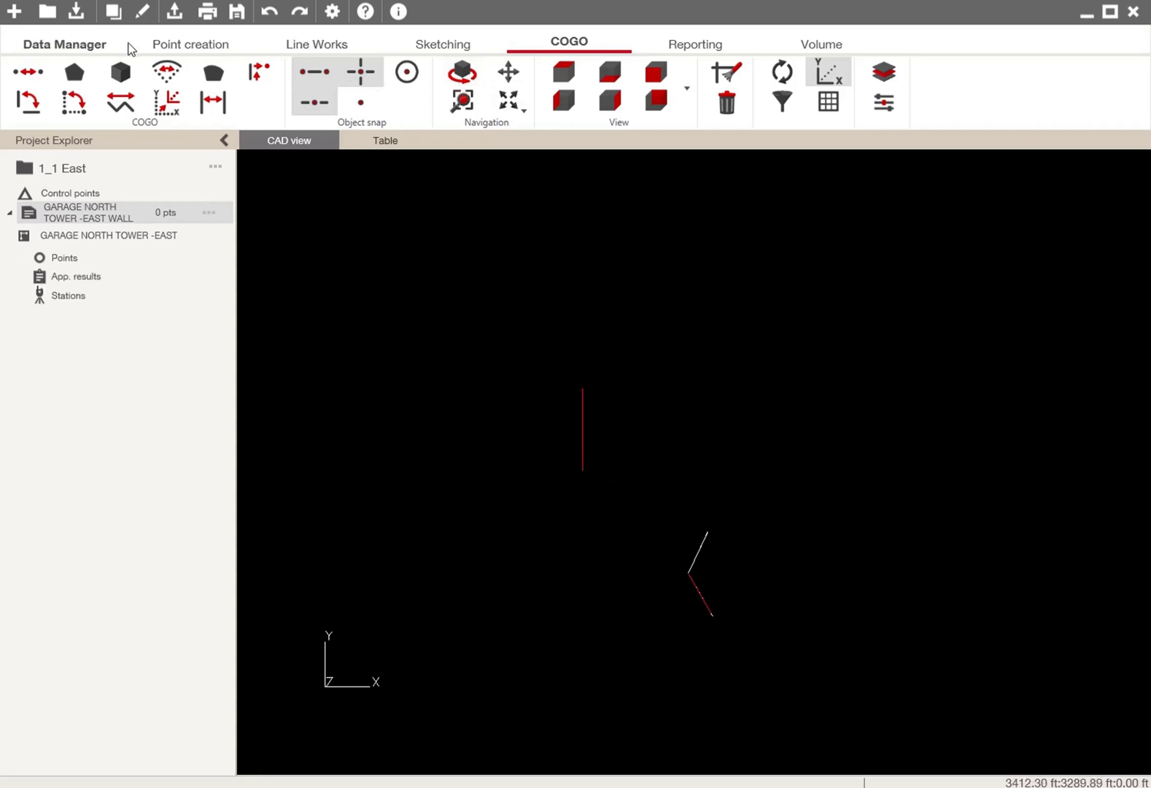
Import all data rows of Point Alignment Bottom.csv from the Desktop as layout points, using comma separators, feet and the Point no., N, E, H format
click(89, 45)
click(433, 83)
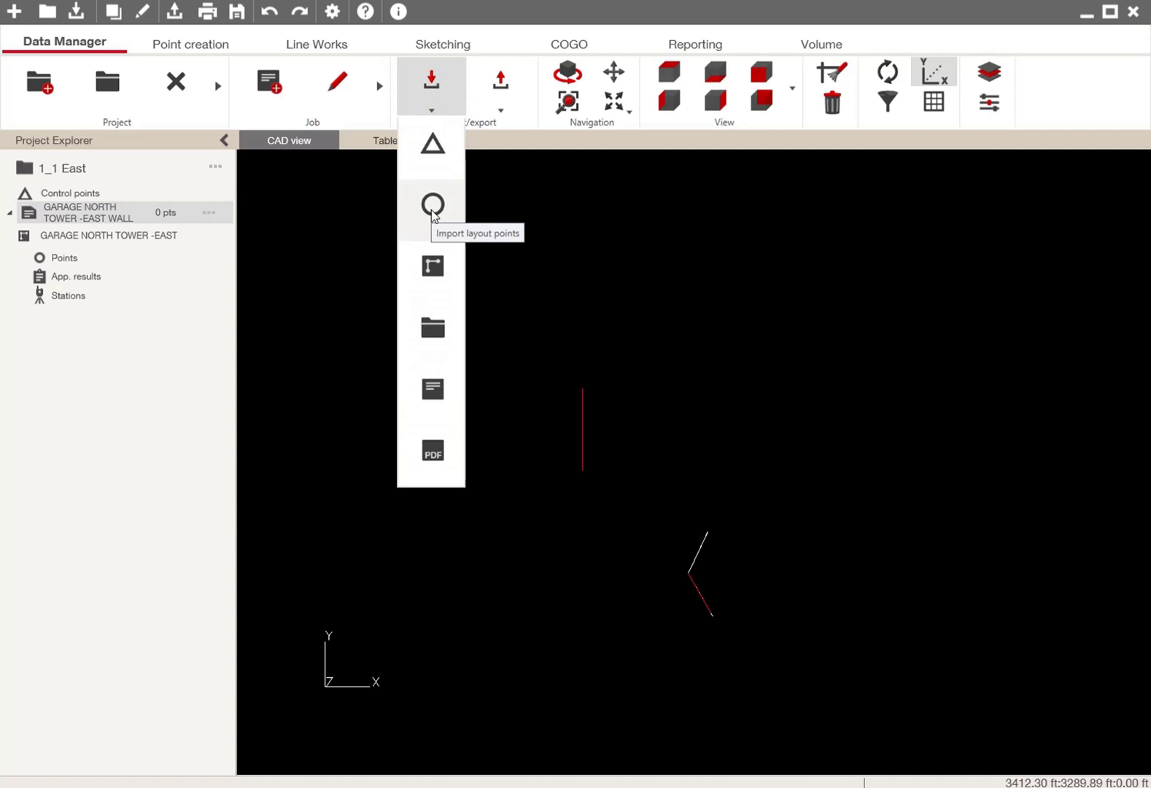
click(433, 218)
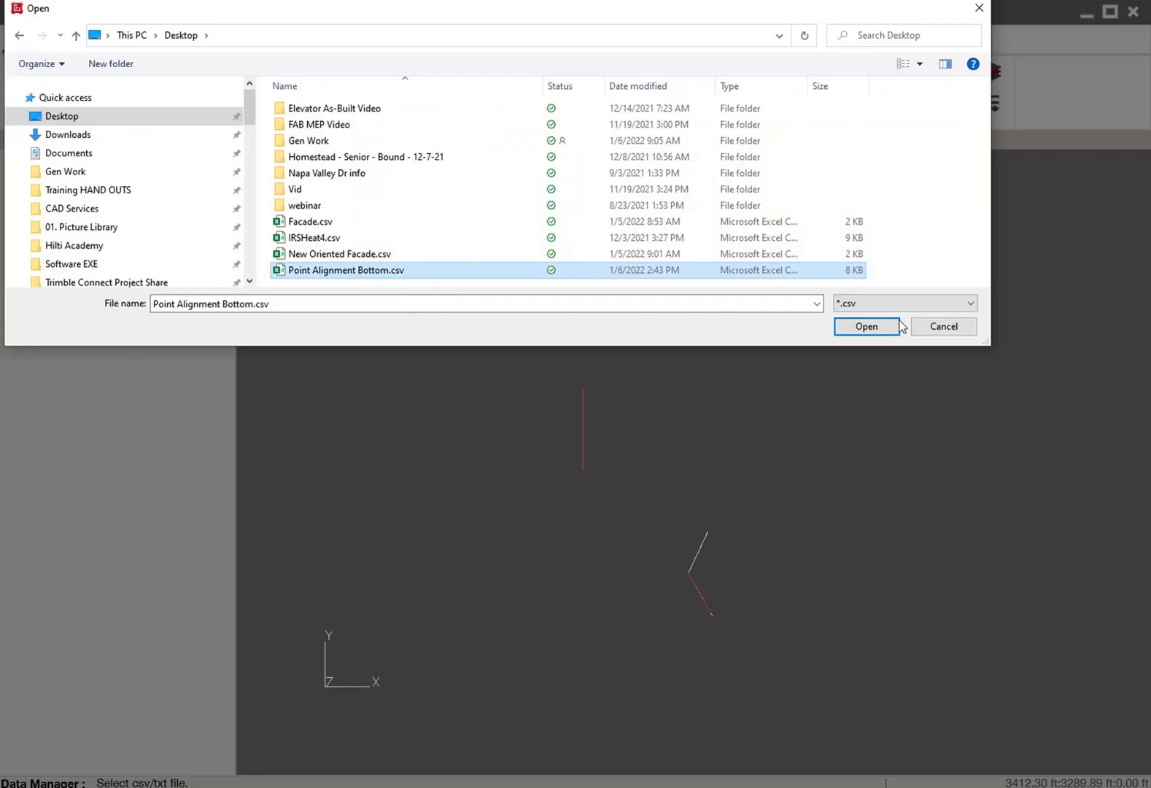
click(867, 327)
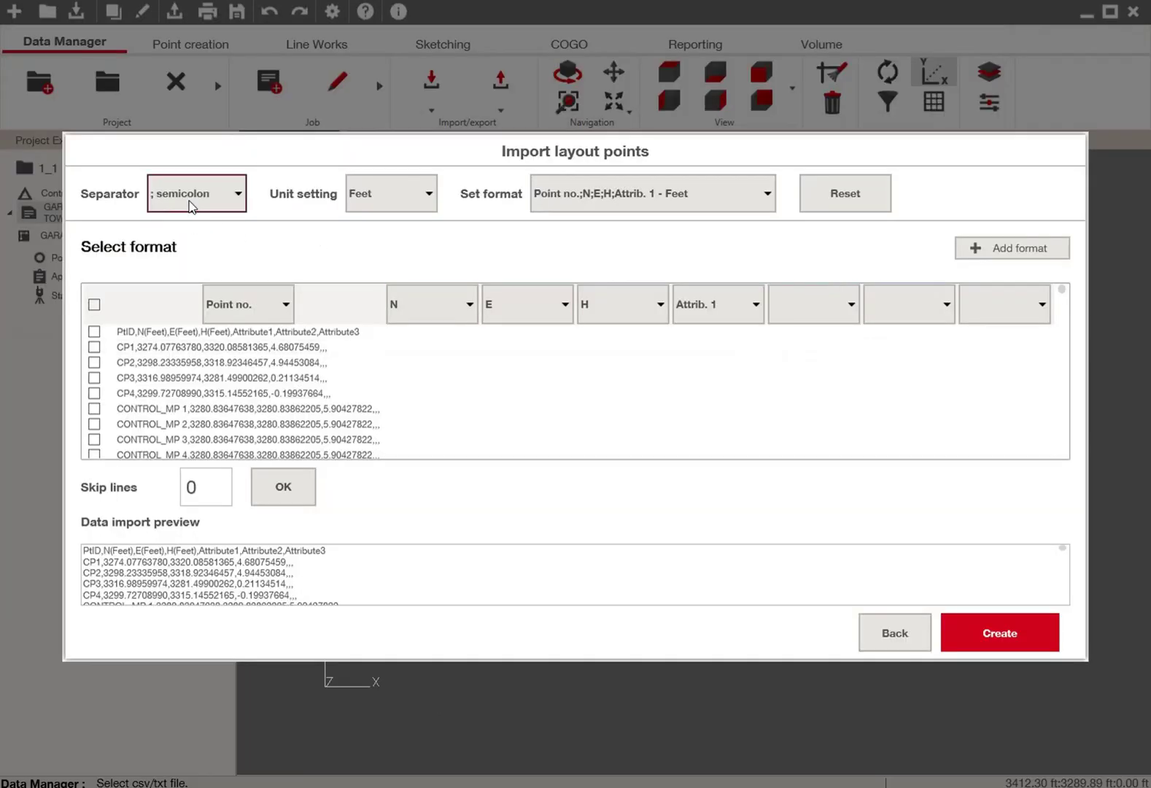
click(194, 194)
click(186, 238)
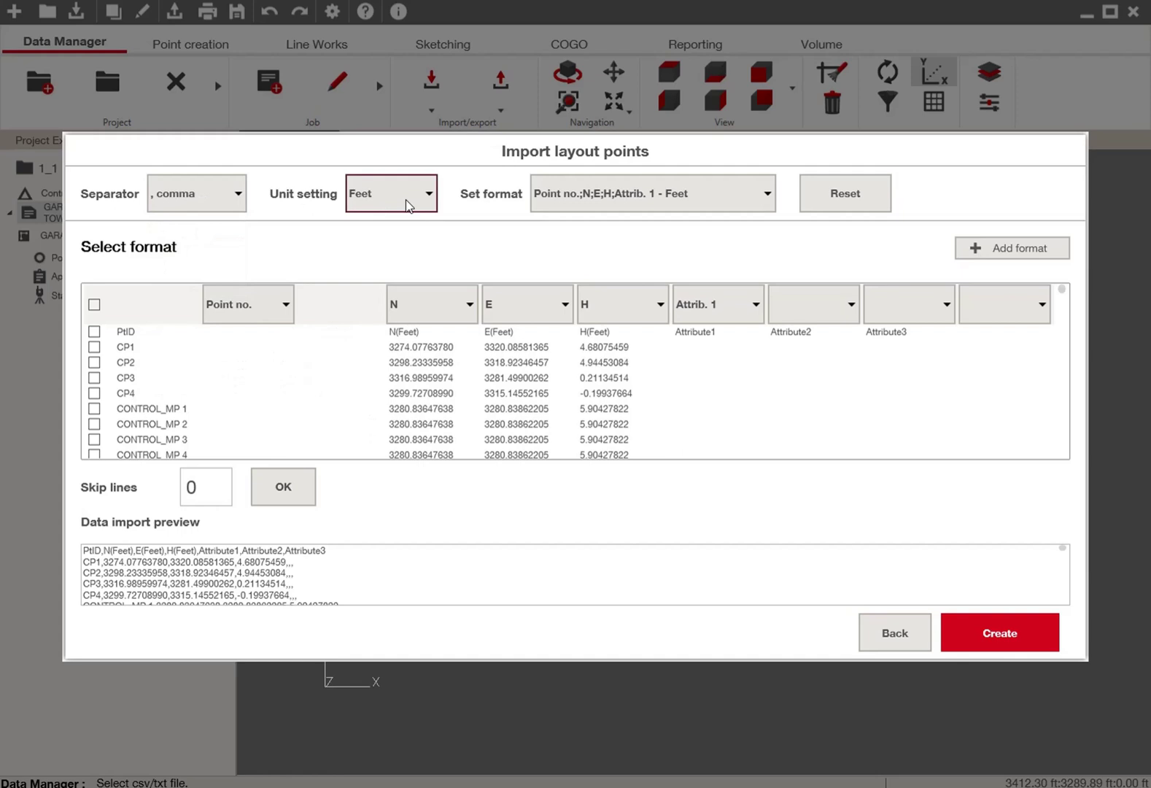
click(94, 304)
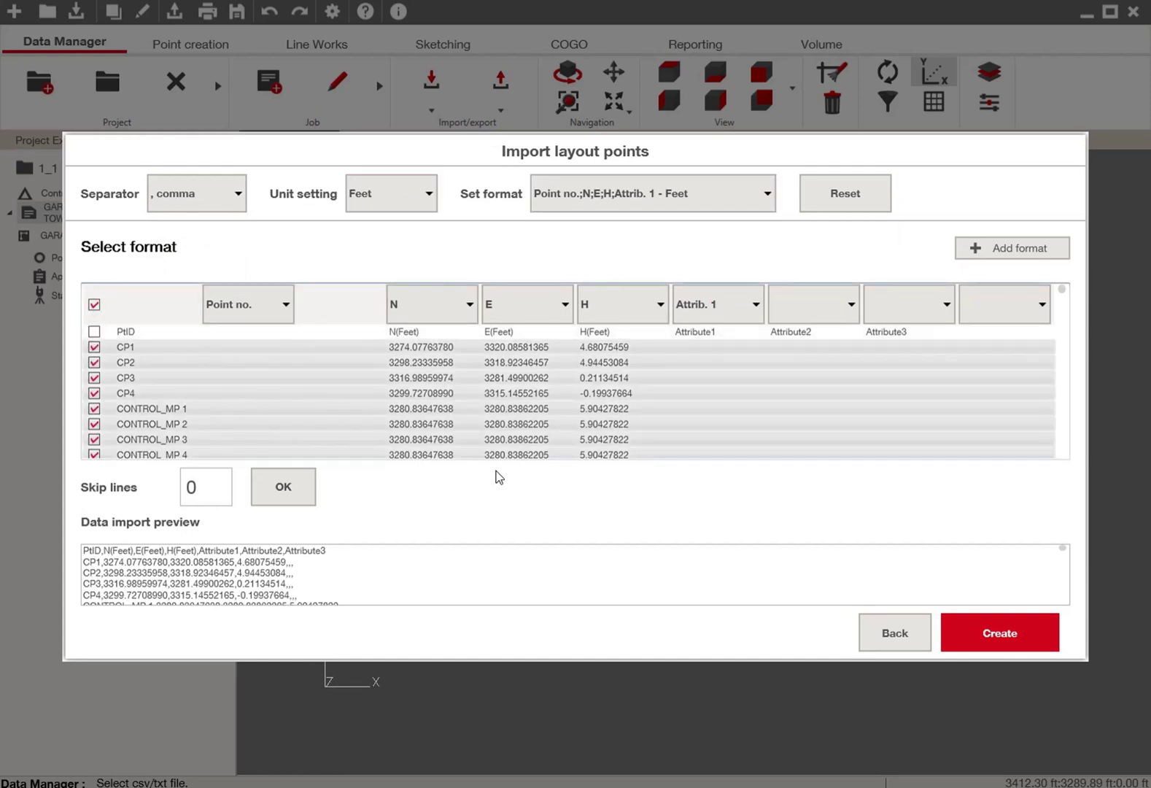
click(979, 622)
click(523, 451)
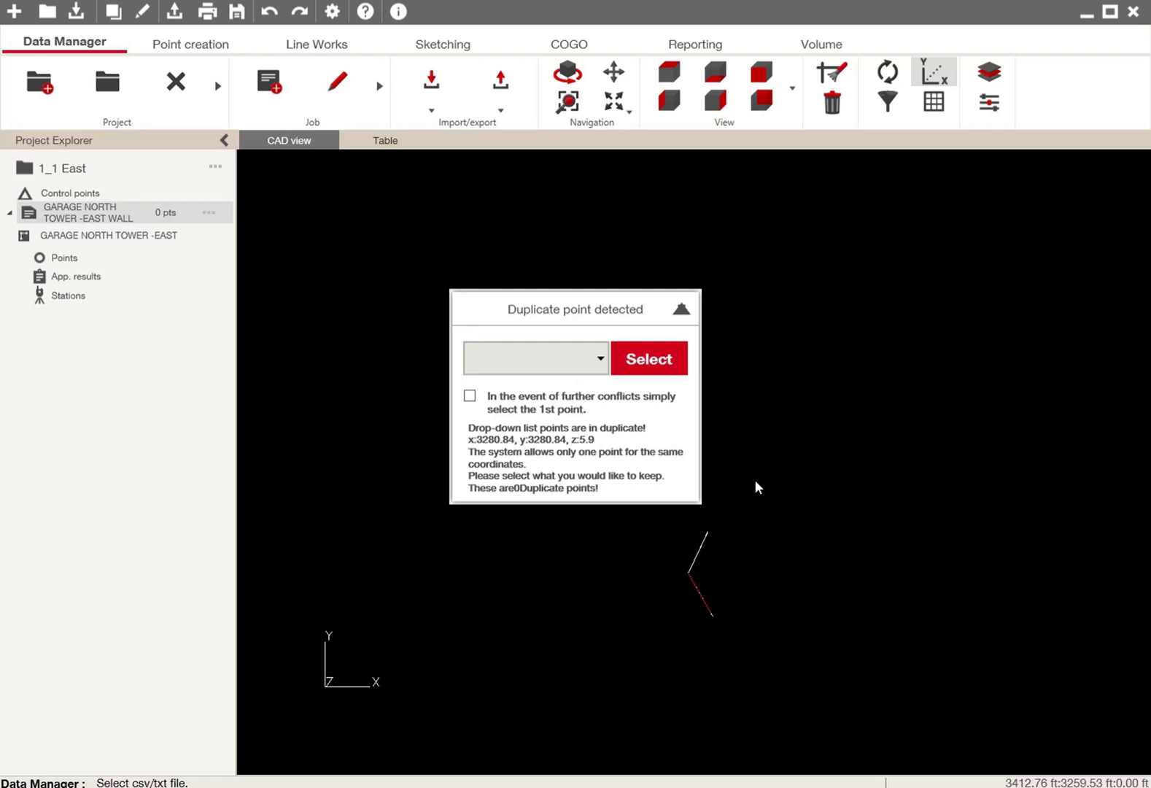
Resolve the duplicate points by keeping CONTROL_MP 1 and using the first point for any further conflicts
click(584, 373)
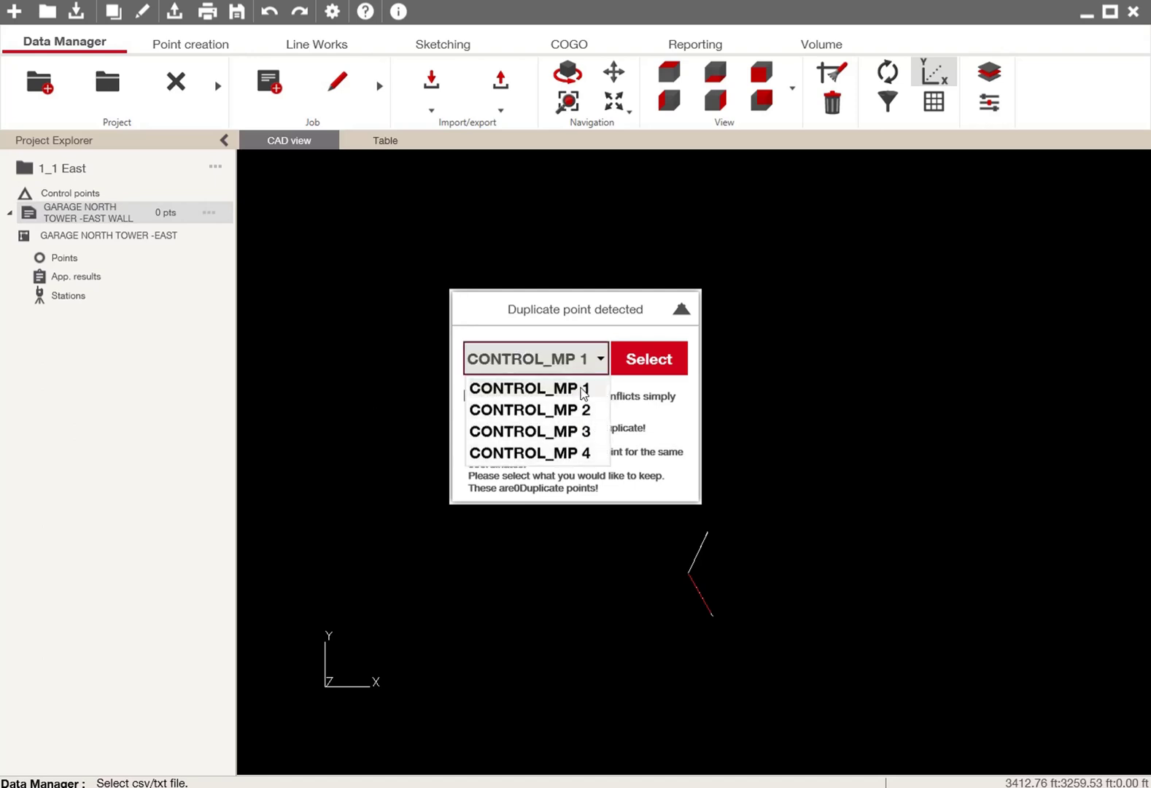
click(645, 407)
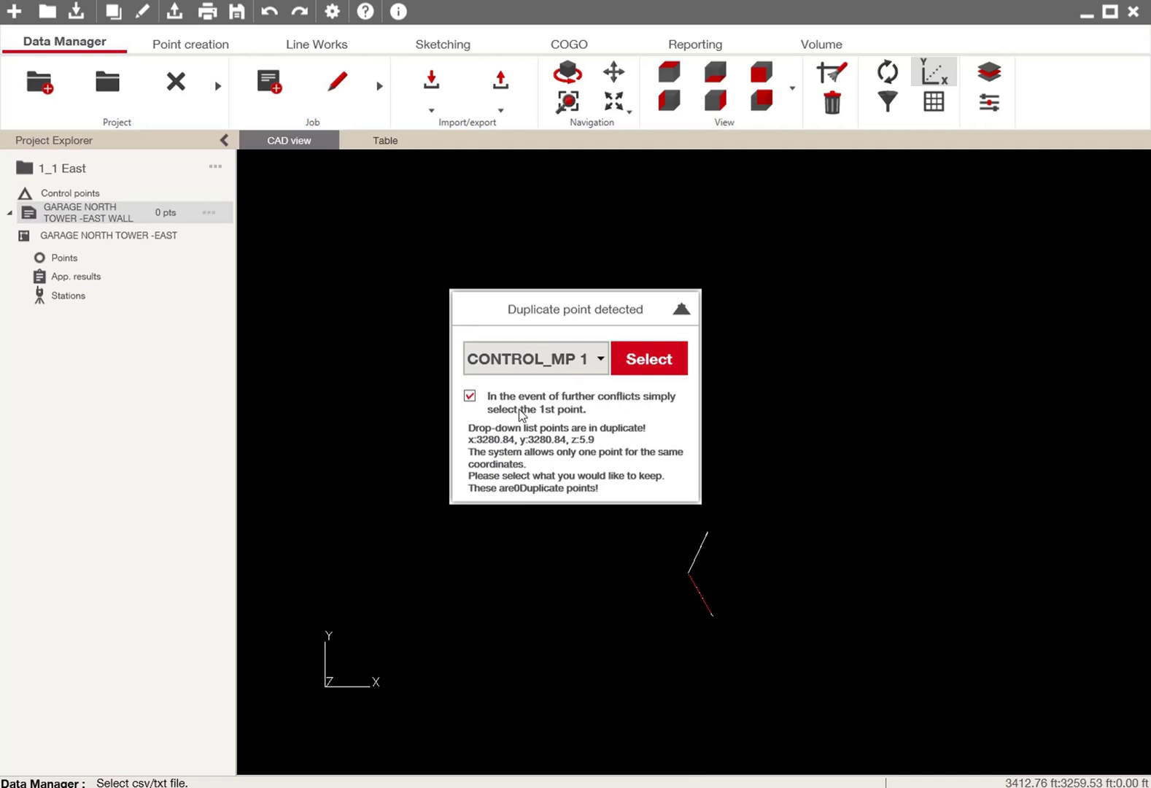
click(650, 368)
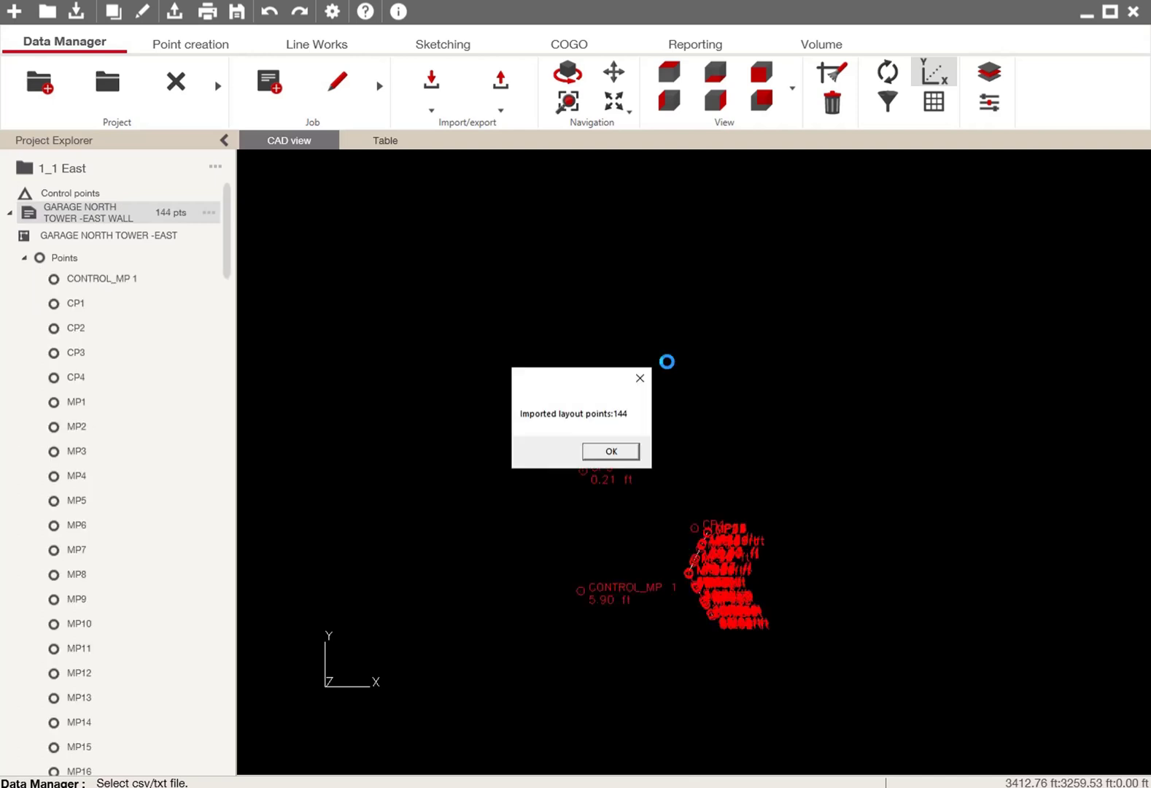
click(616, 454)
Delete the imported layout point CP3 at the lower end of the vertical reference line
scroll(711, 627, up, 5)
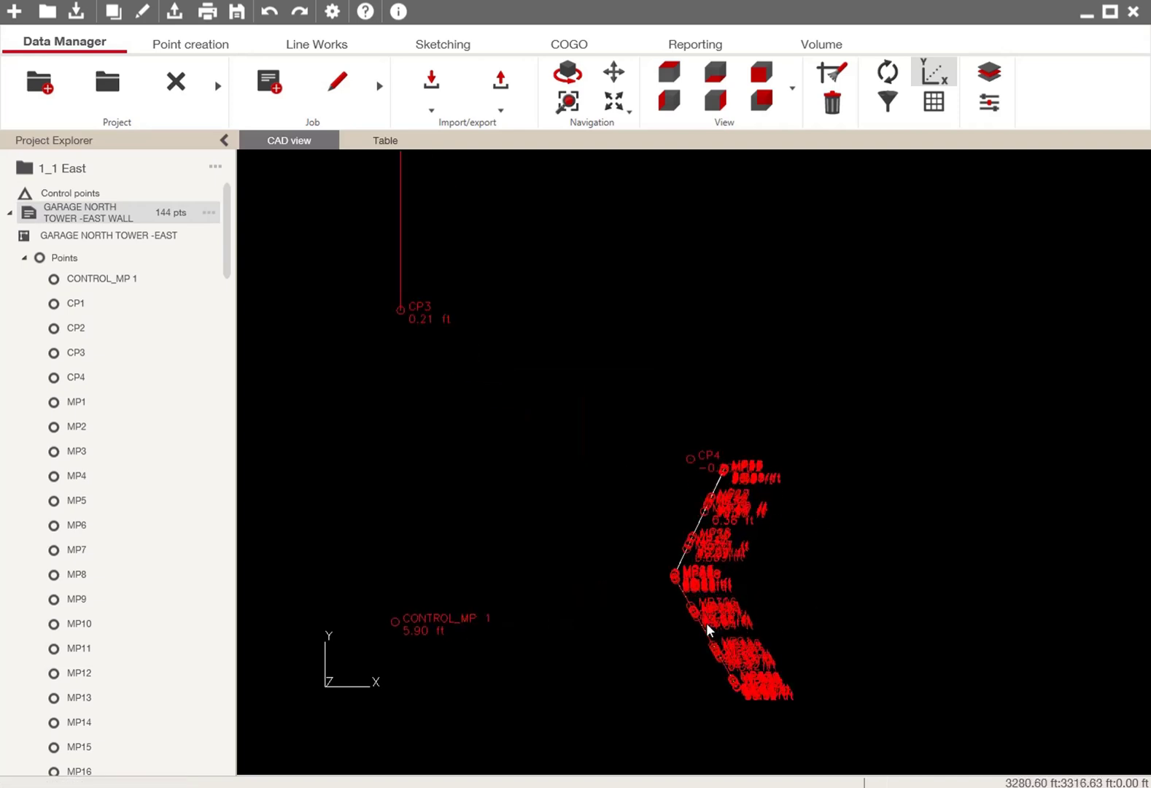
scroll(849, 485, down, 2)
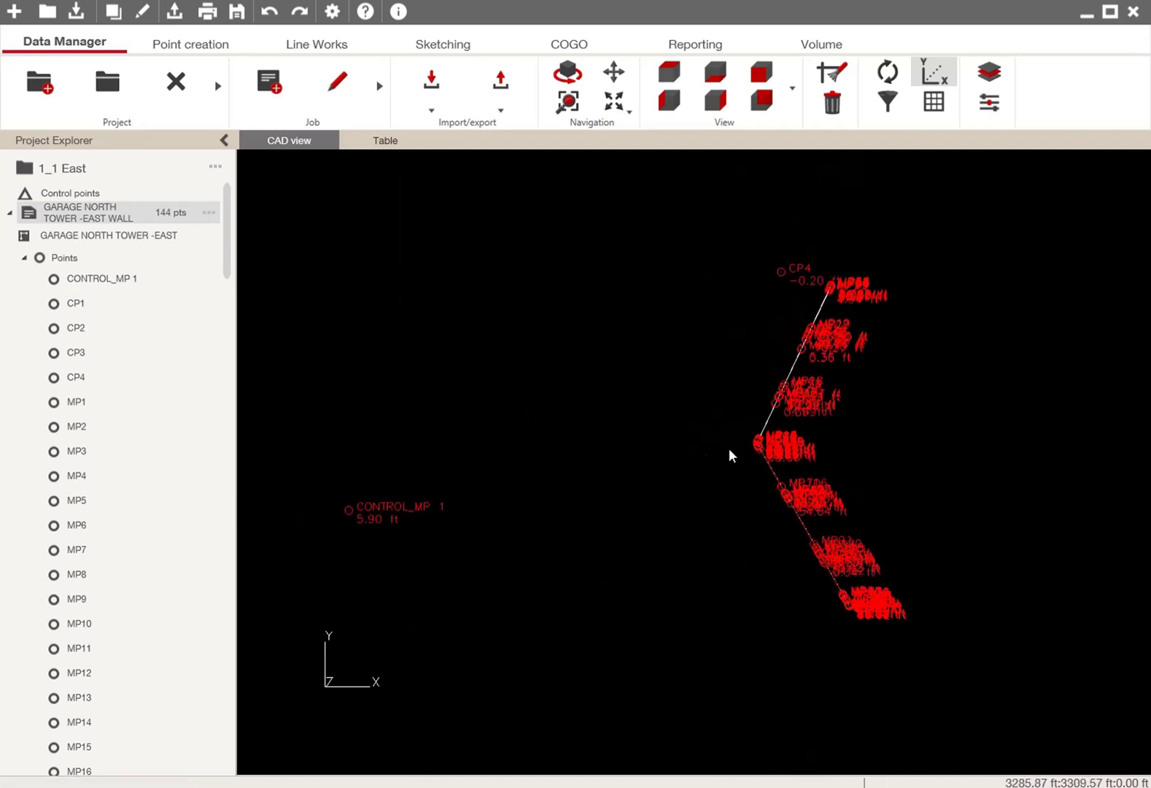
scroll(793, 518, down, 2)
middle_drag(793, 518, 801, 627)
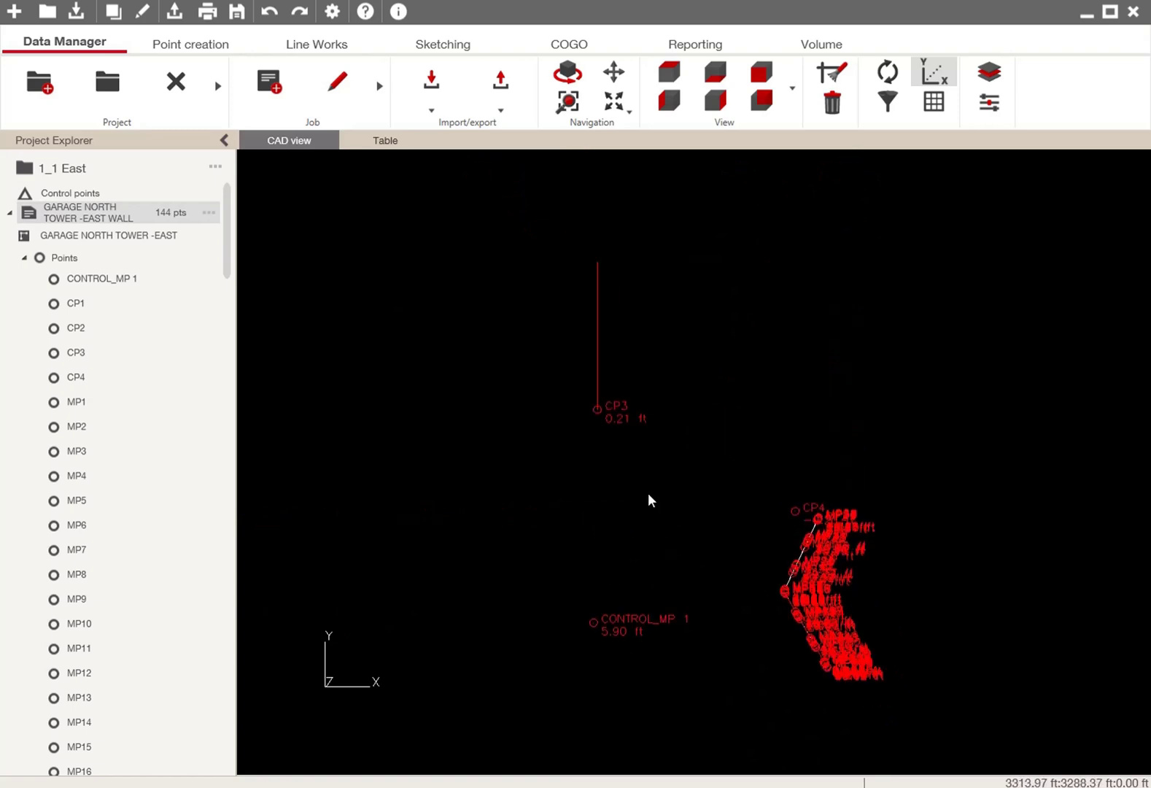
click(606, 409)
key(Delete)
click(577, 458)
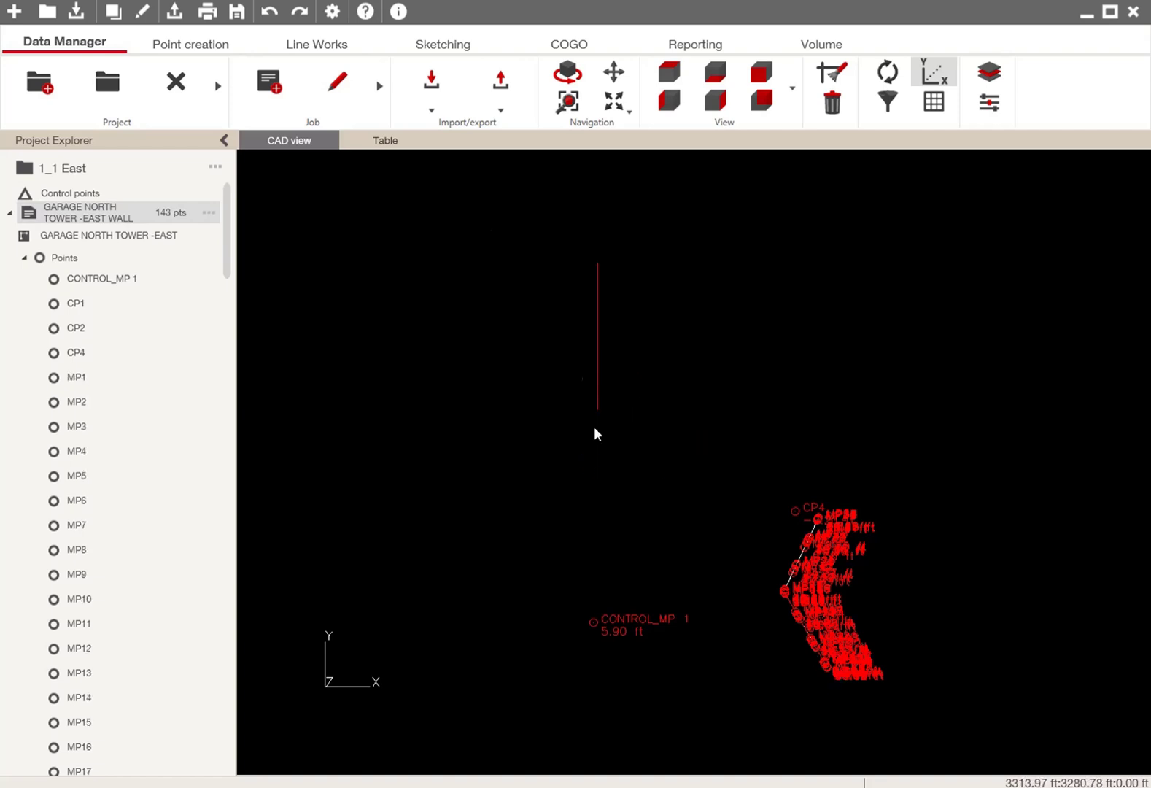
Start a COGO Transformation without scaling and select the imported points around the wall, including CONTROL_MP 1, as the entities to transform
click(570, 45)
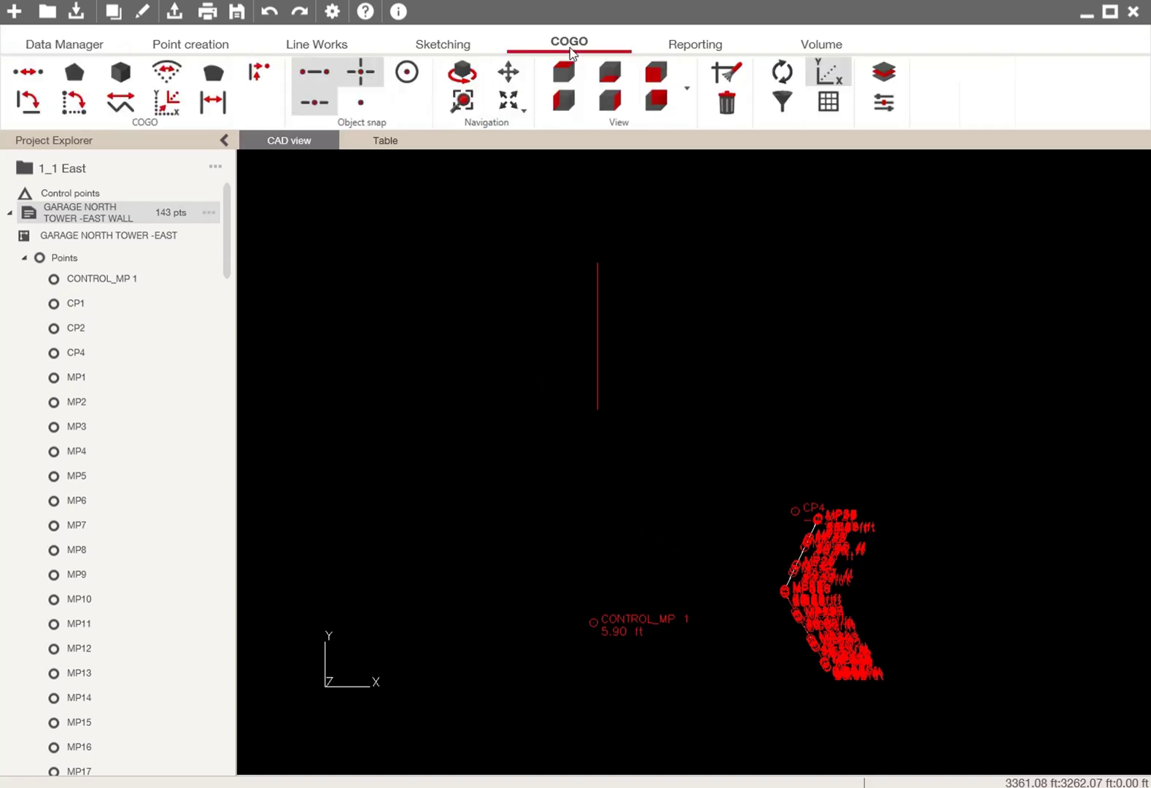
click(175, 110)
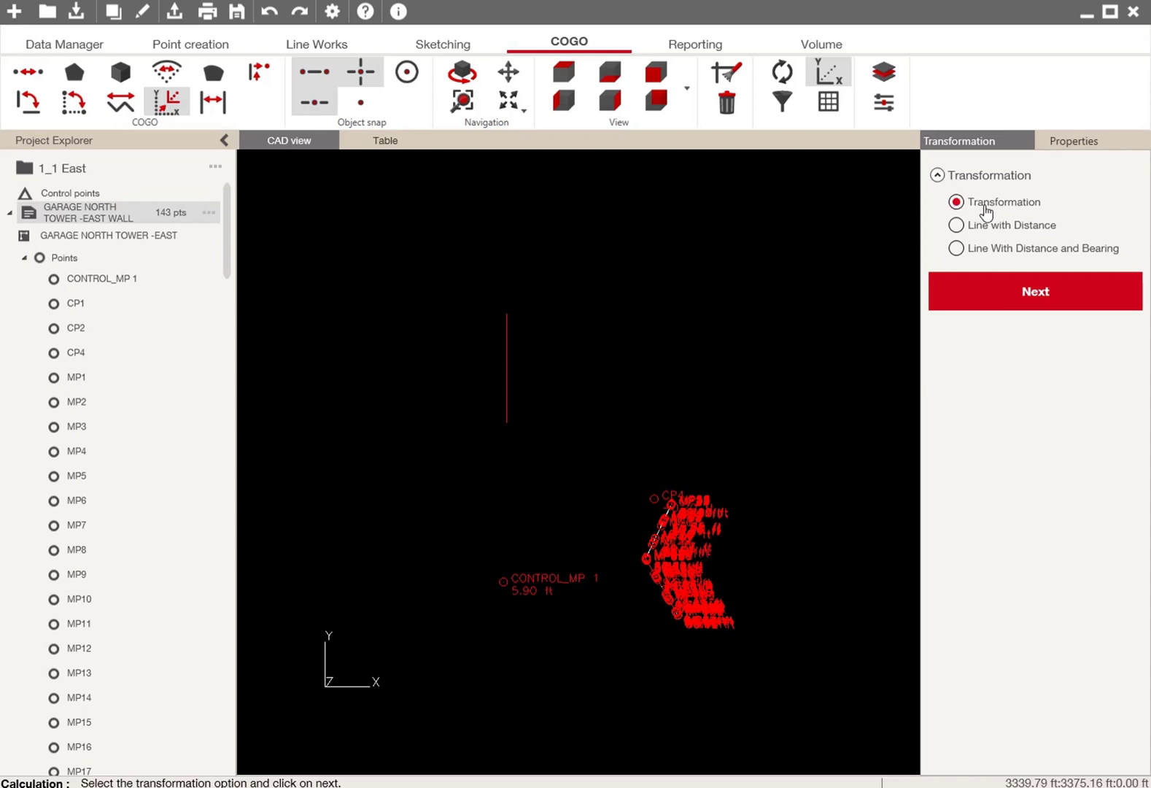
click(1019, 296)
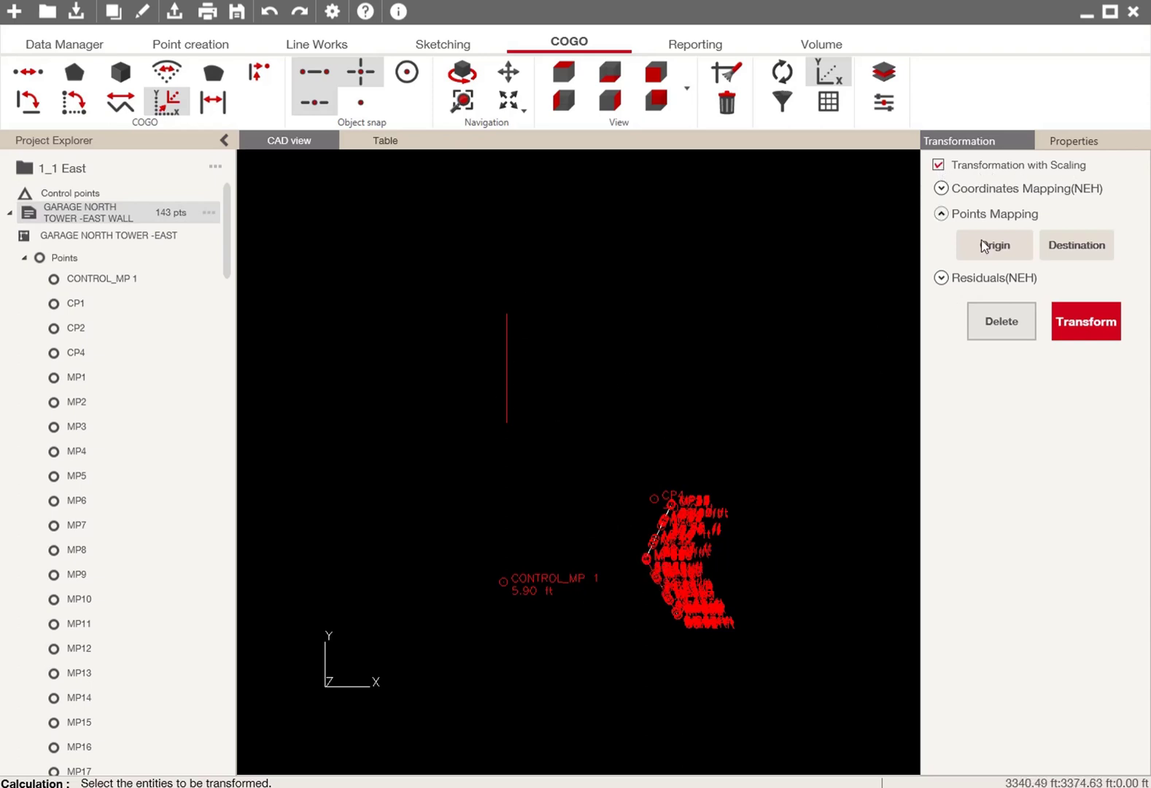
click(938, 165)
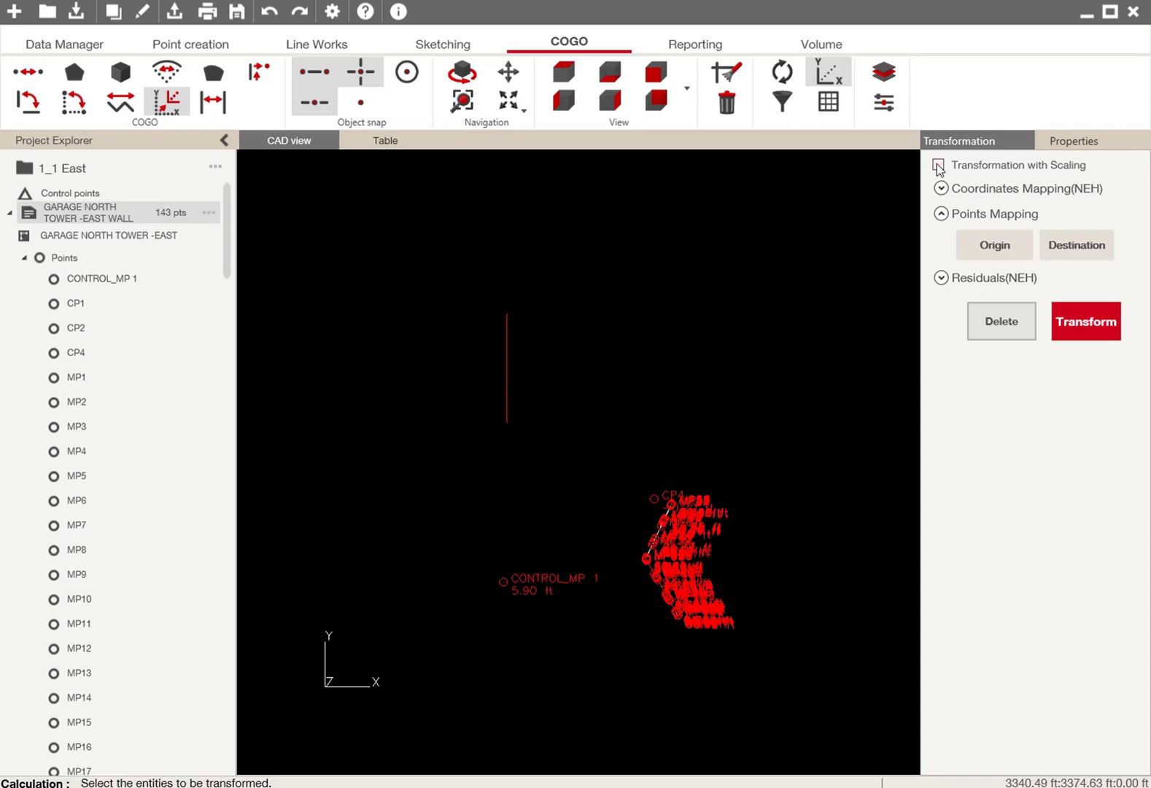
click(1114, 336)
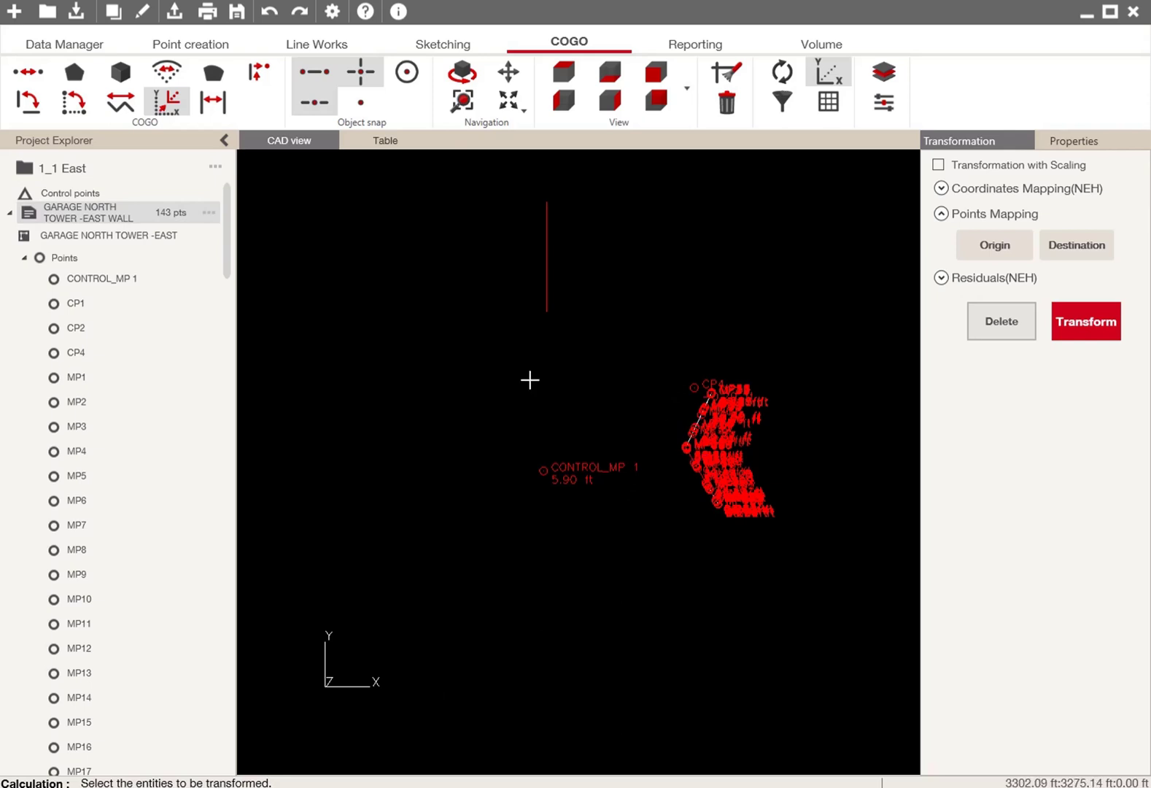
drag(488, 361, 845, 576)
key(Return)
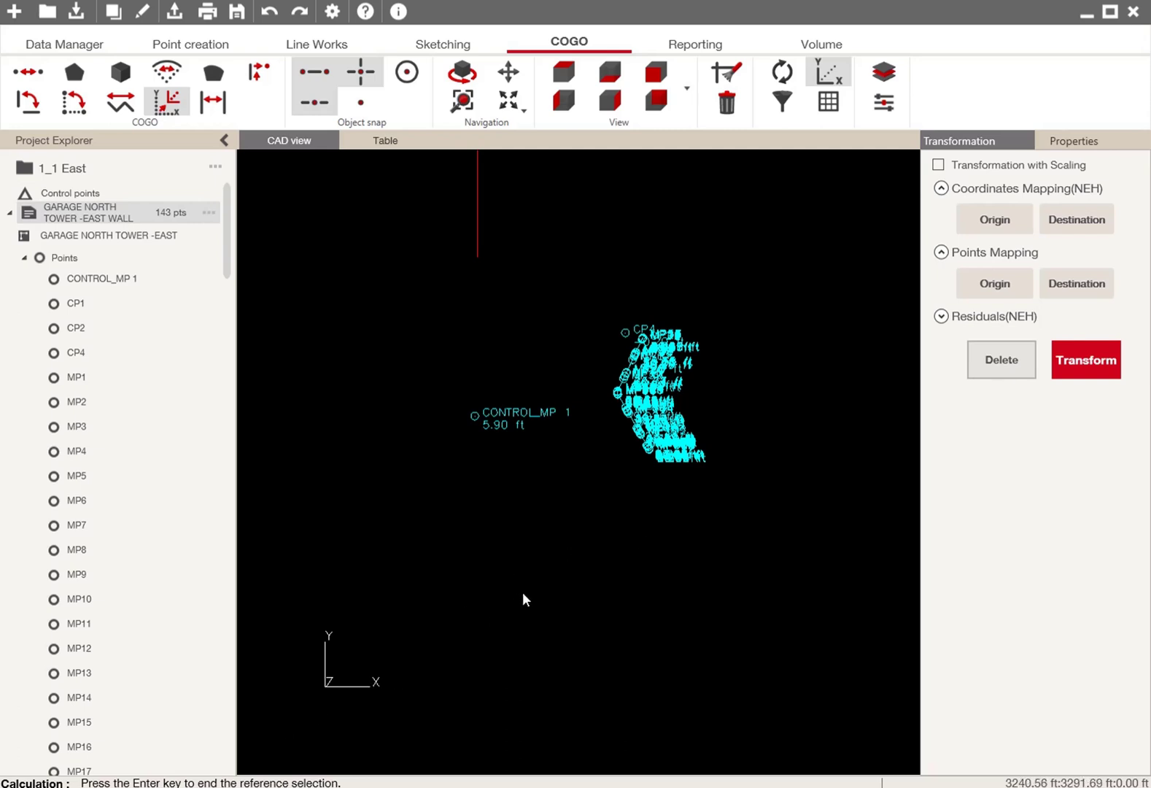
key(Return)
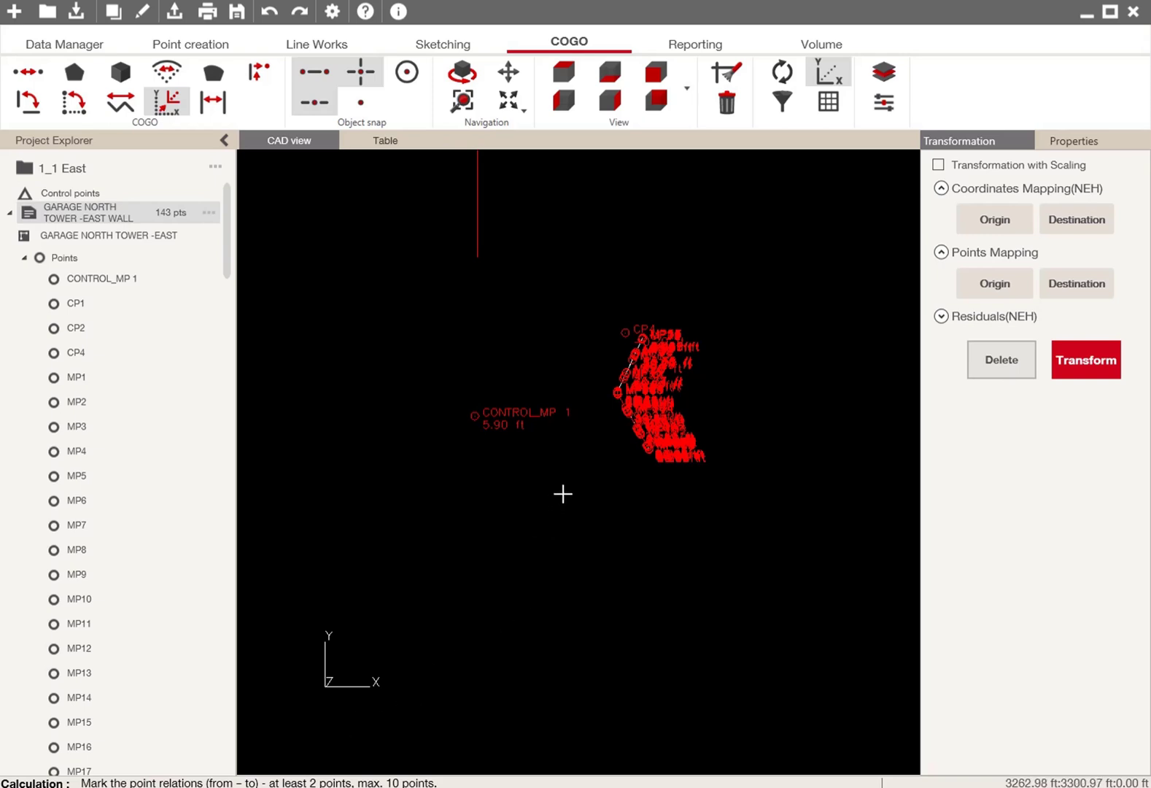
Map wall point MP2 to the upper end of the vertical reference line as the first transformation pair
scroll(613, 402, up, 5)
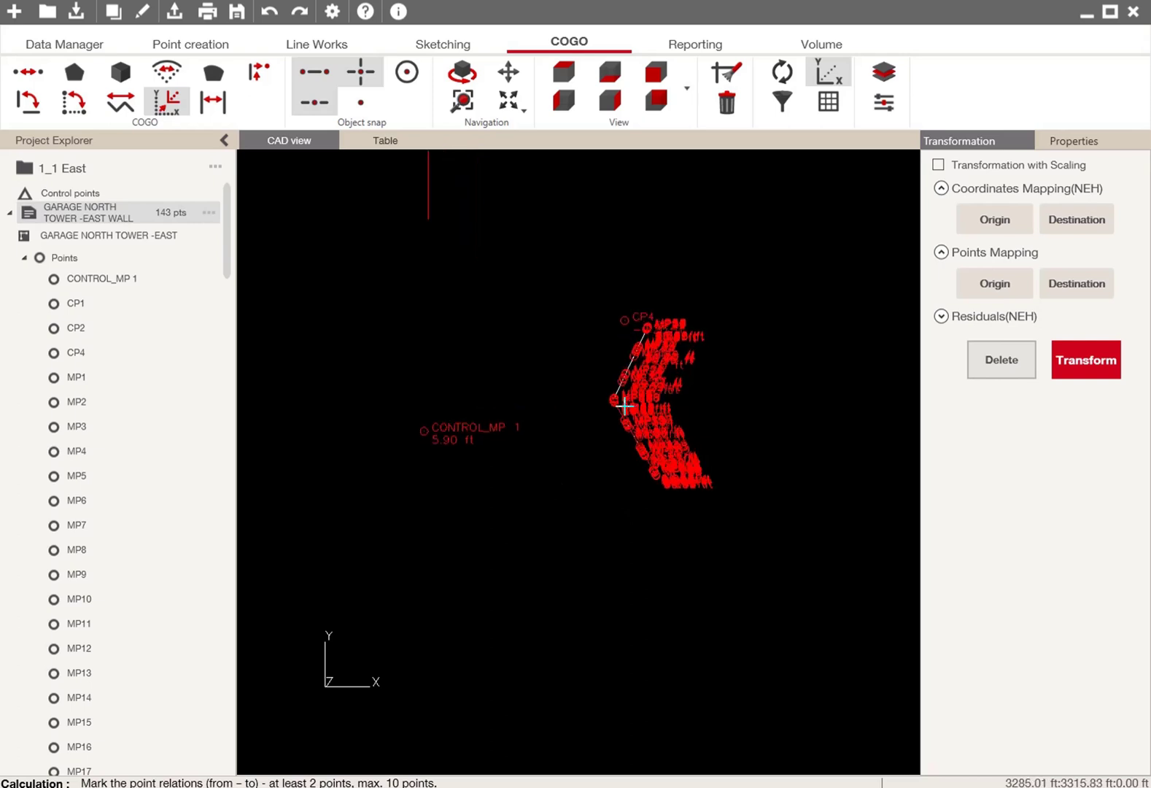
scroll(611, 402, up, 5)
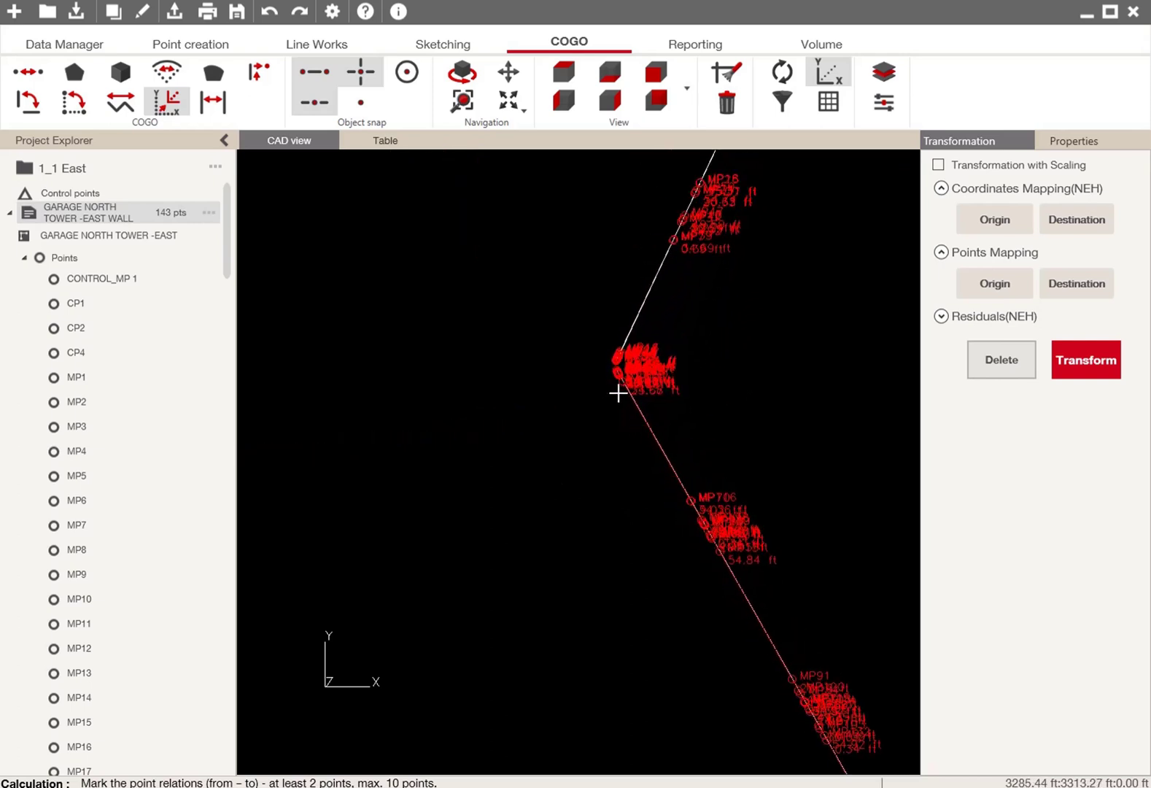
scroll(602, 362, up, 5)
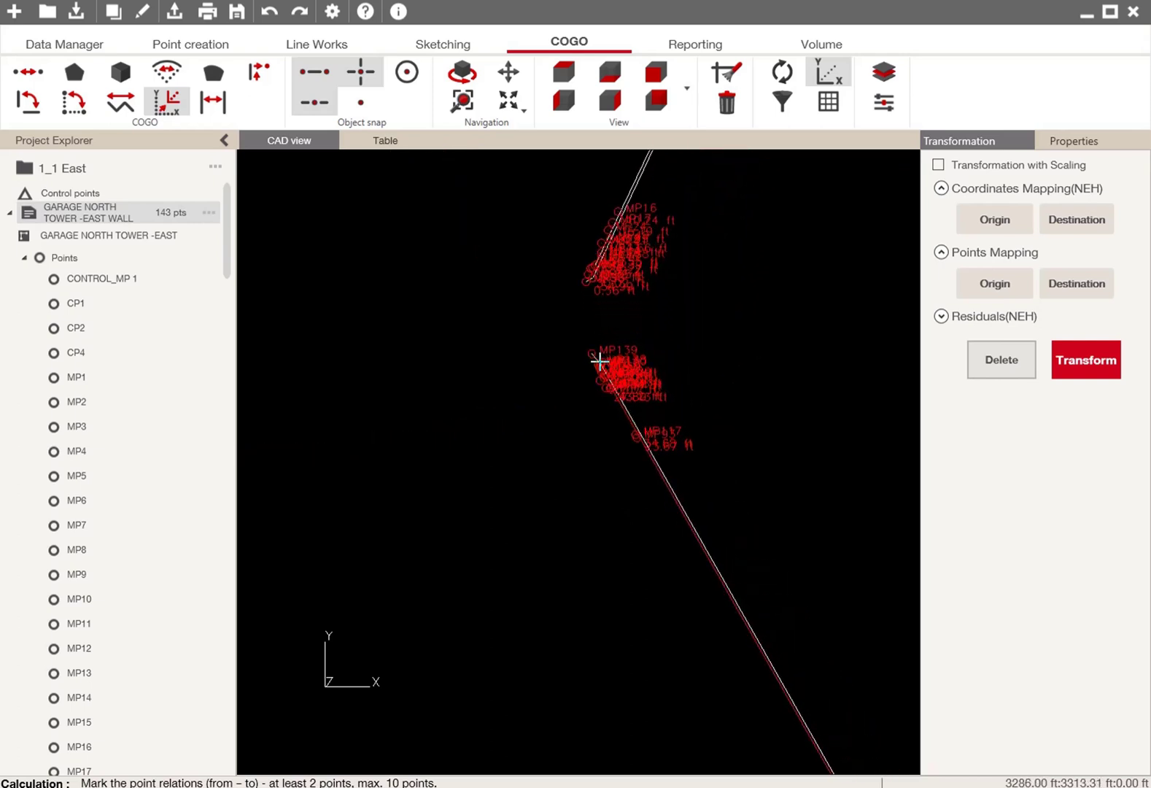
scroll(594, 365, up, 4)
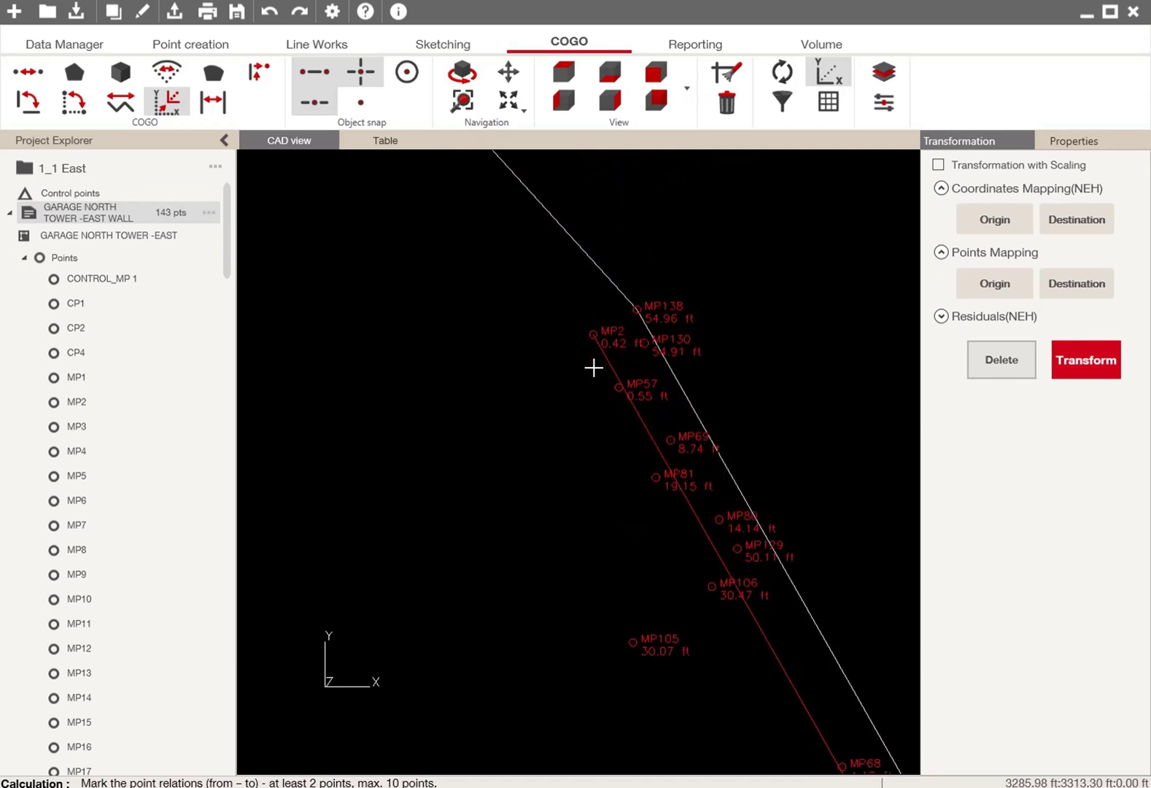
click(589, 311)
scroll(511, 335, up, 1)
scroll(426, 374, down, 6)
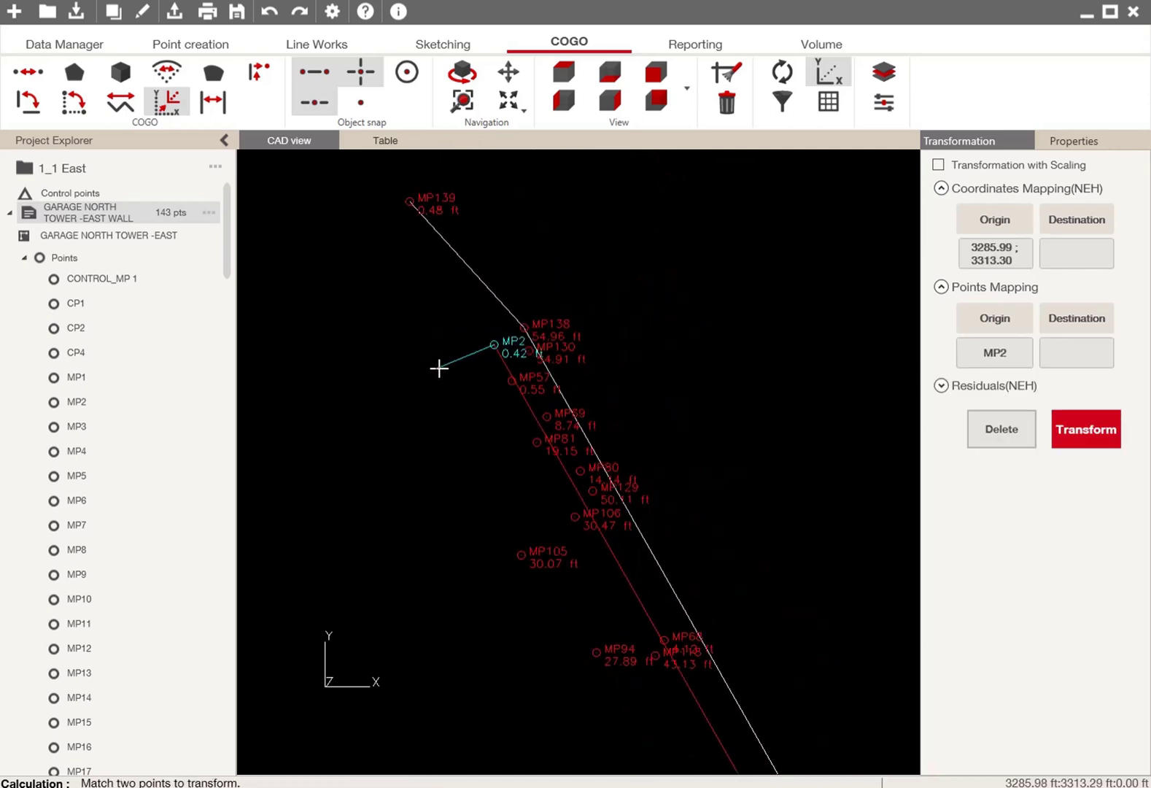
scroll(438, 346, down, 6)
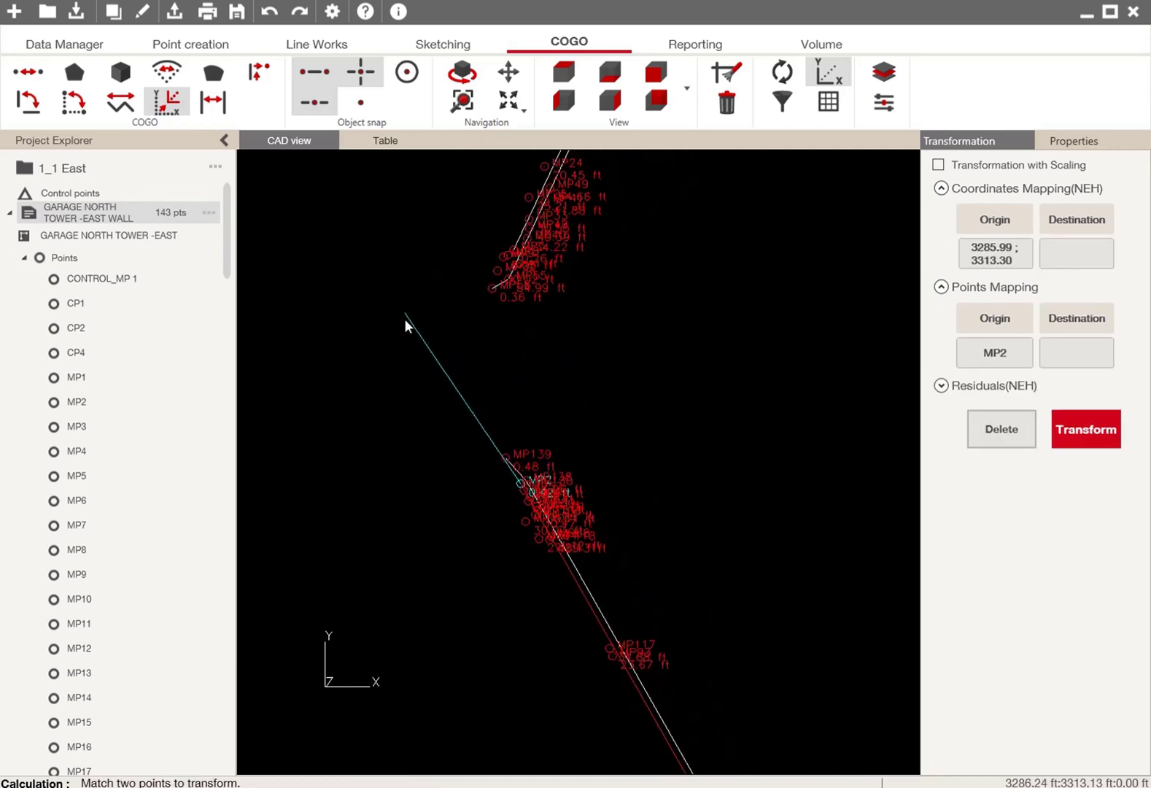
middle_drag(373, 305, 730, 762)
scroll(483, 368, down, 1)
middle_drag(484, 372, 501, 418)
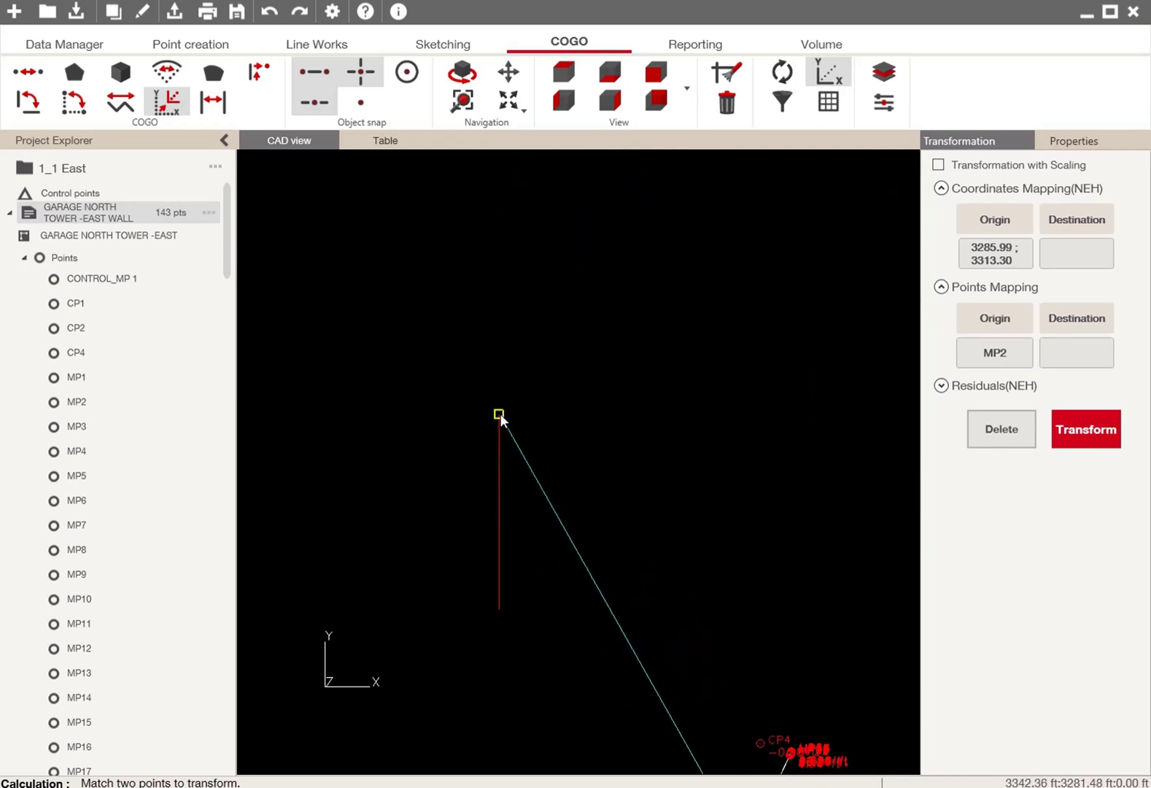
click(499, 415)
Map wall point MP1 to the lower end of the vertical reference line and run the transformation without scaling
scroll(613, 576, down, 2)
scroll(649, 668, down, 2)
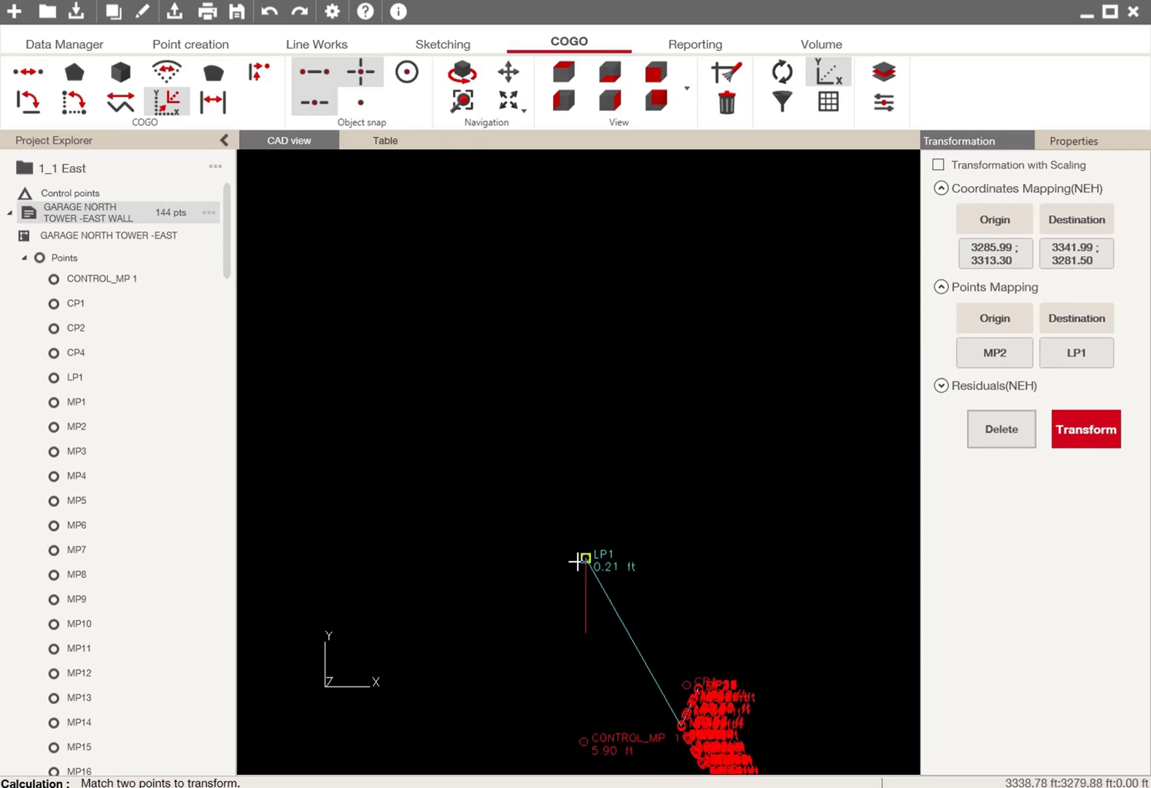
middle_drag(663, 651, 521, 177)
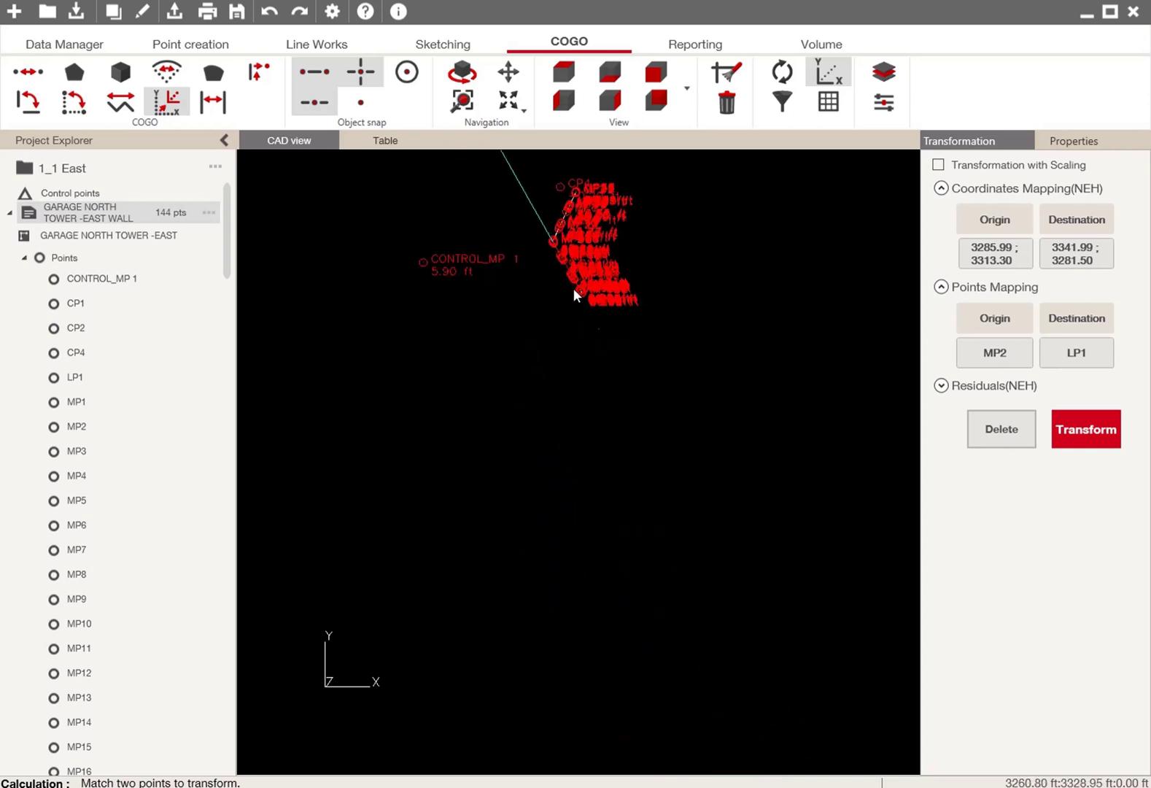
scroll(572, 263, up, 2)
scroll(664, 441, up, 4)
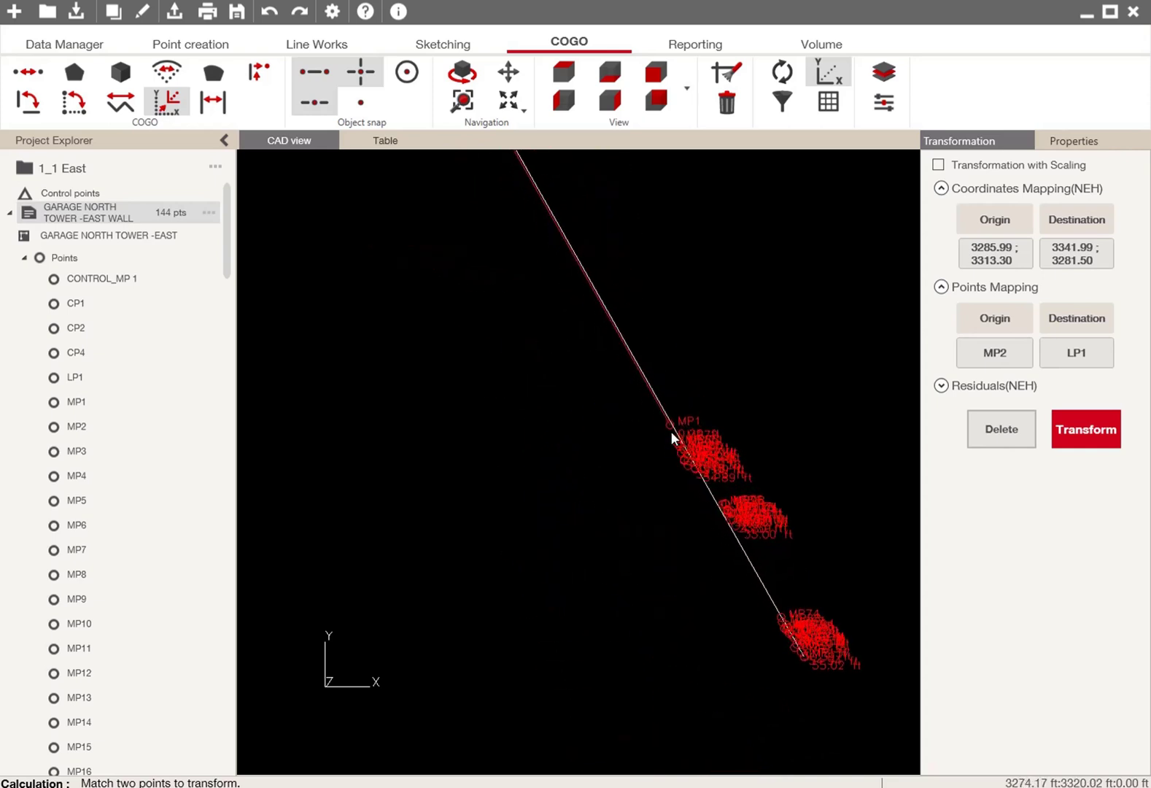
click(671, 401)
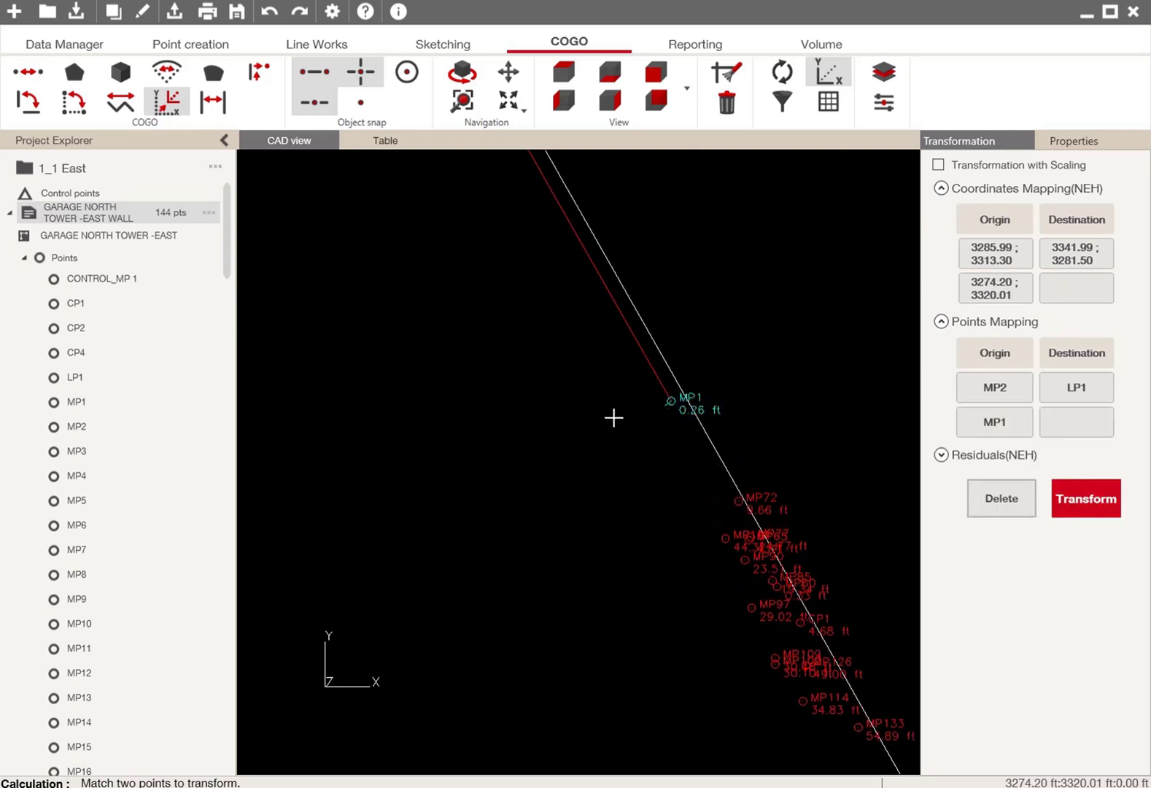
scroll(611, 416, down, 4)
scroll(525, 454, down, 6)
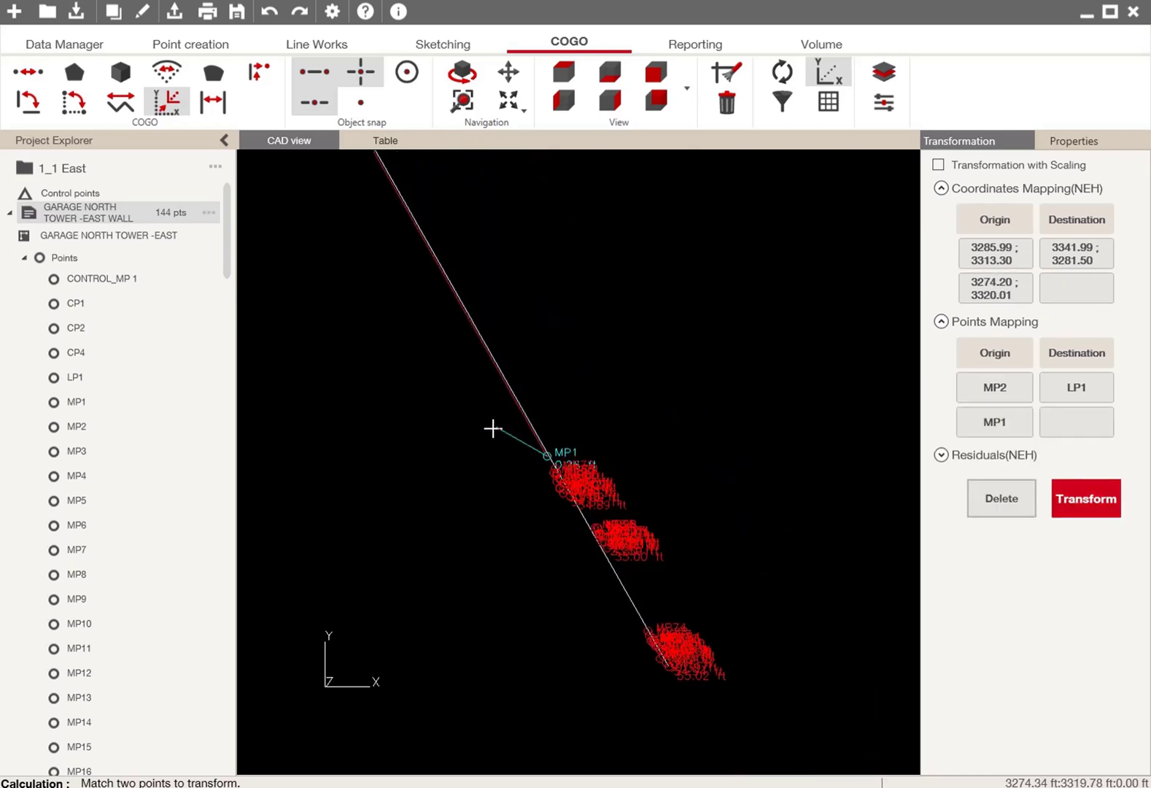
middle_drag(388, 298, 810, 650)
scroll(454, 265, down, 8)
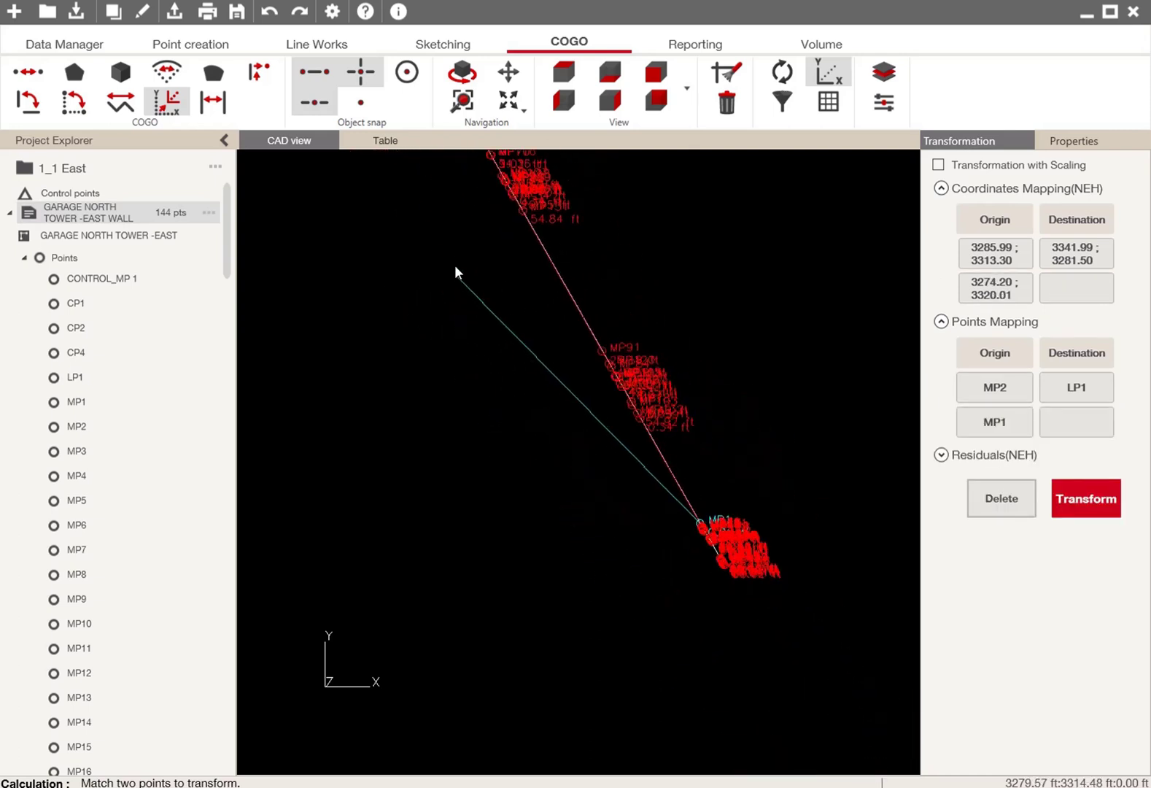
middle_drag(411, 285, 665, 629)
scroll(458, 395, down, 5)
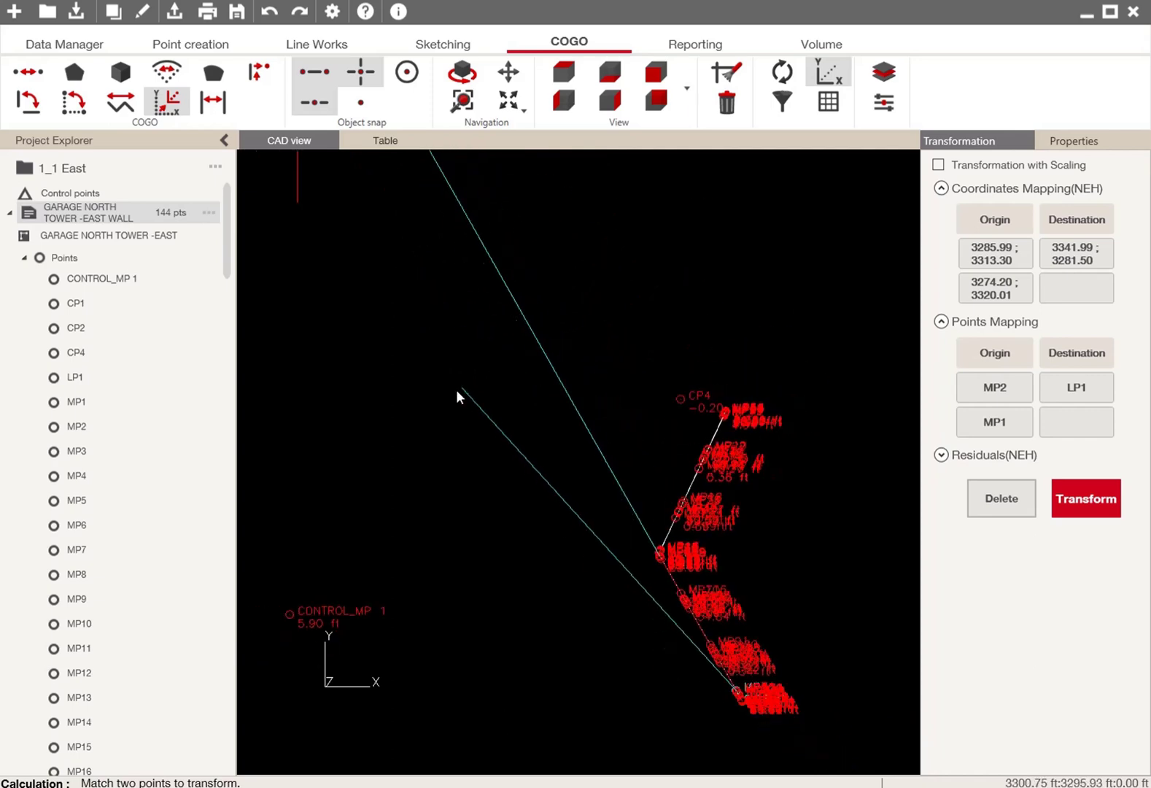
click(348, 261)
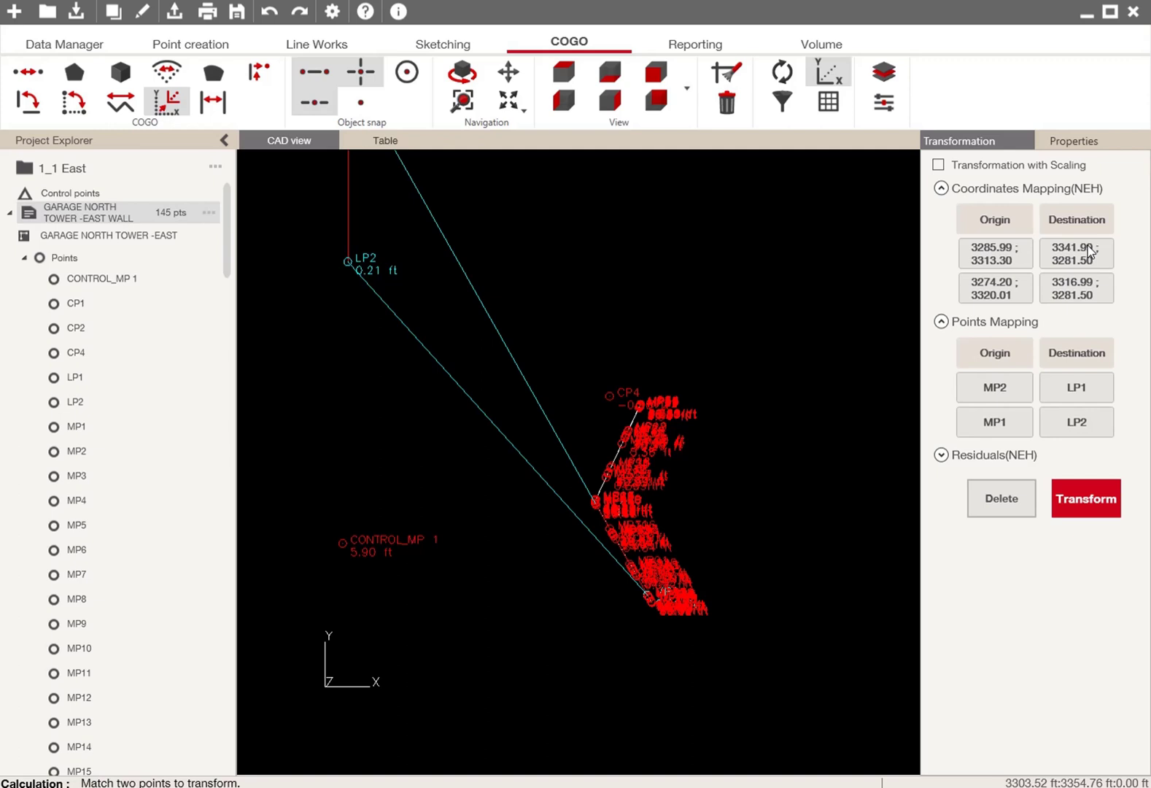
click(1081, 499)
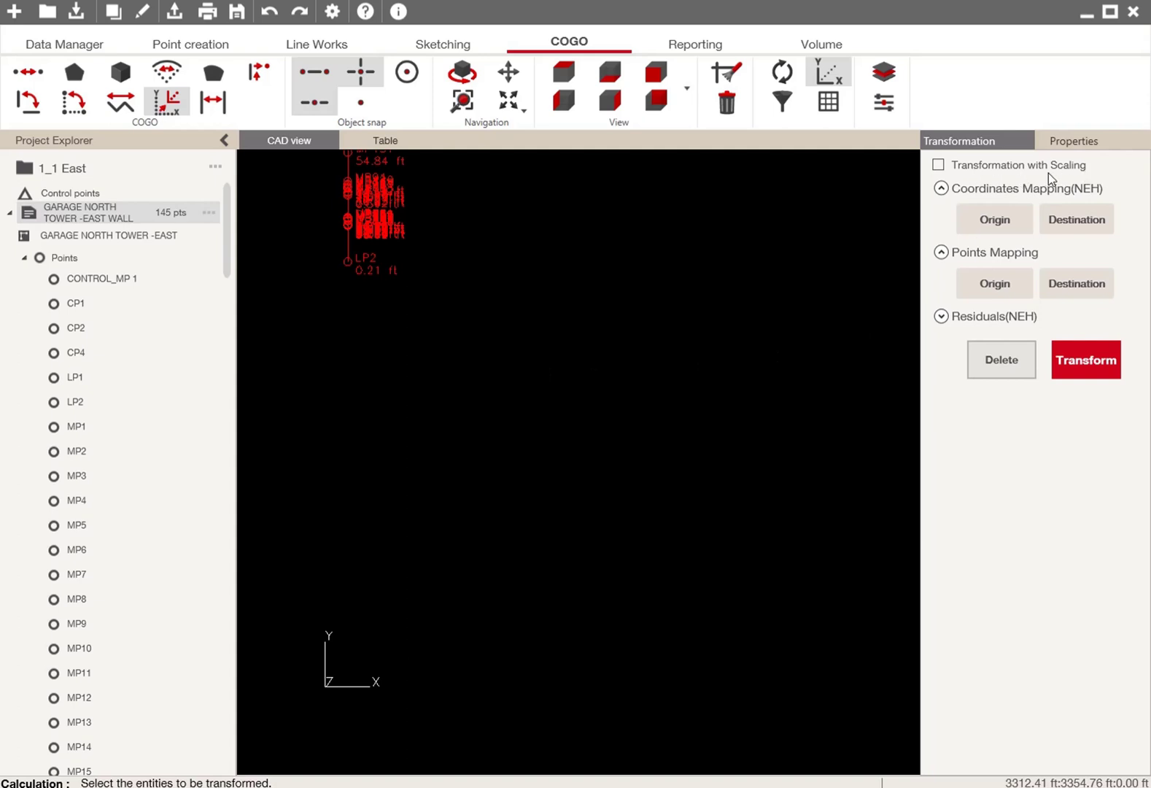
Examine how the transformed points lie along the vertical reference line, especially around MP2 and MP1
middle_drag(489, 365, 599, 587)
scroll(529, 404, up, 6)
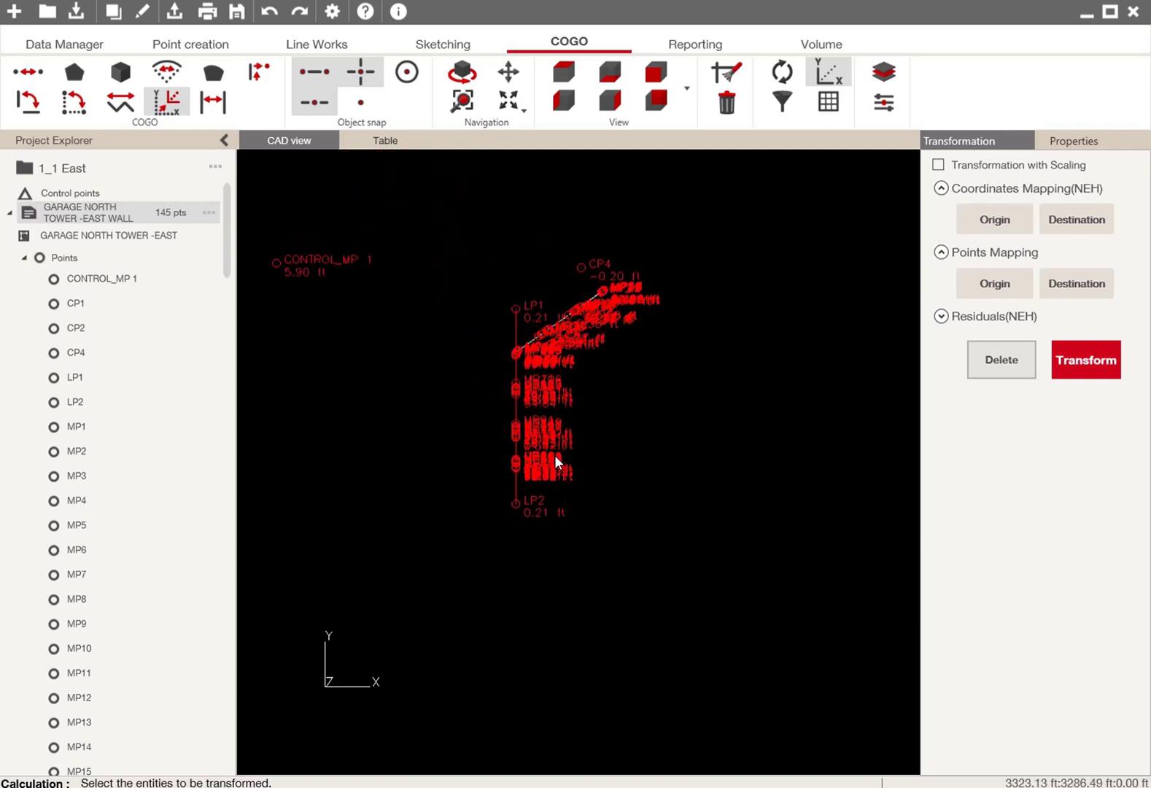
scroll(588, 564, down, 3)
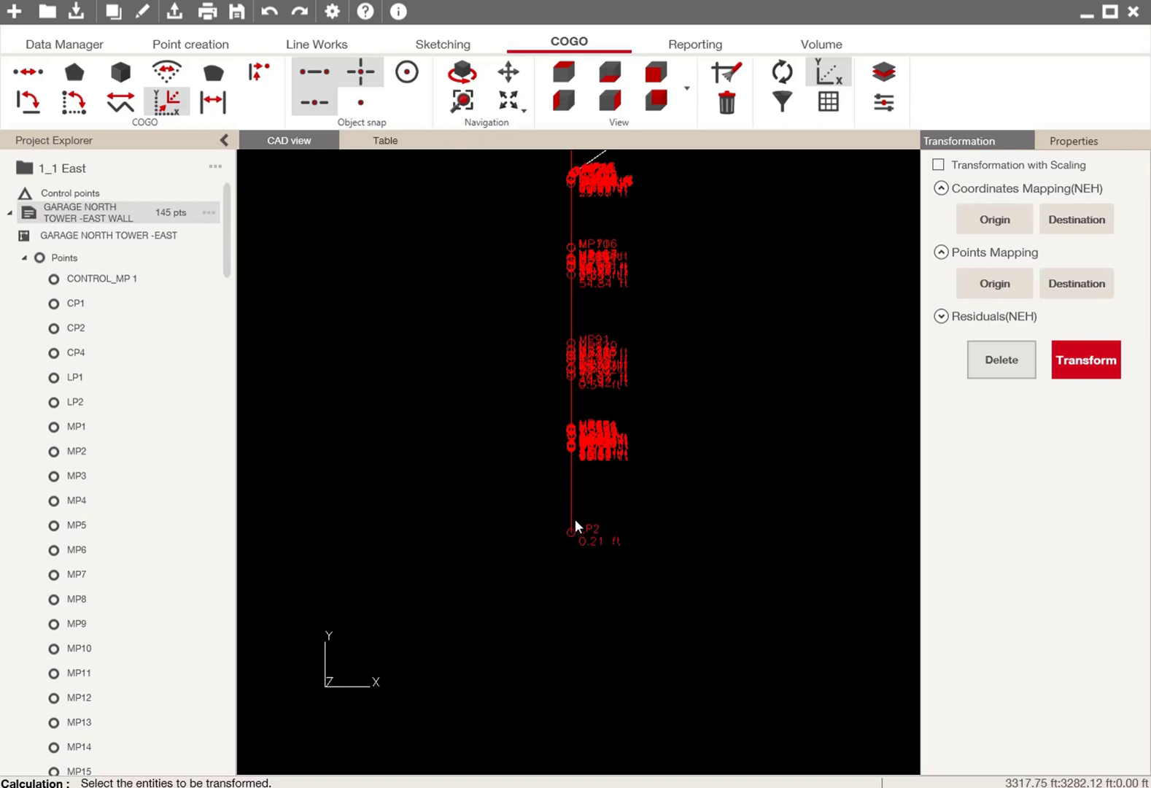
scroll(632, 507, down, 3)
middle_drag(669, 514, 696, 621)
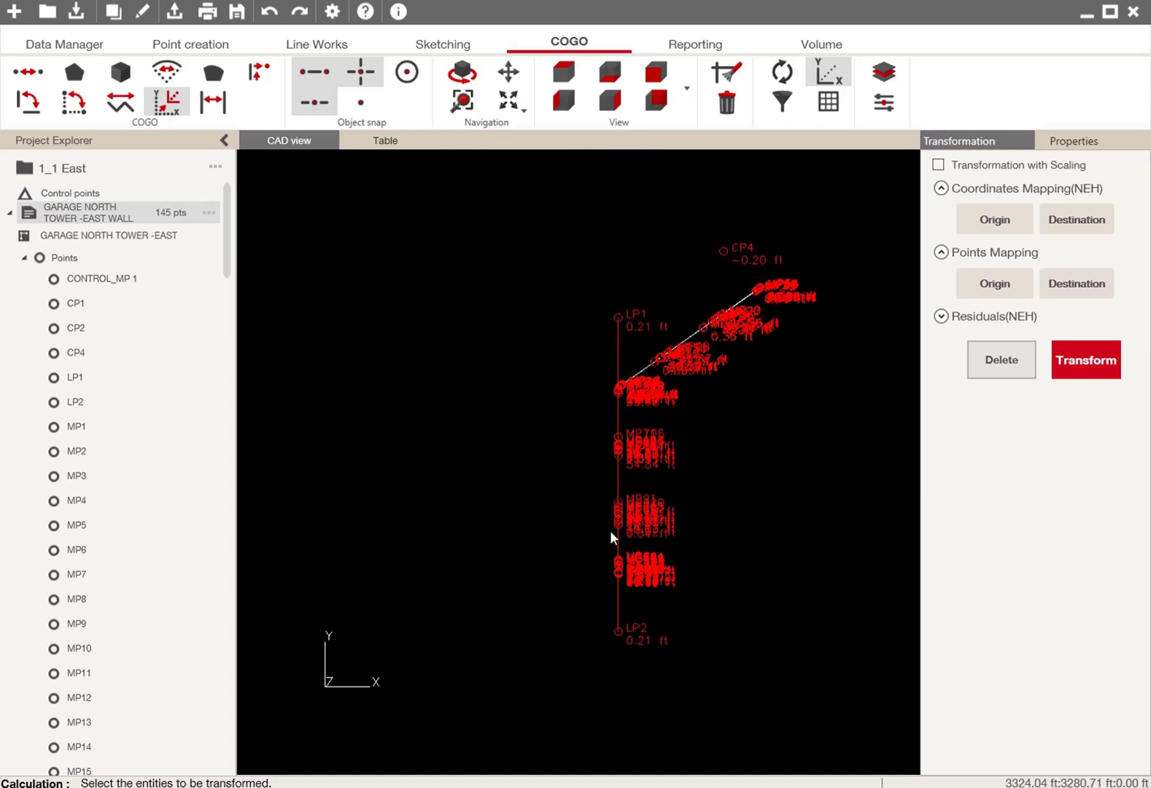
scroll(628, 409, up, 5)
scroll(635, 441, up, 6)
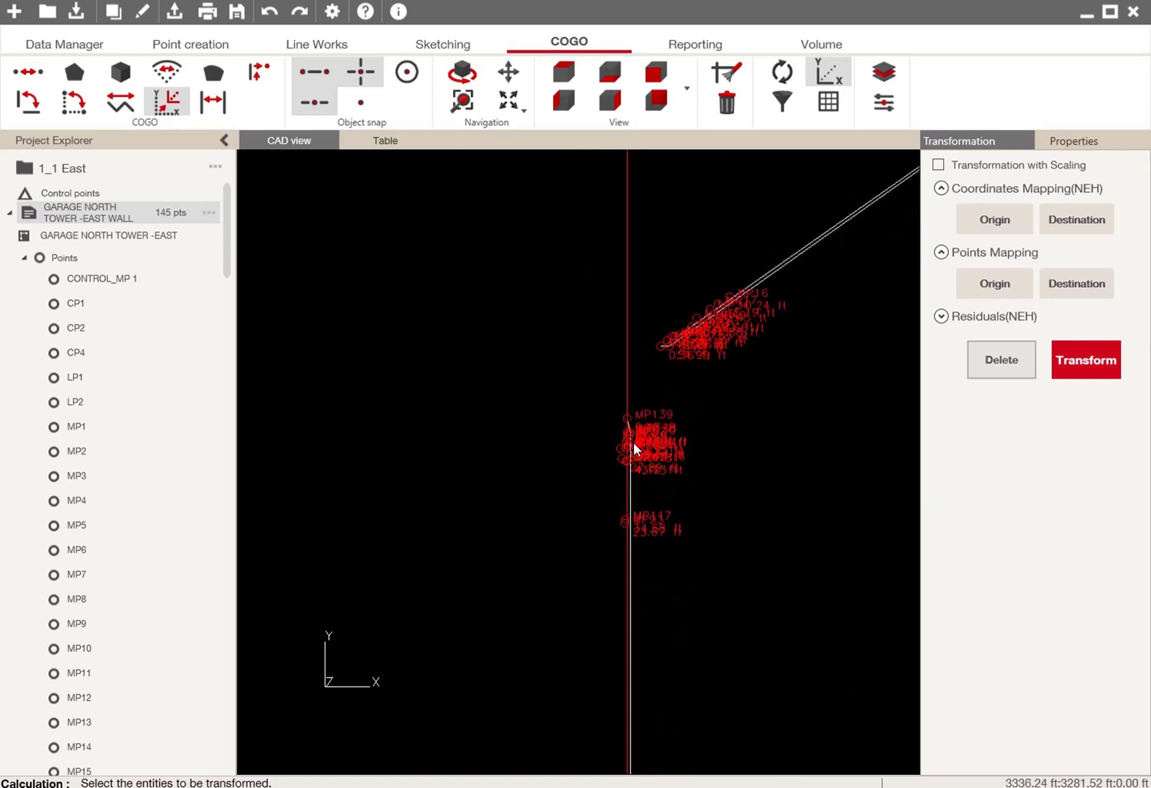
scroll(613, 390, up, 2)
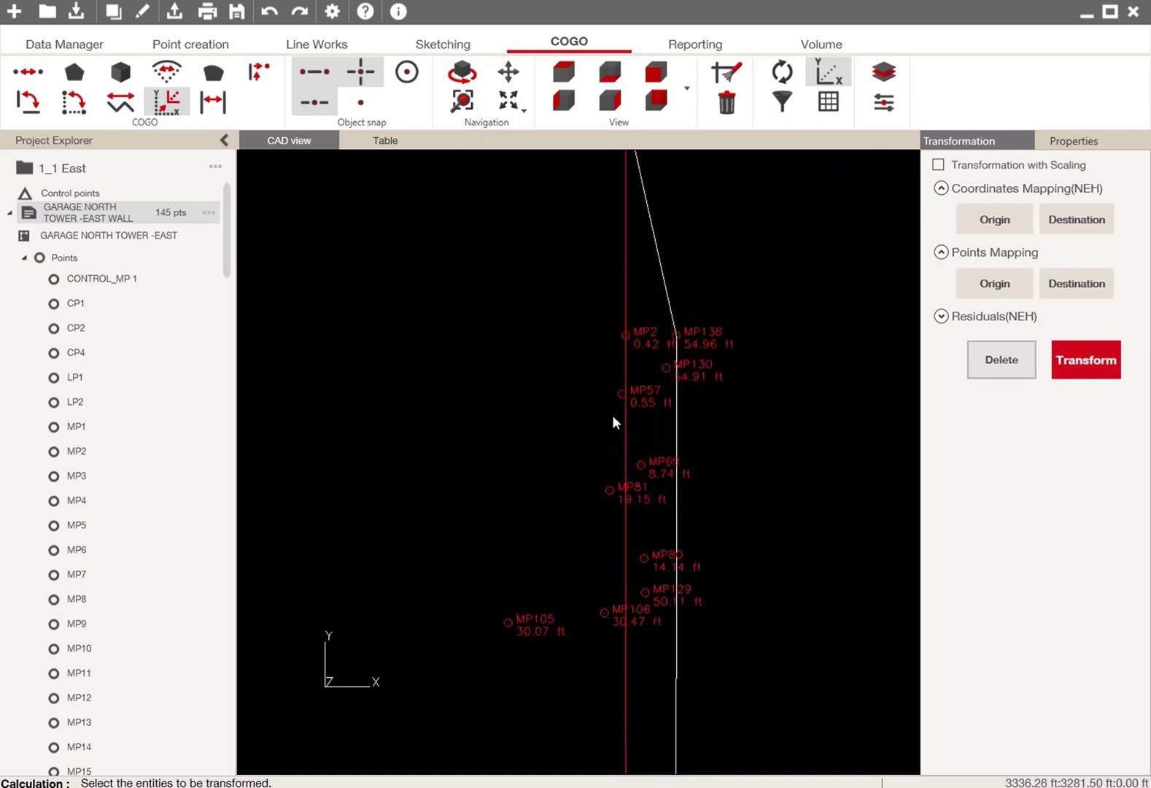
scroll(613, 414, down, 6)
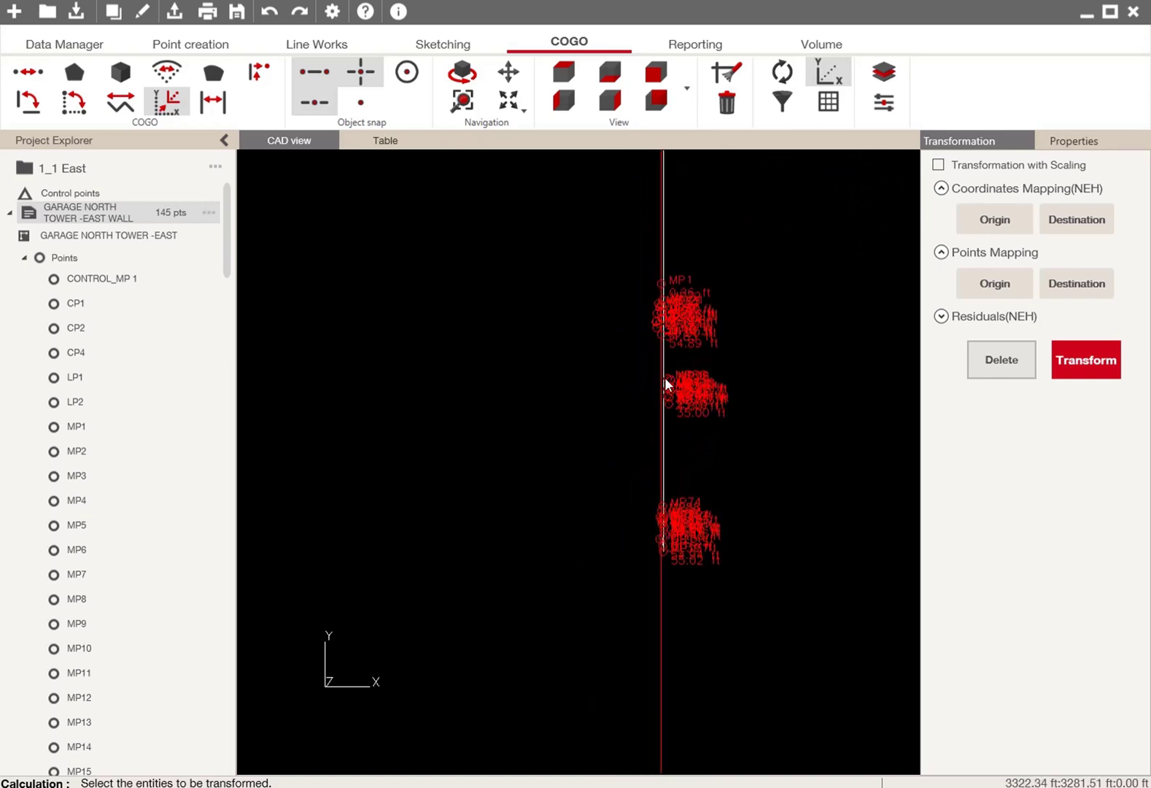
scroll(665, 377, up, 5)
scroll(624, 416, up, 3)
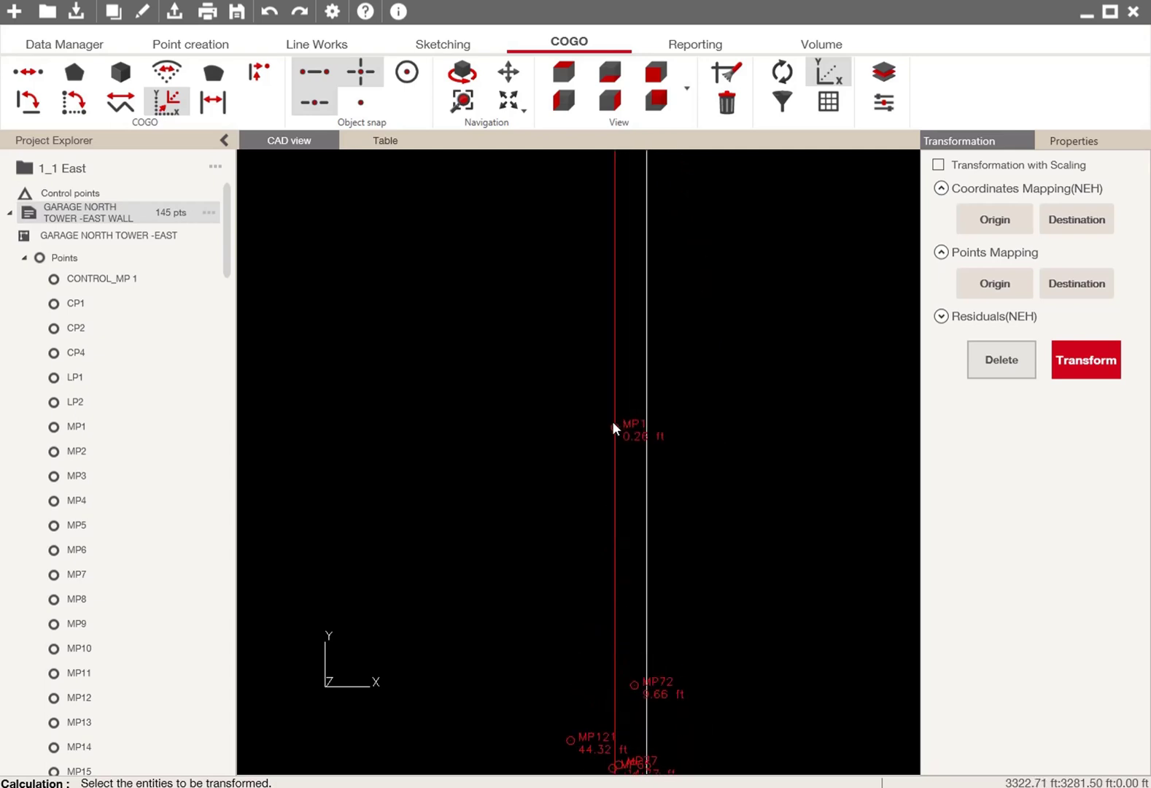
Show the properties of MP1 and MP2 to compare their east coordinates
click(631, 428)
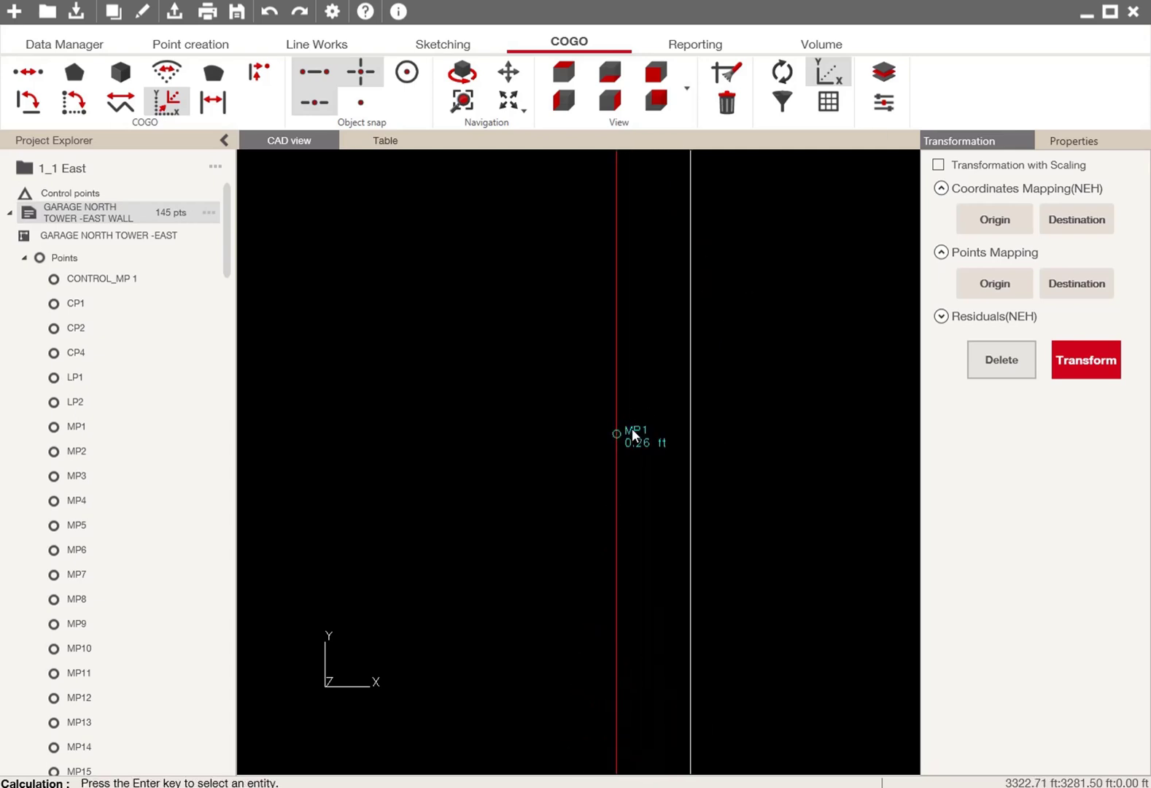
click(882, 105)
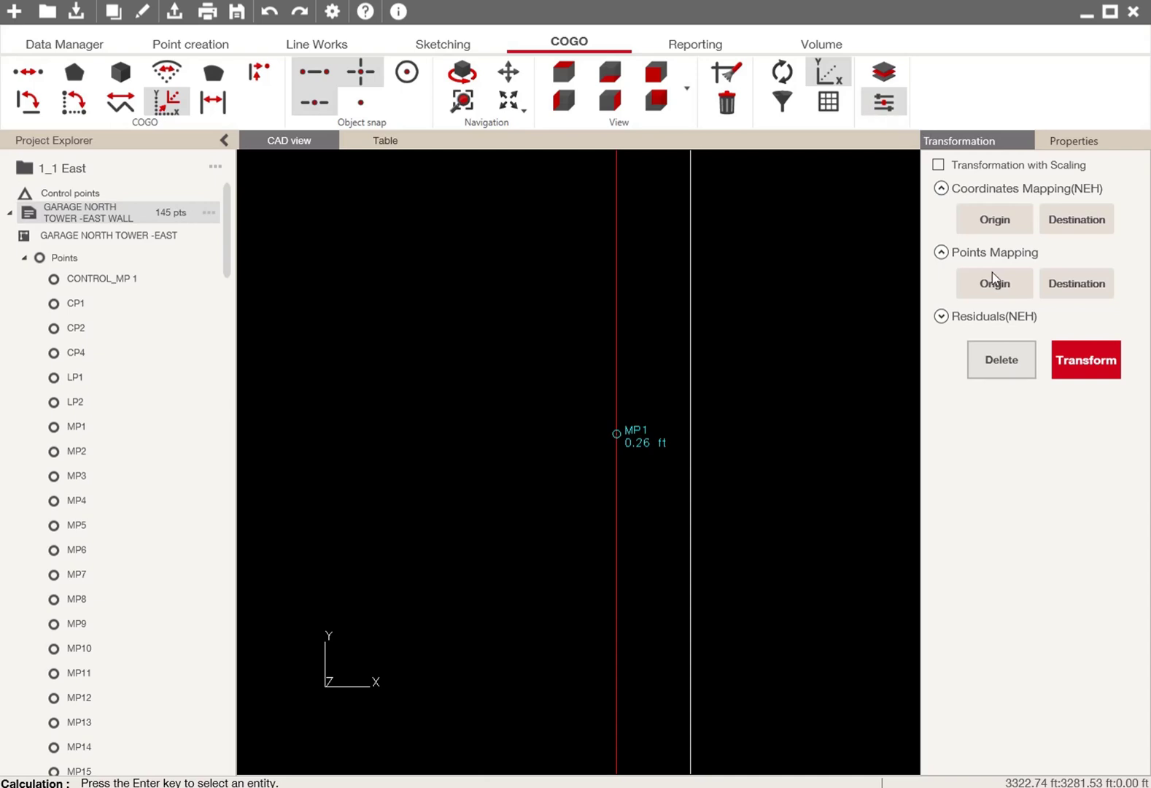
click(1062, 363)
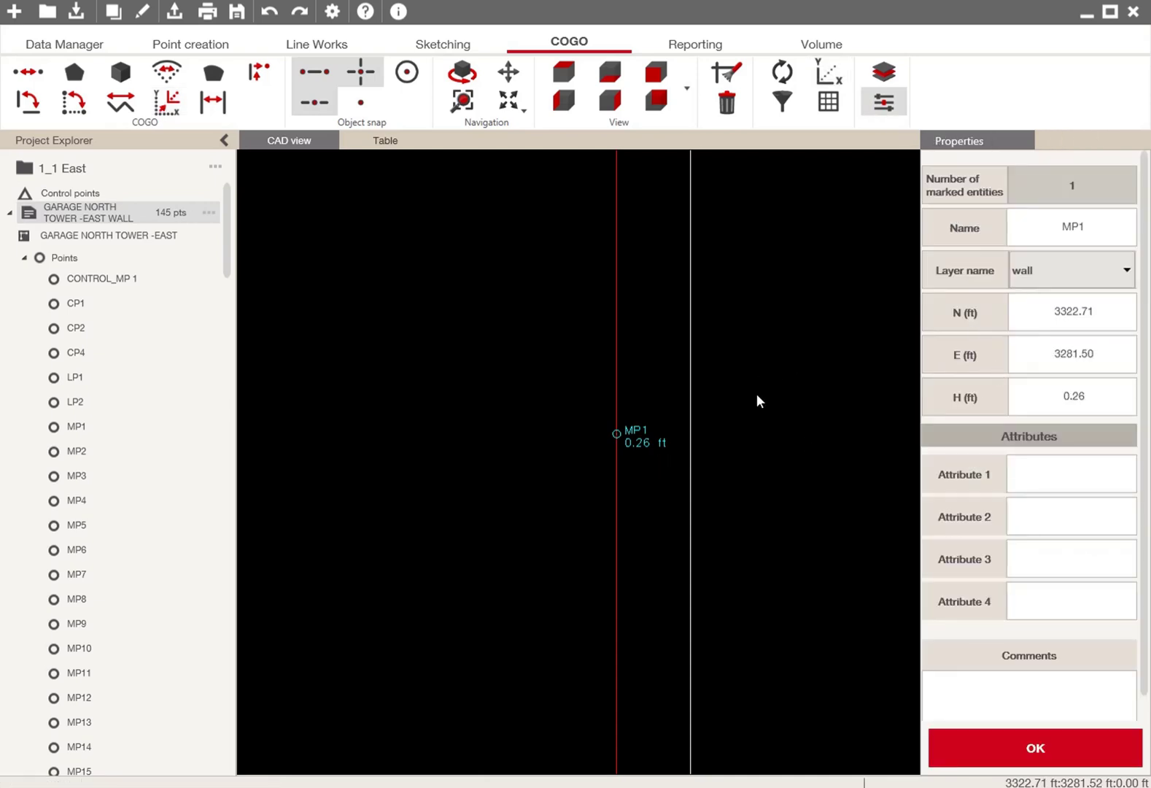
scroll(773, 360, down, 8)
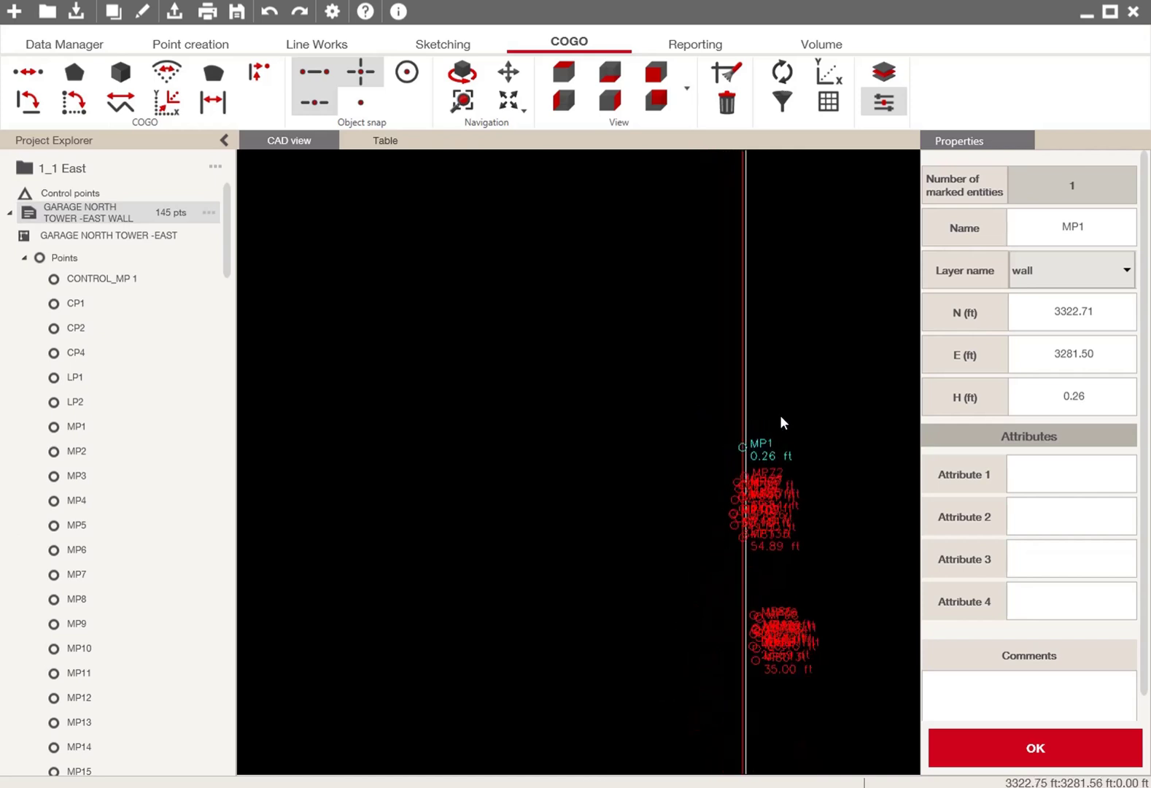
scroll(786, 341, up, 5)
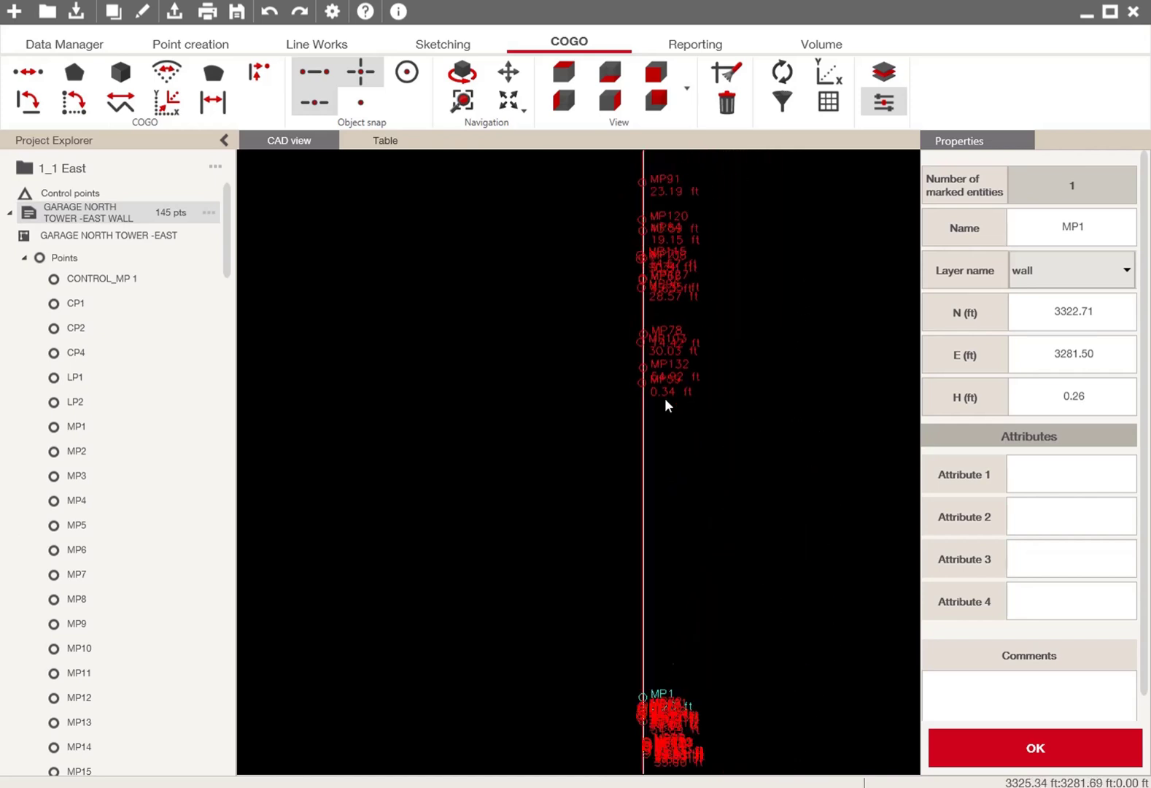
scroll(665, 403, up, 2)
click(616, 329)
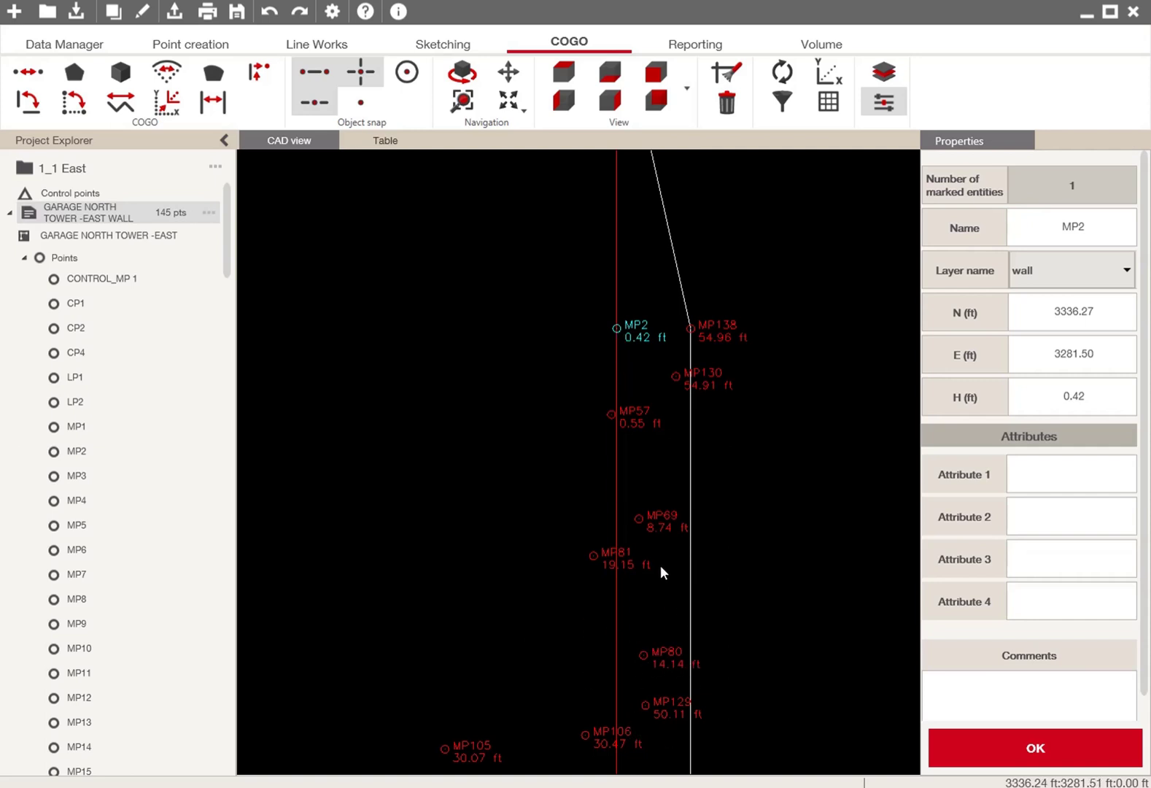
Delete the cluster of points around MP16 where the slanted wall line starts, beside the vertical reference line
scroll(668, 462, down, 5)
scroll(547, 362, up, 1)
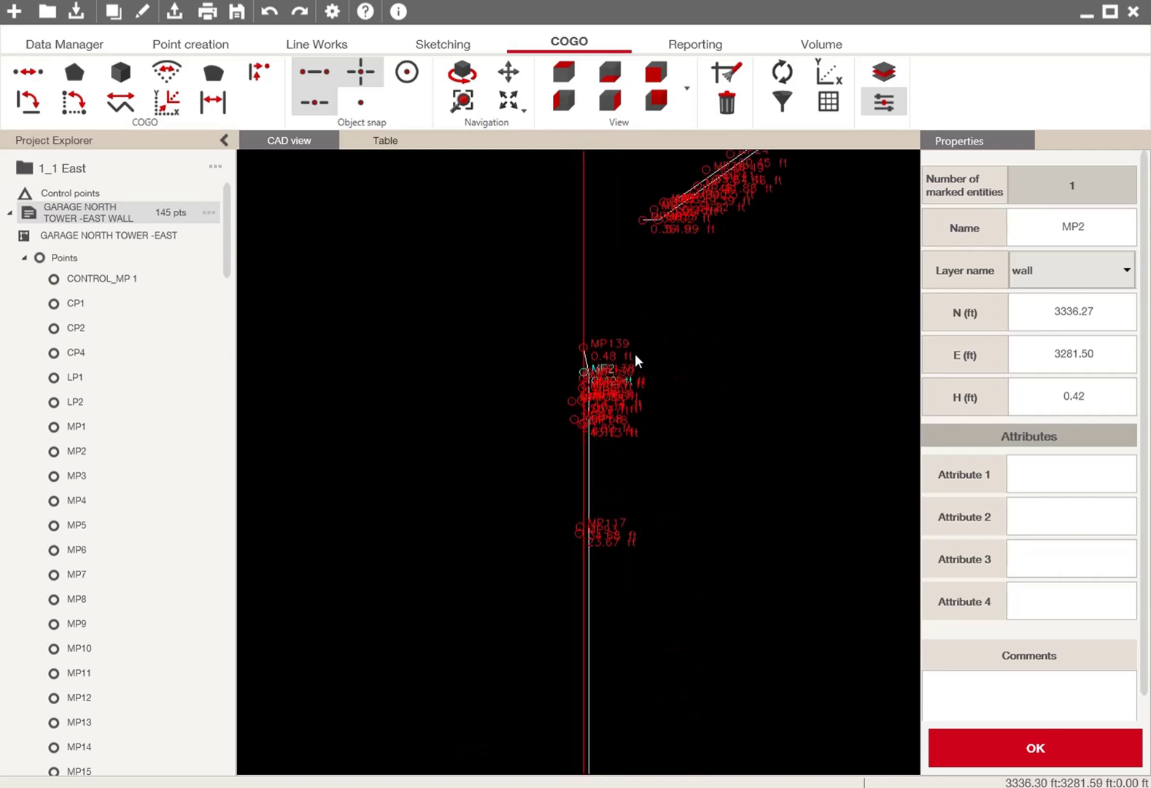
middle_drag(635, 353, 520, 487)
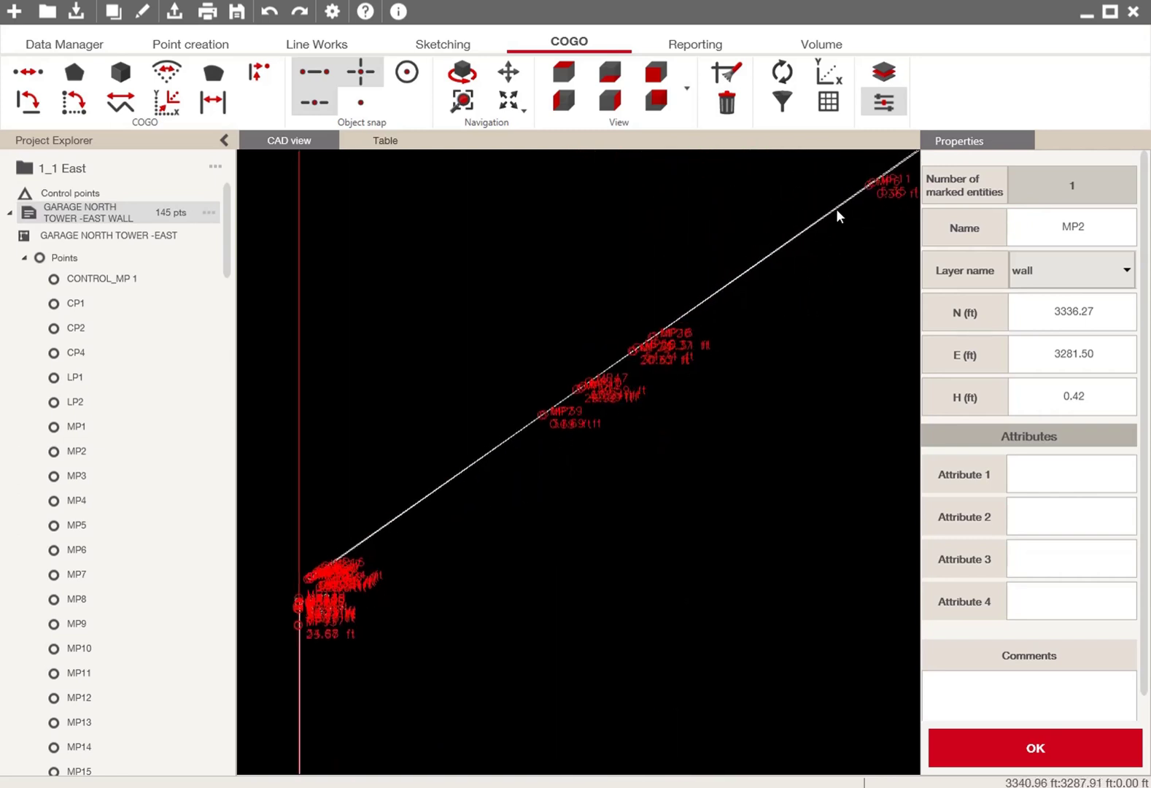
middle_drag(576, 490, 855, 179)
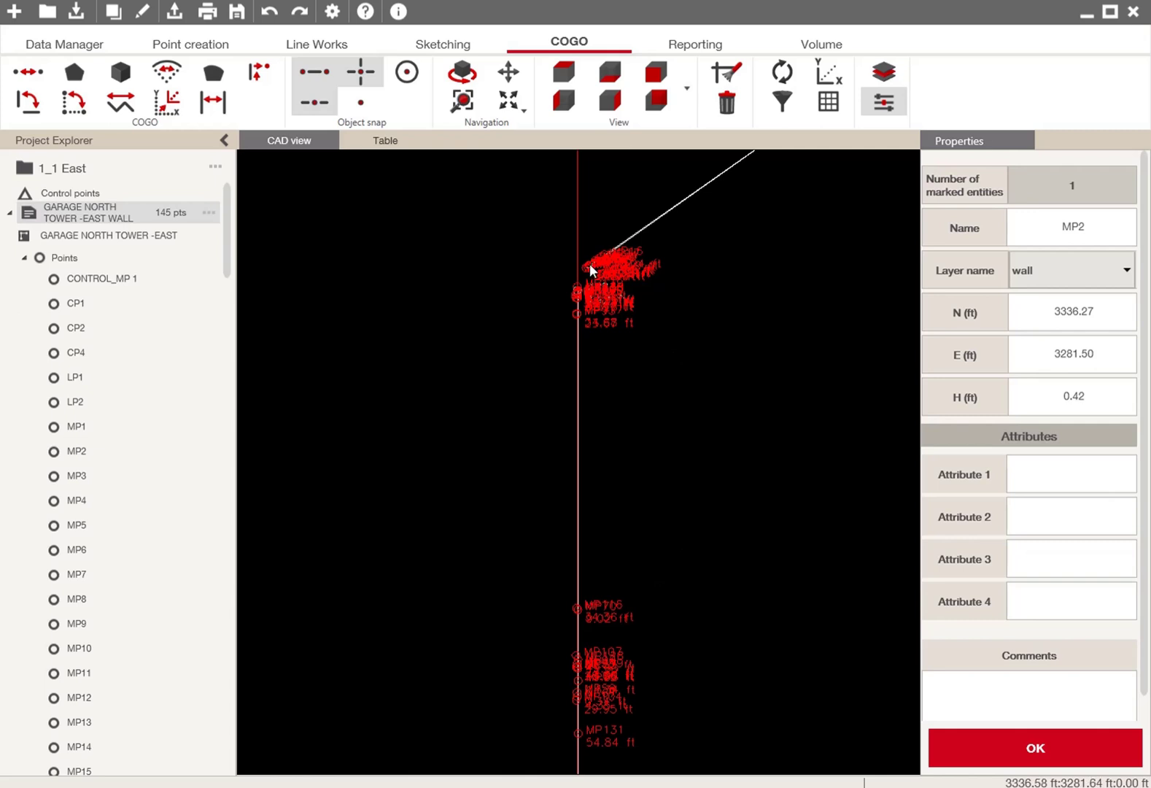
middle_drag(596, 266, 538, 197)
drag(536, 195, 748, 337)
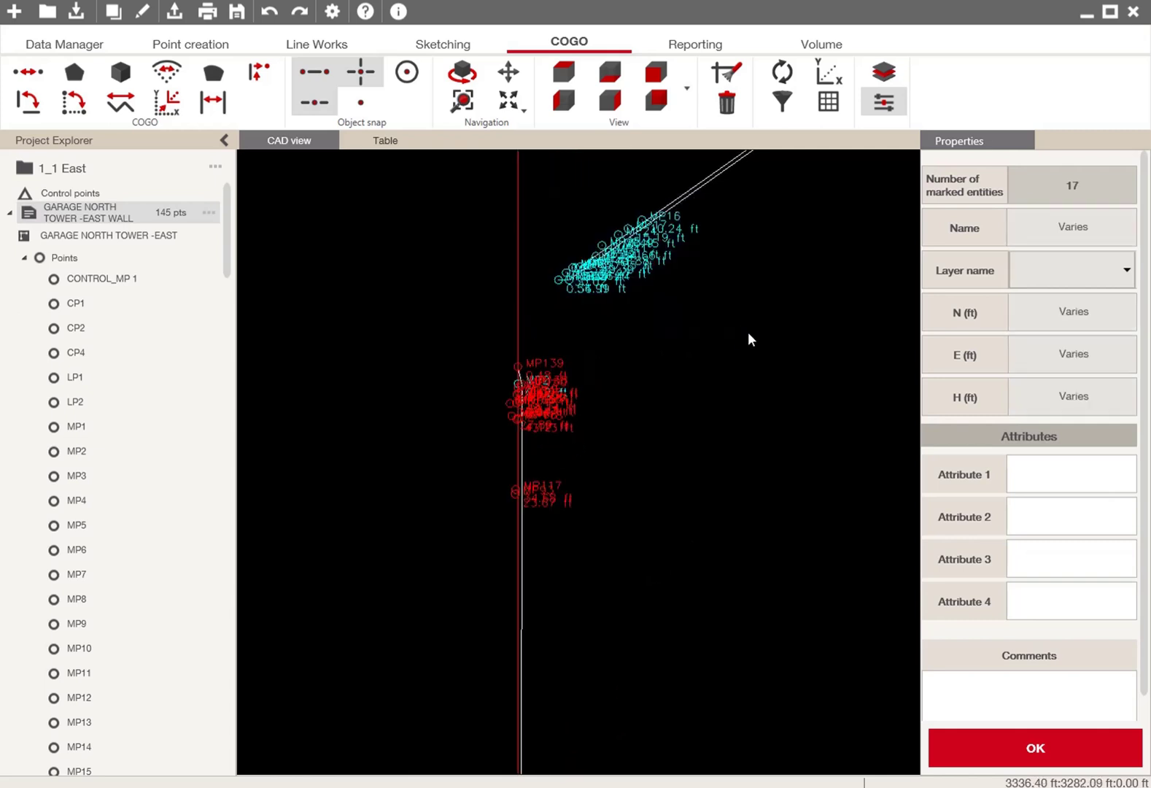
key(Delete)
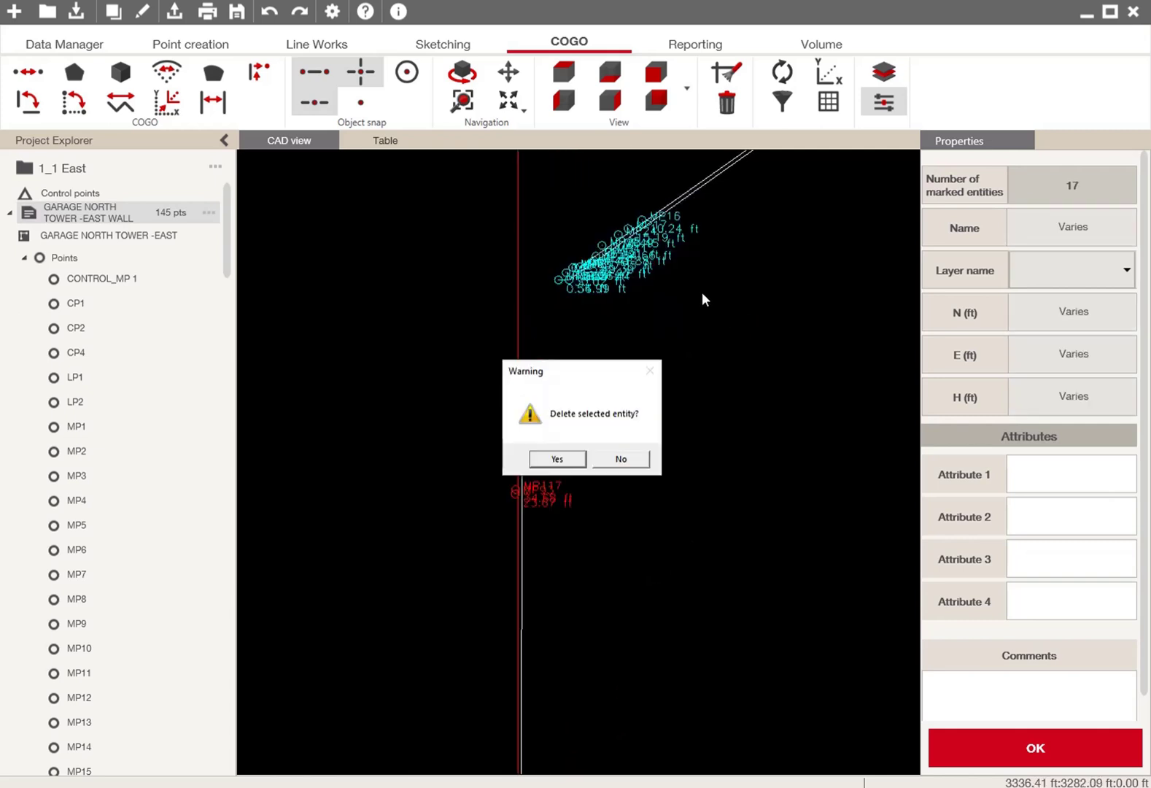
click(566, 462)
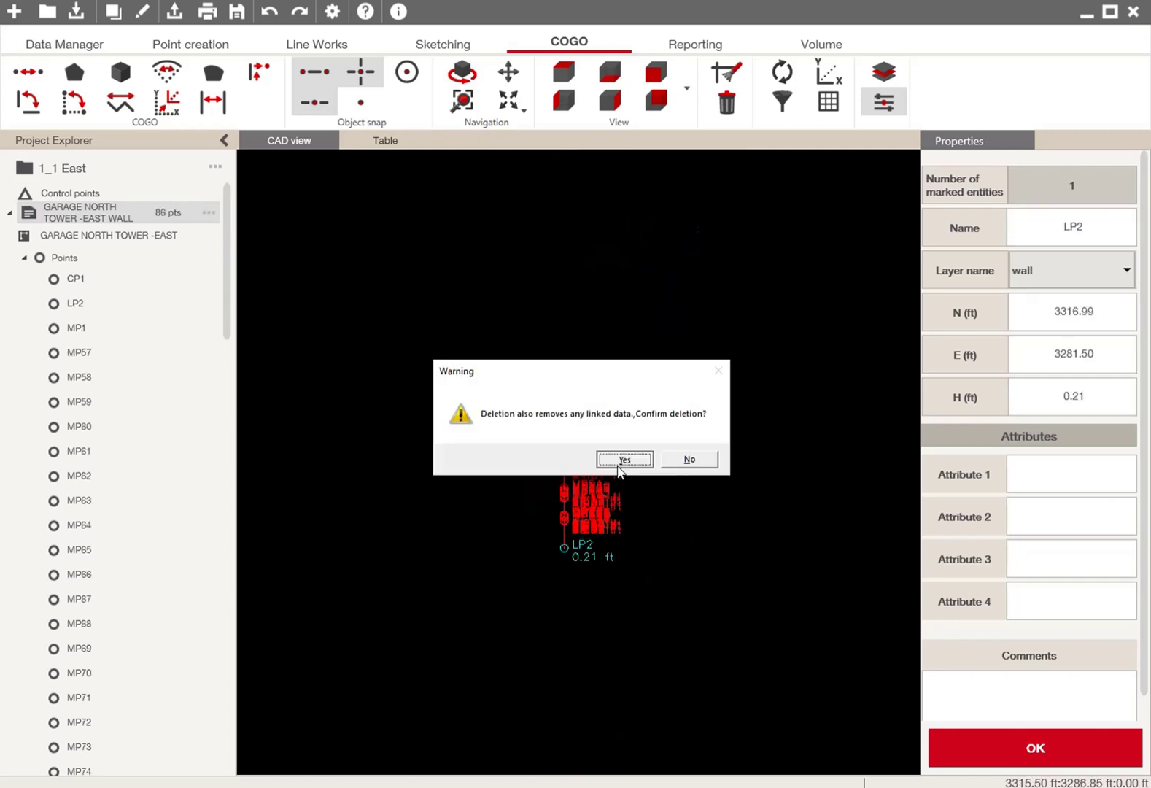
Confirm deleting point LP2 and export the remaining control and layout points comma-separated, in feet and NEH format
click(624, 463)
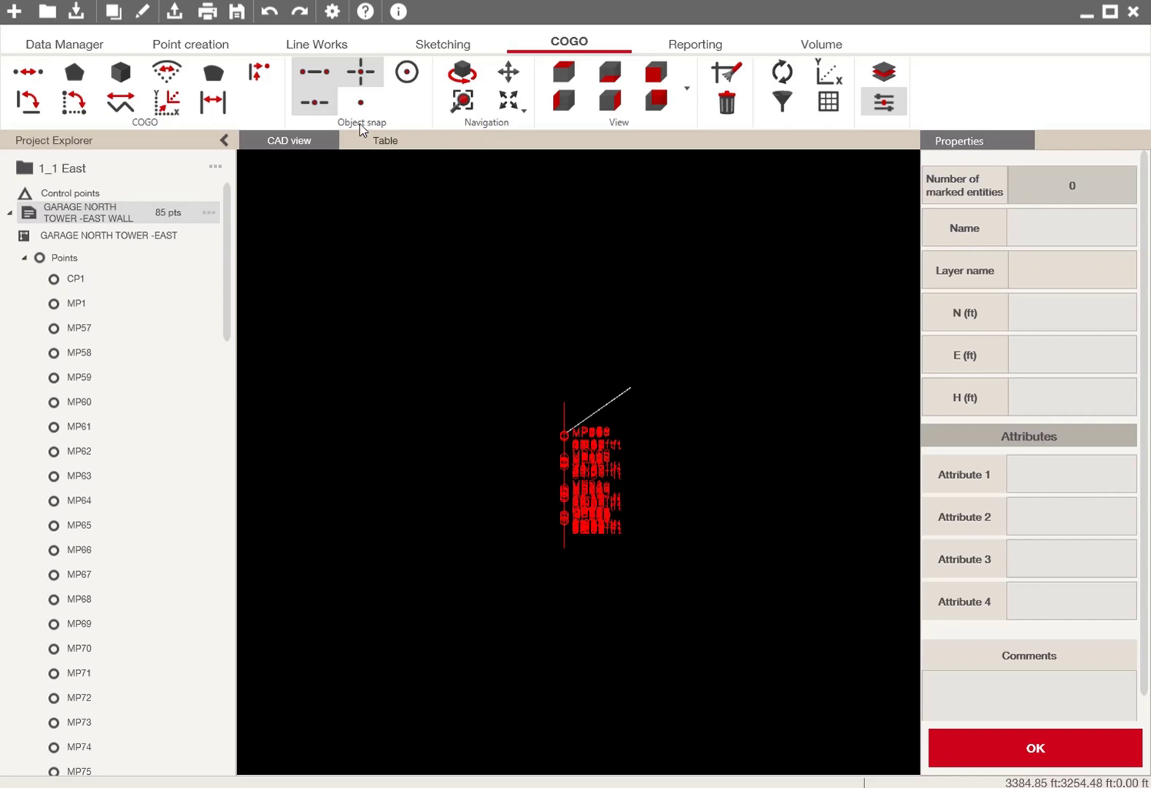
click(182, 17)
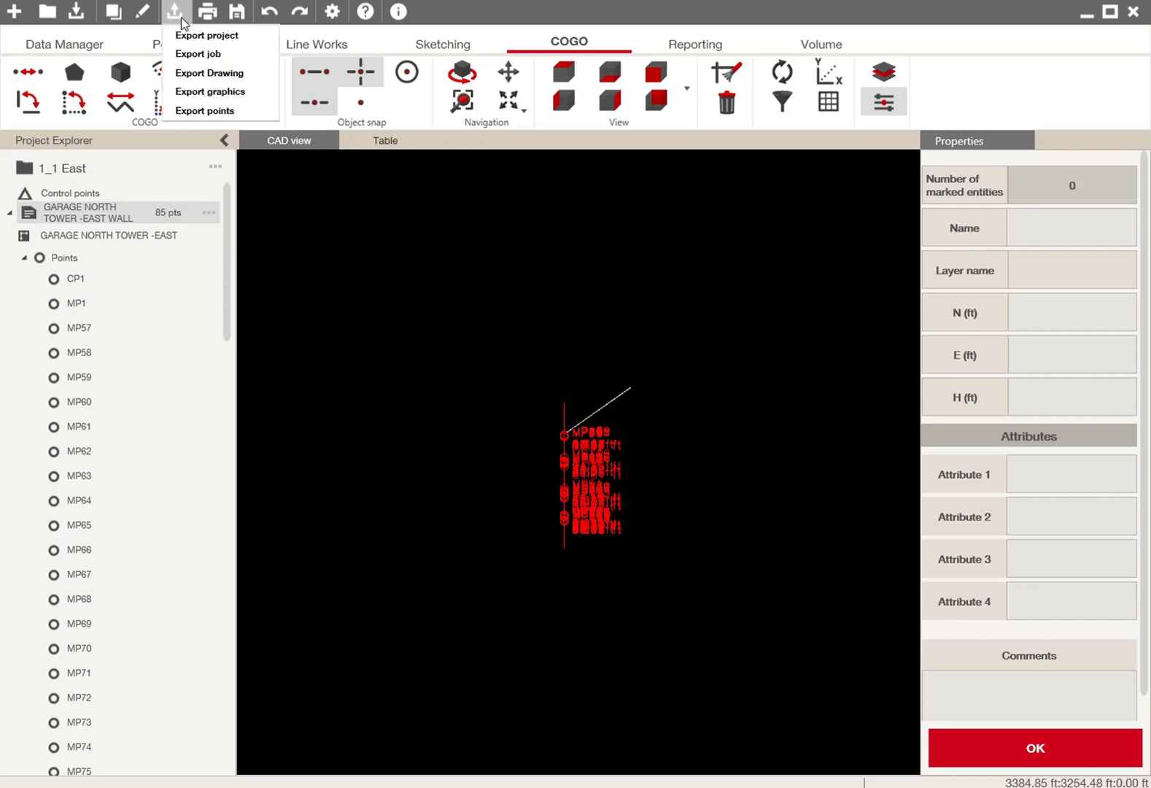
click(205, 110)
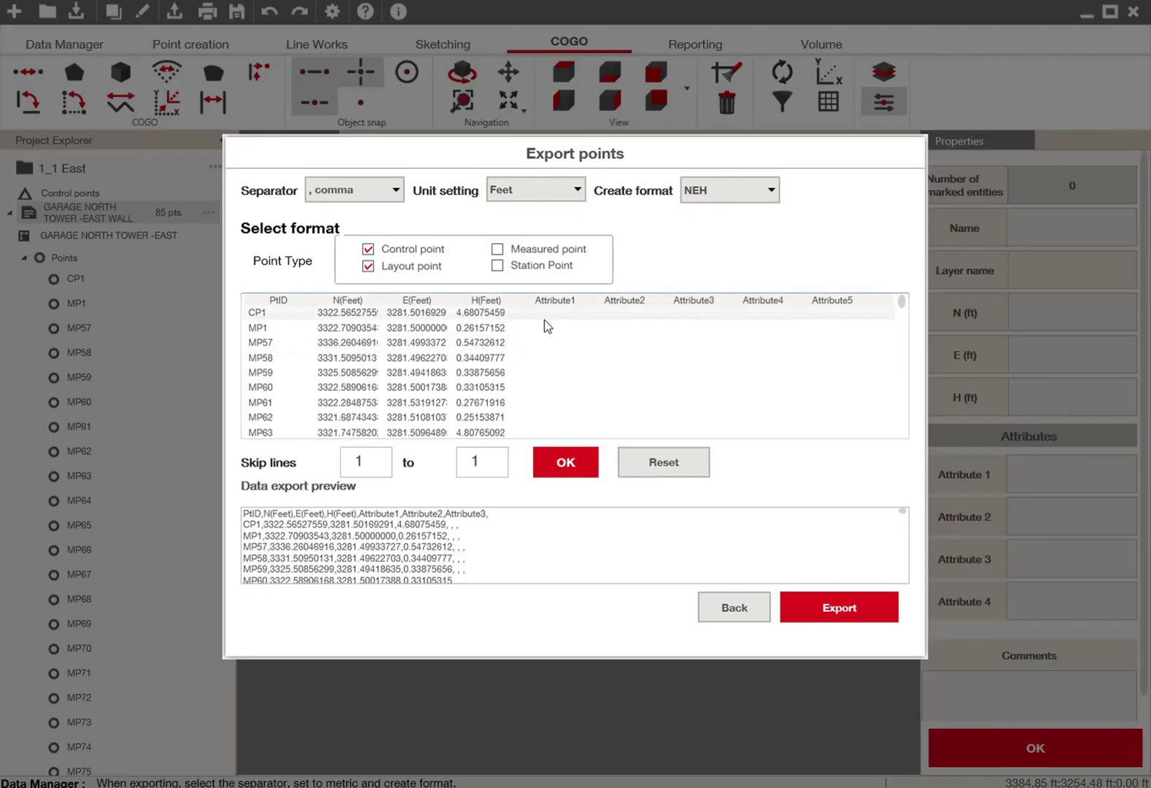
scroll(544, 343, down, 20)
scroll(540, 368, down, 3)
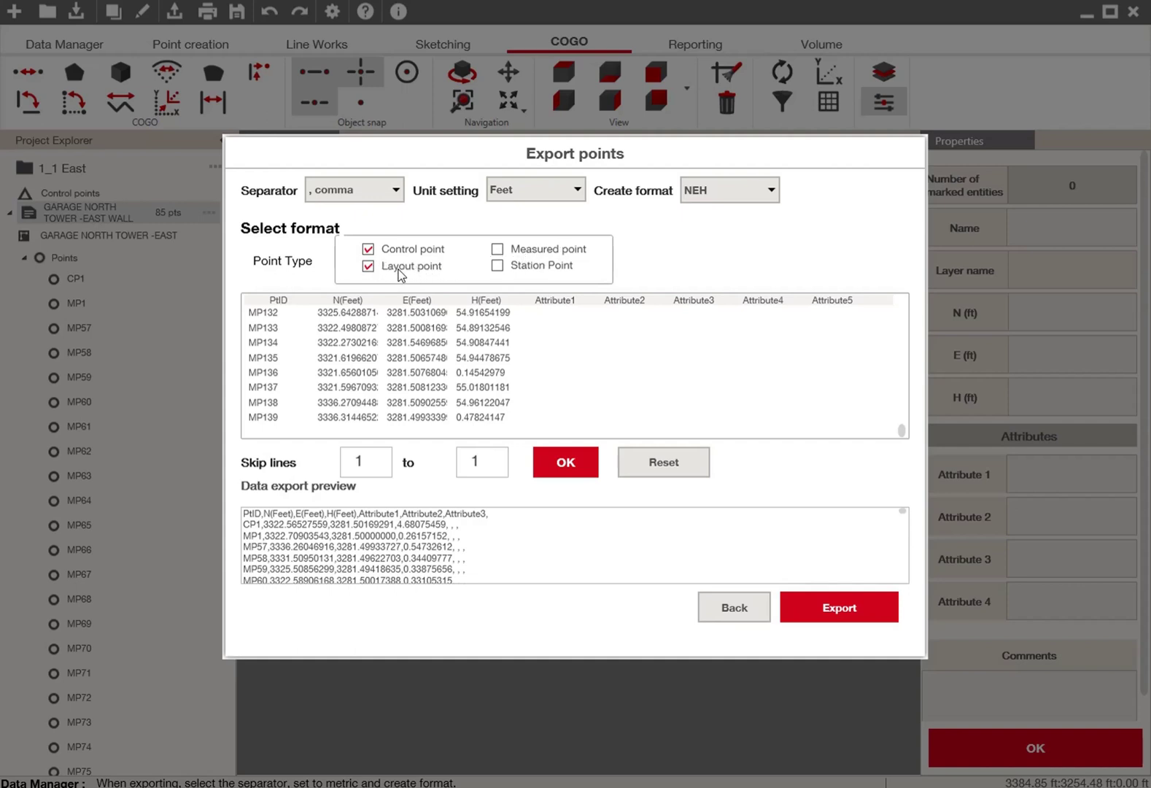
scroll(453, 379, up, 20)
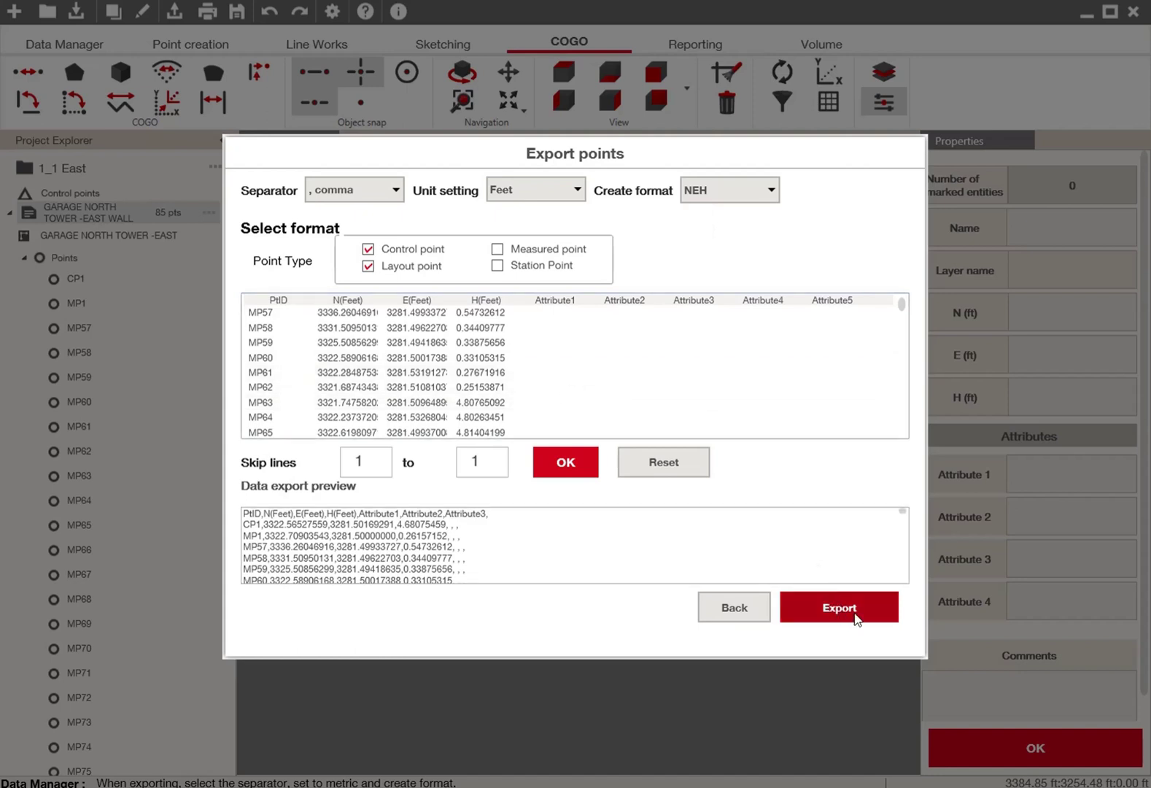
click(839, 608)
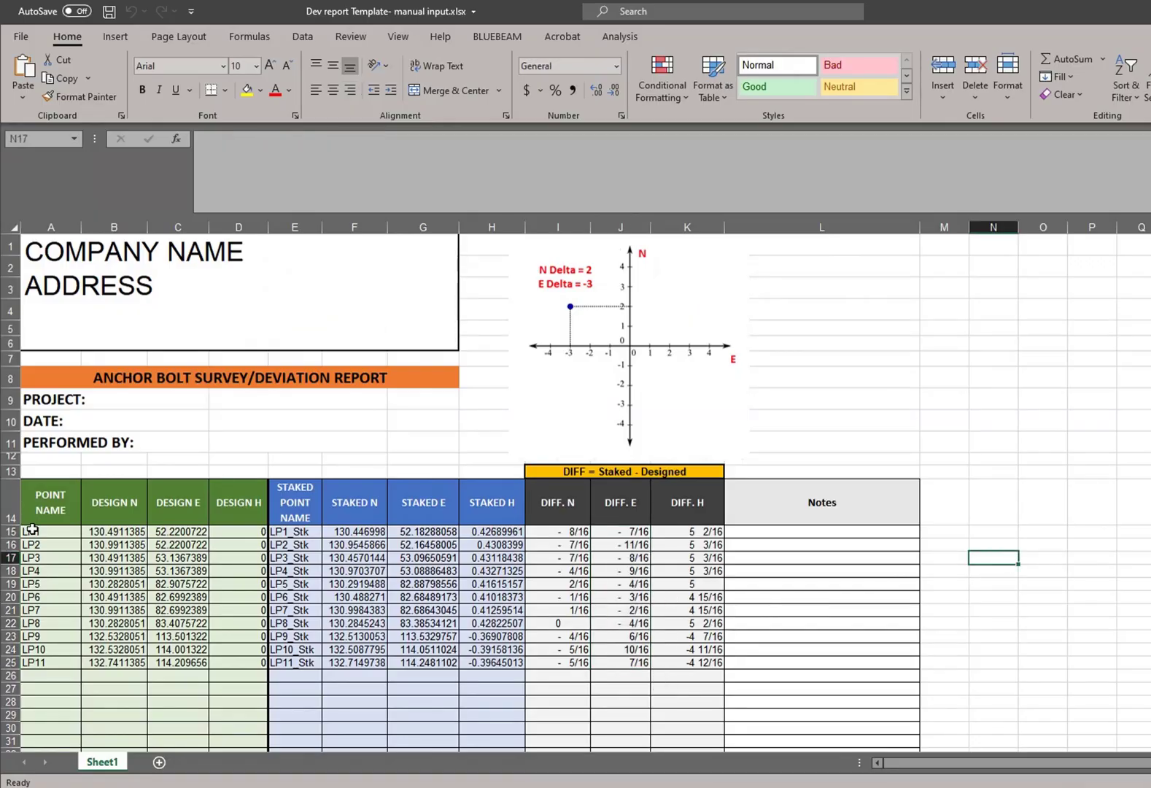
In the Excel deviation report template, clear the sample design and staked data from A15:H25 and check the difference formulas
drag(32, 529, 239, 661)
key(Delete)
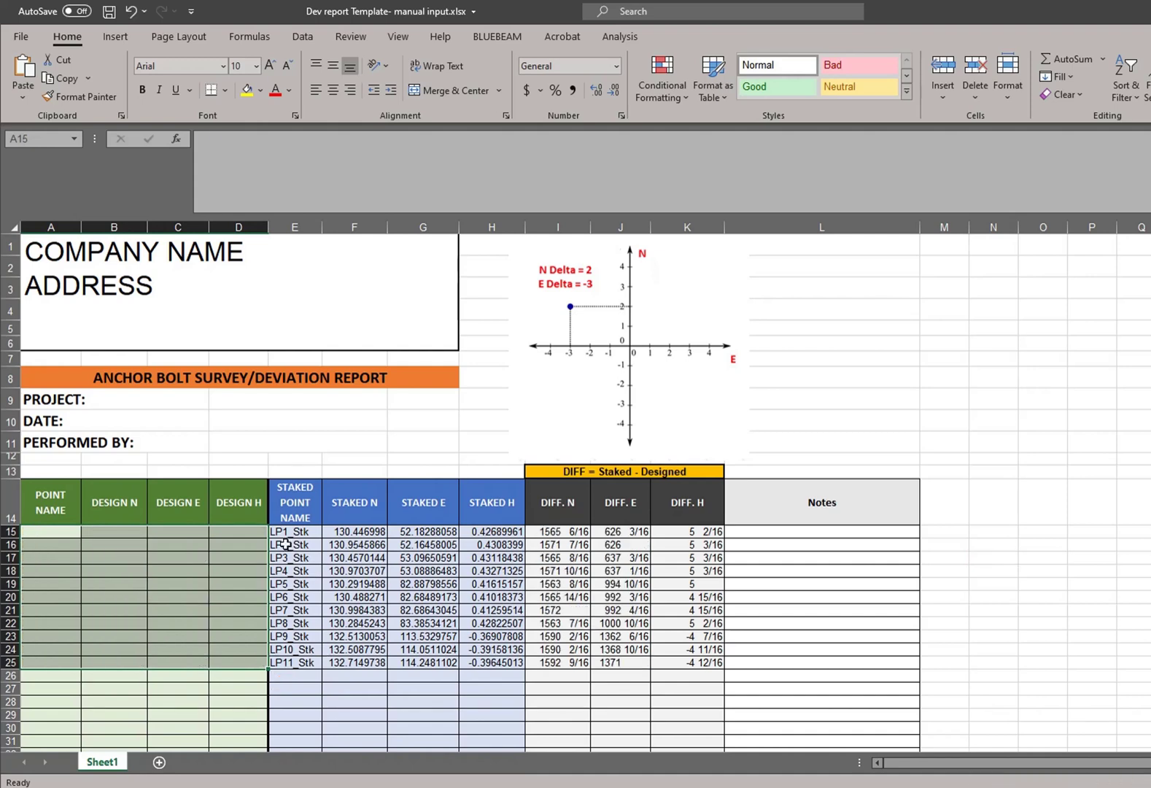
drag(291, 532, 519, 660)
key(Delete)
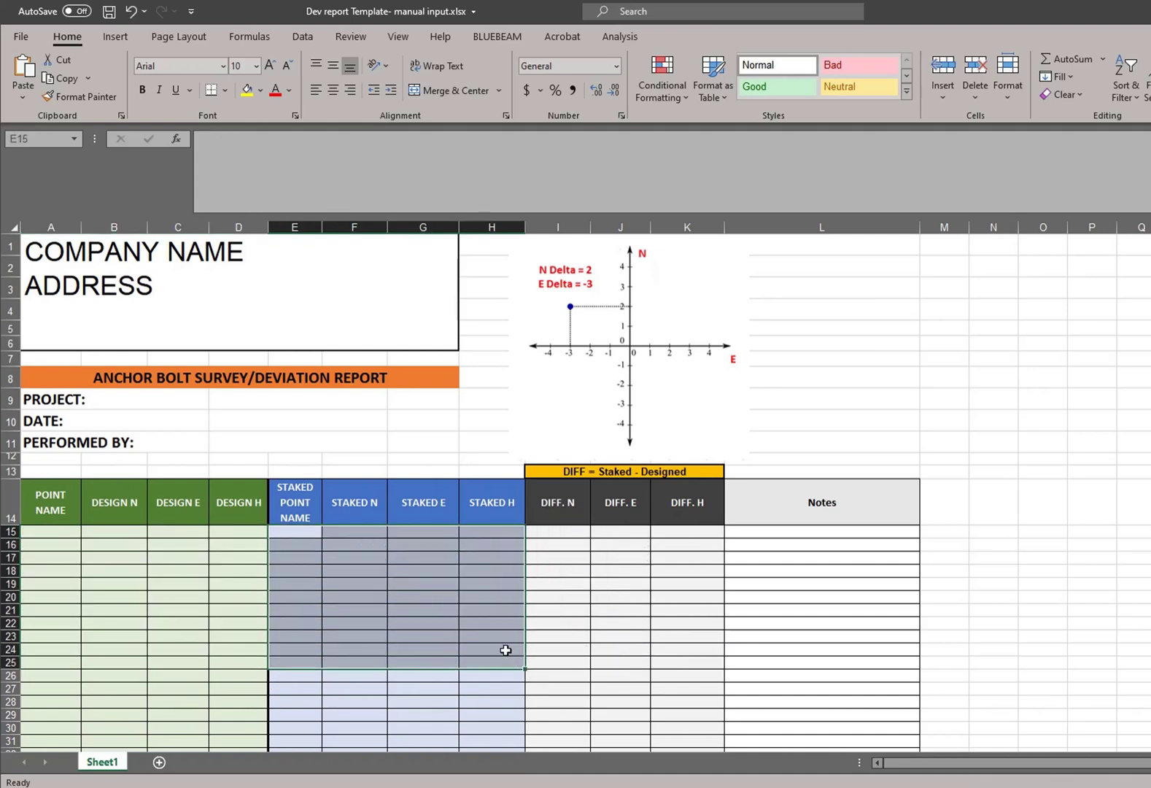
click(568, 544)
click(617, 554)
click(657, 548)
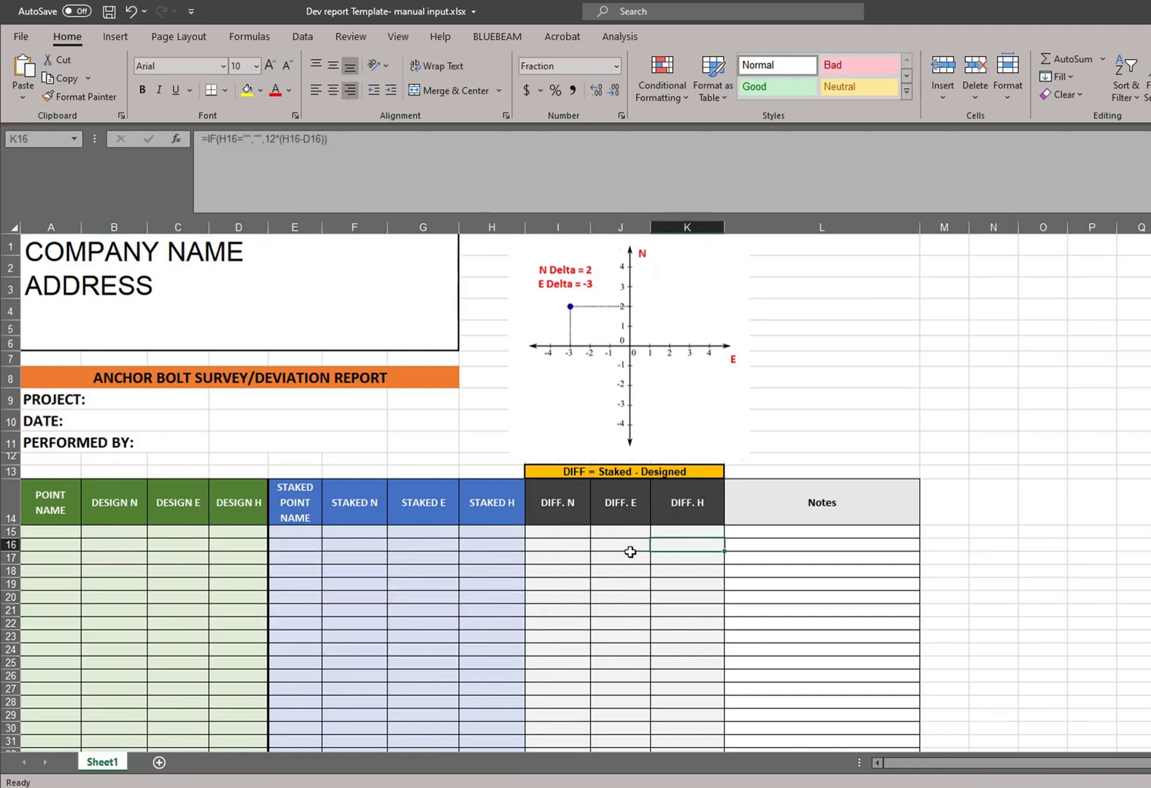
click(630, 552)
click(561, 532)
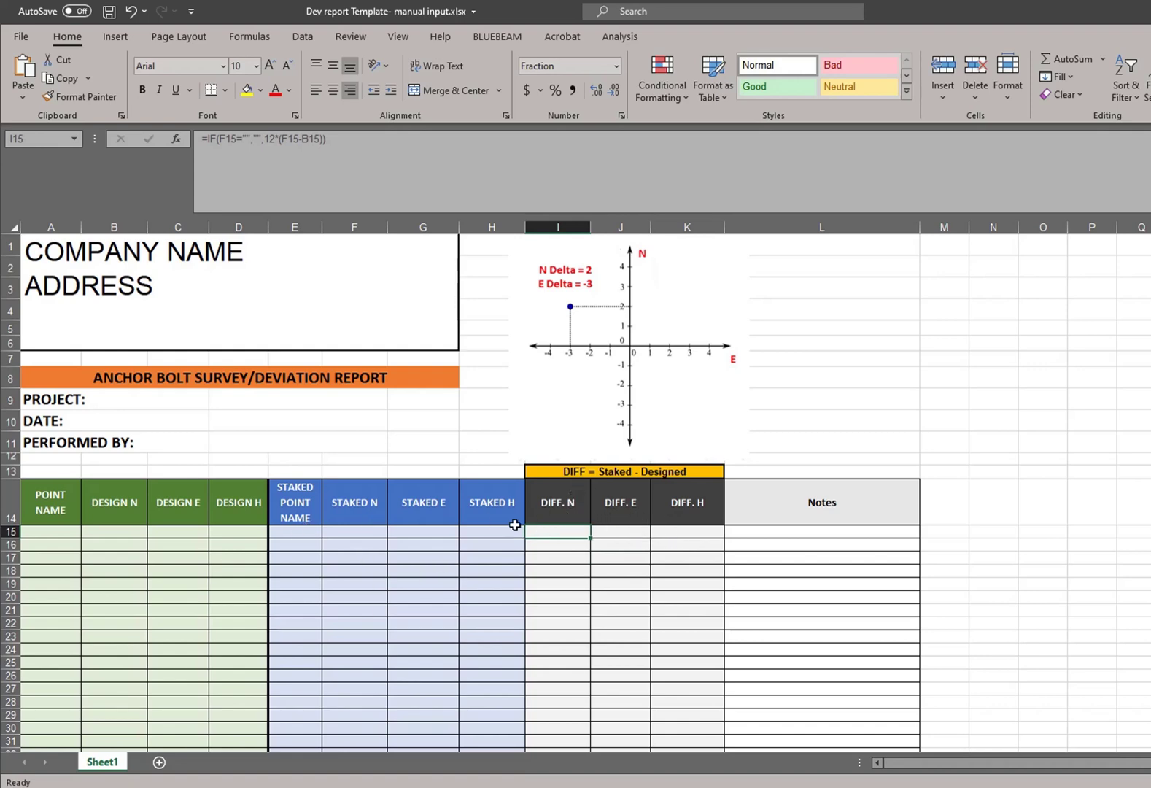
Copy MP1's east coordinate, cell C3, from Realigned south points.csv
key(alt+Tab)
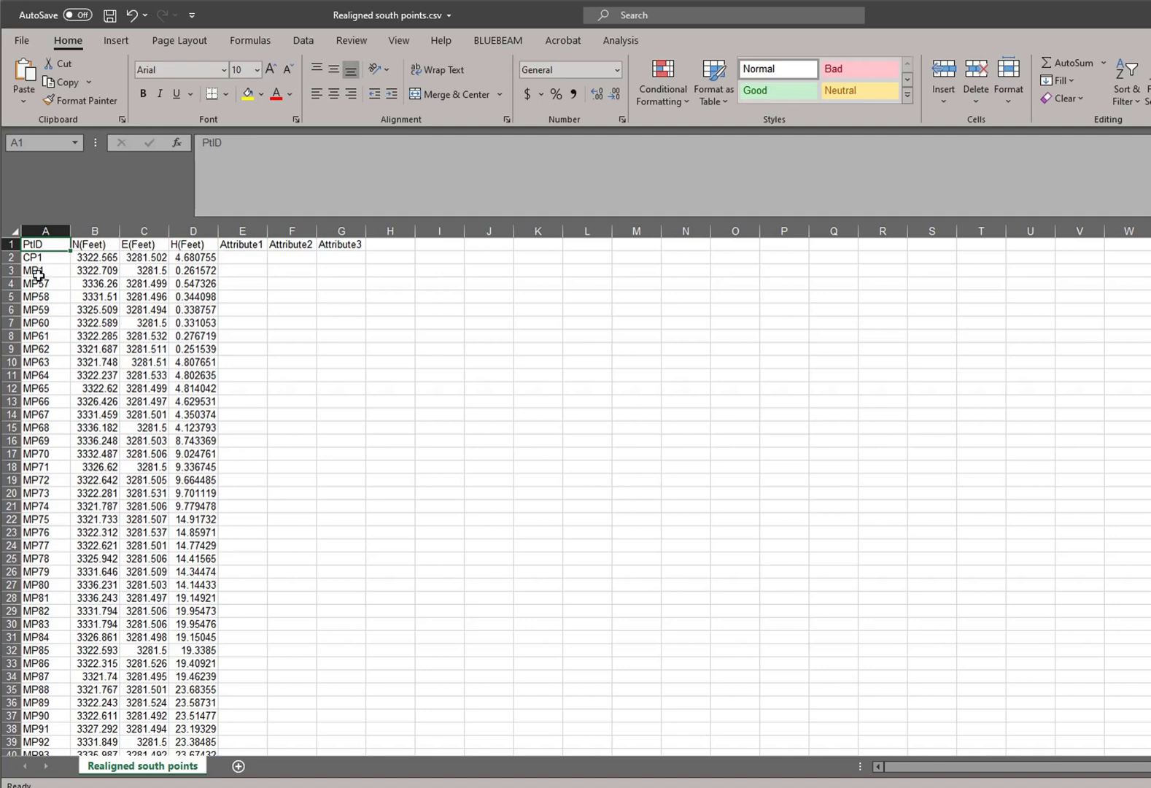
click(146, 270)
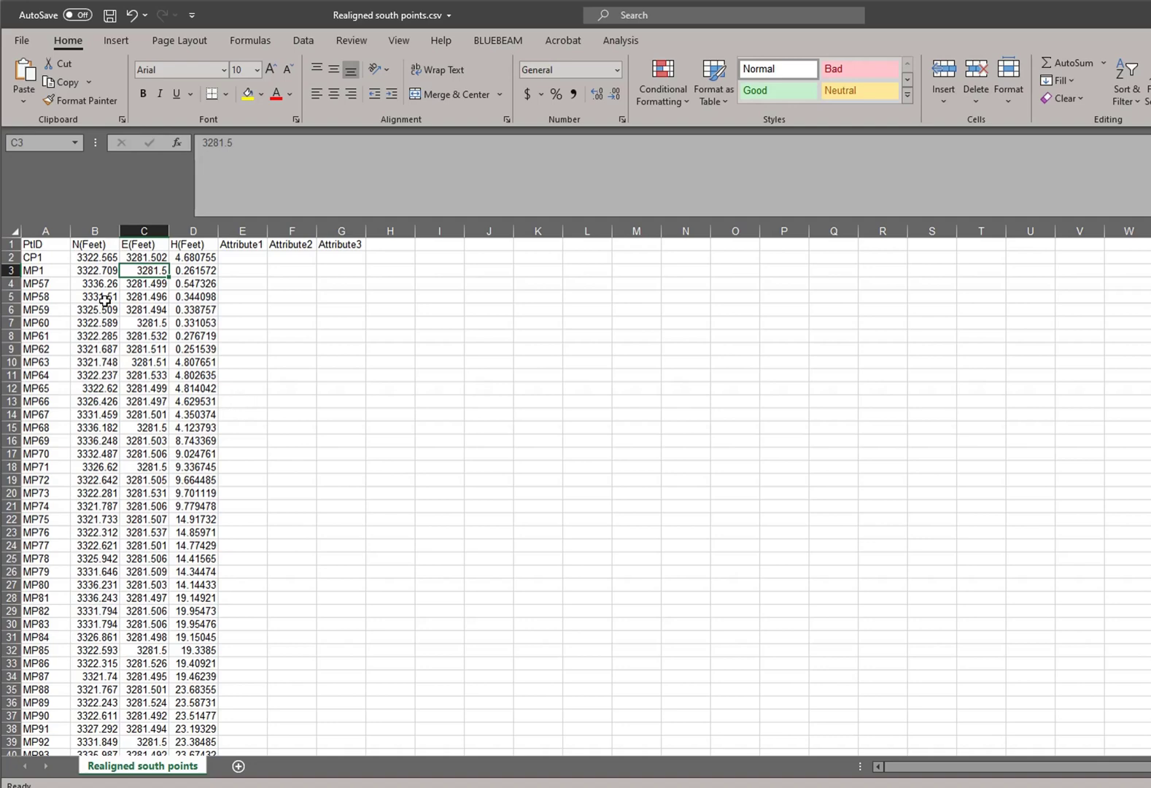
scroll(104, 301, down, 6)
scroll(95, 284, up, 6)
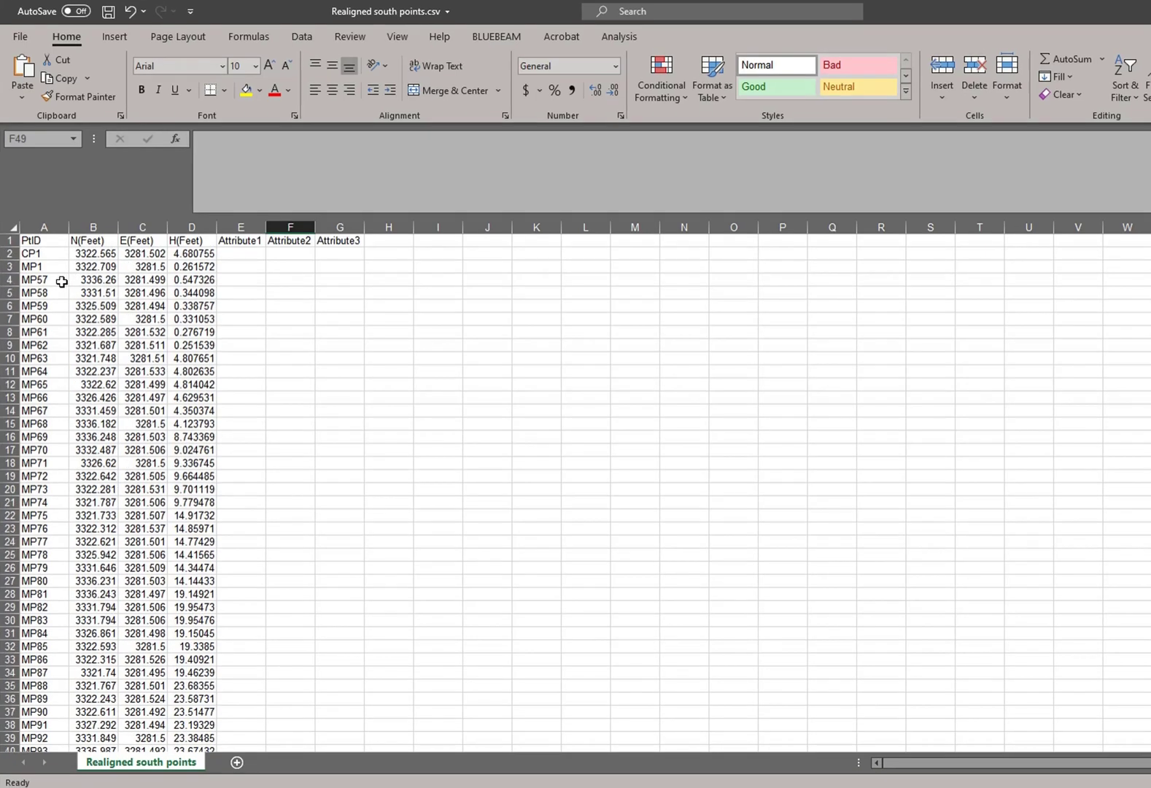
click(39, 271)
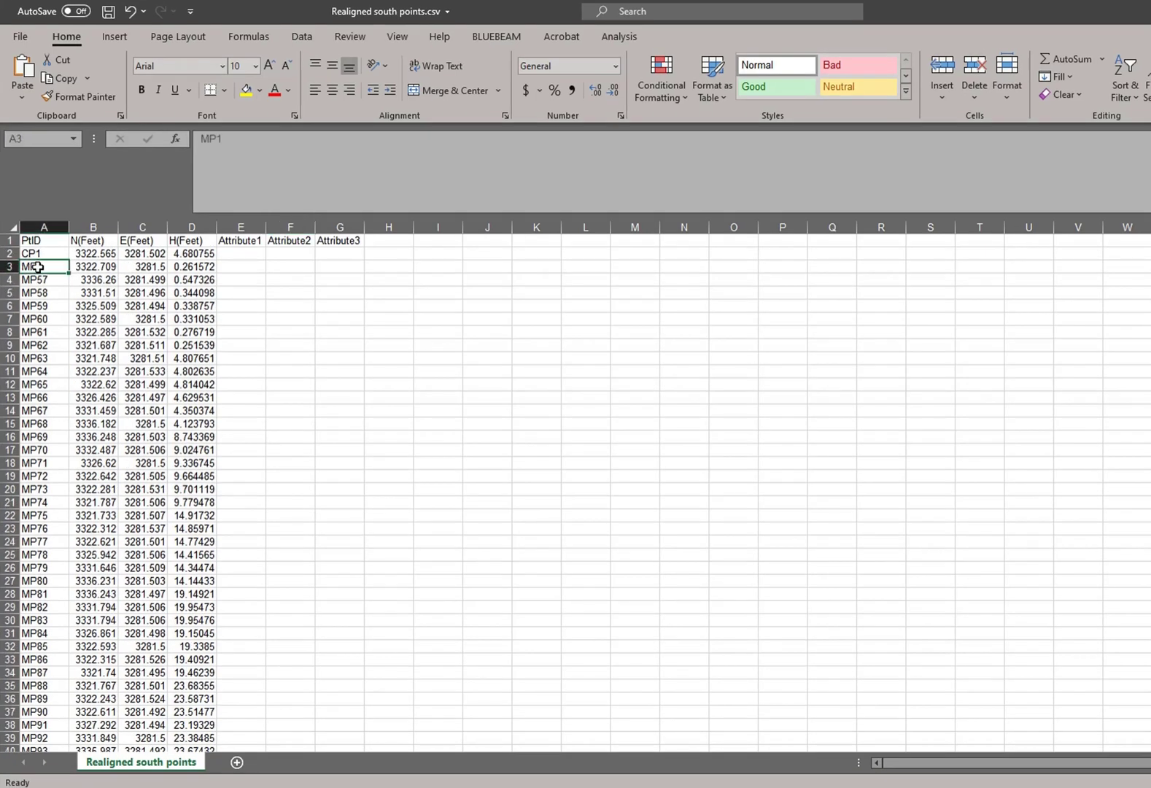
click(151, 267)
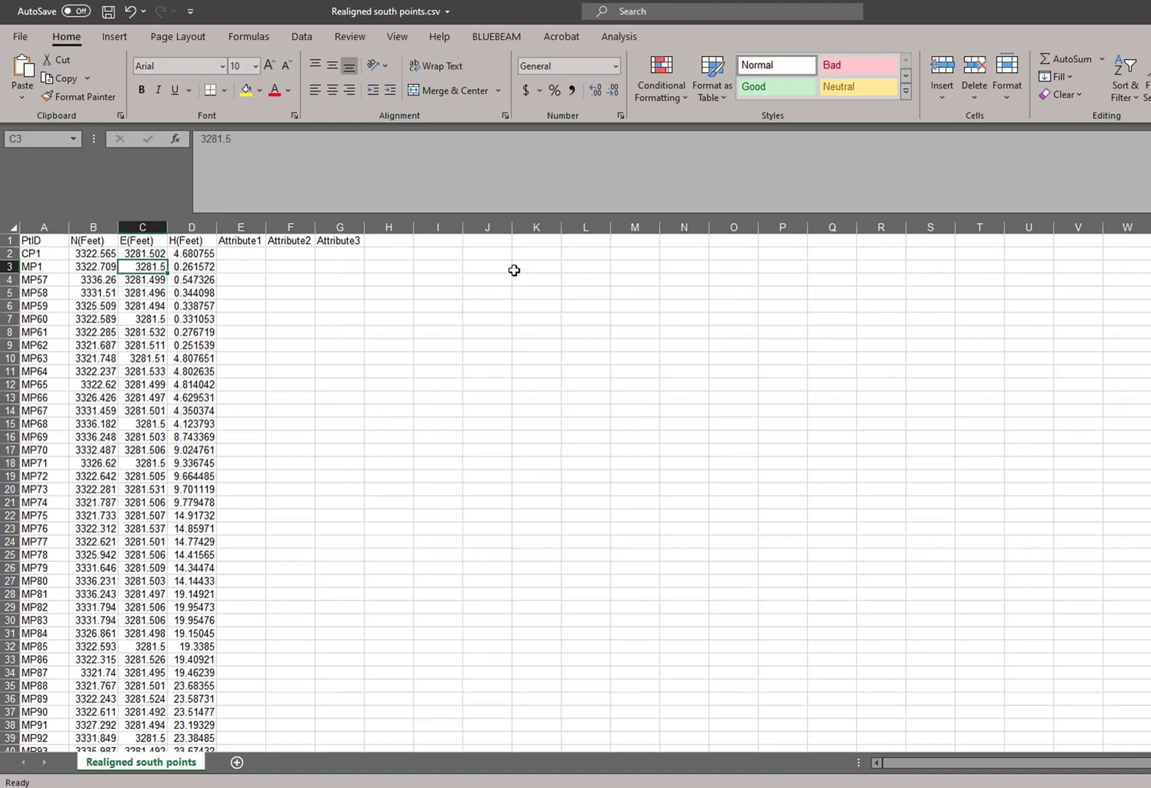
key(ctrl+c)
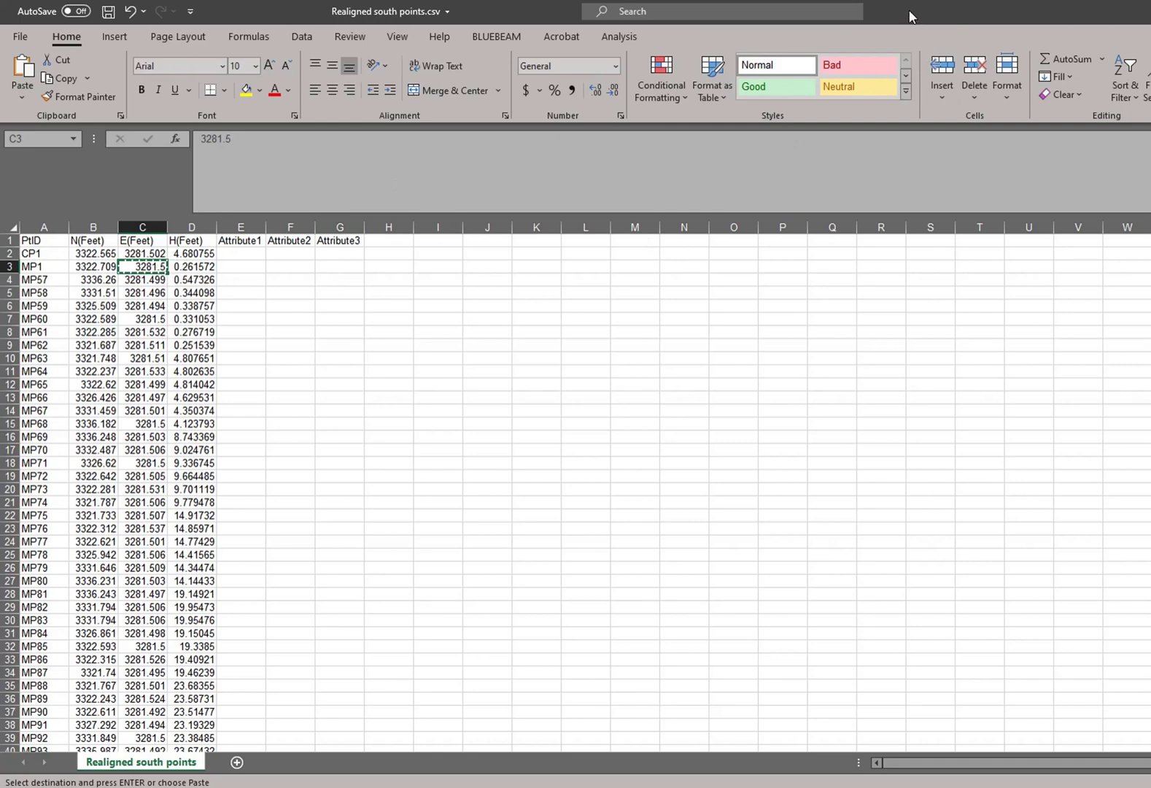
Paste the copied east coordinate as a value into C15, the first DESIGN E cell of the report template
key(alt+Tab)
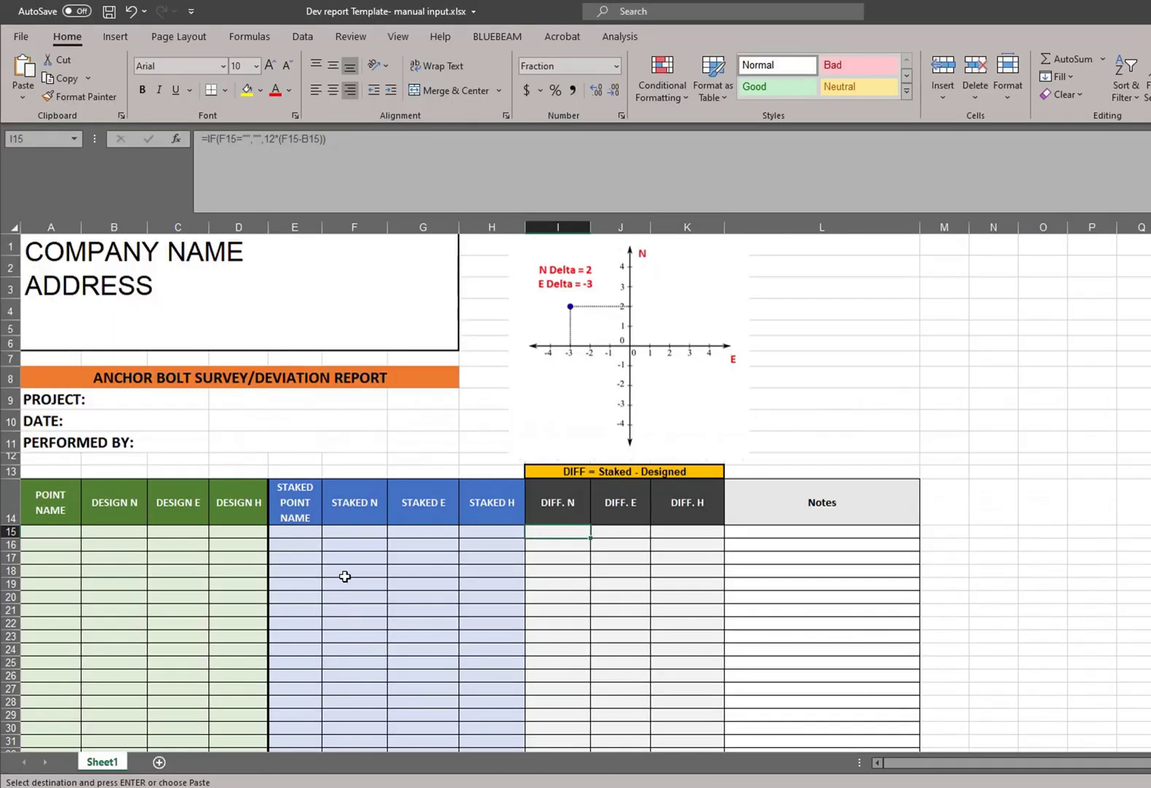
click(154, 530)
click(346, 165)
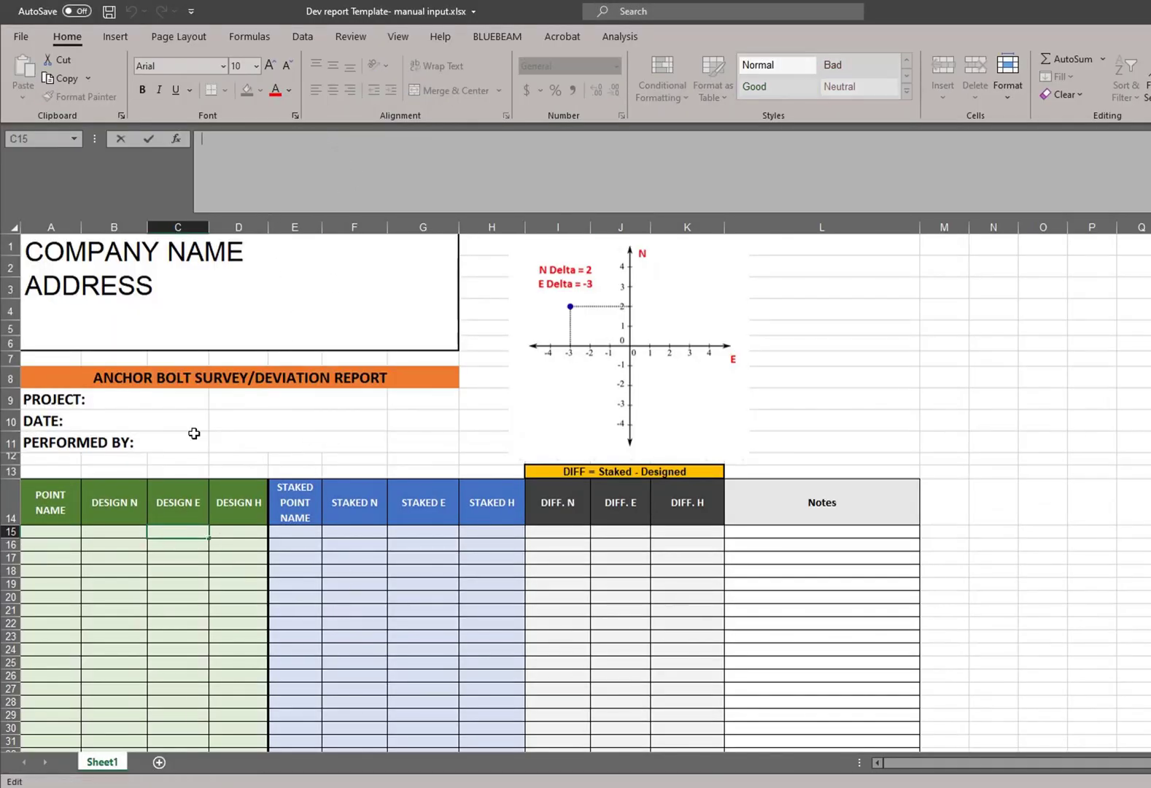
key(Escape)
key(ctrl+v)
click(239, 552)
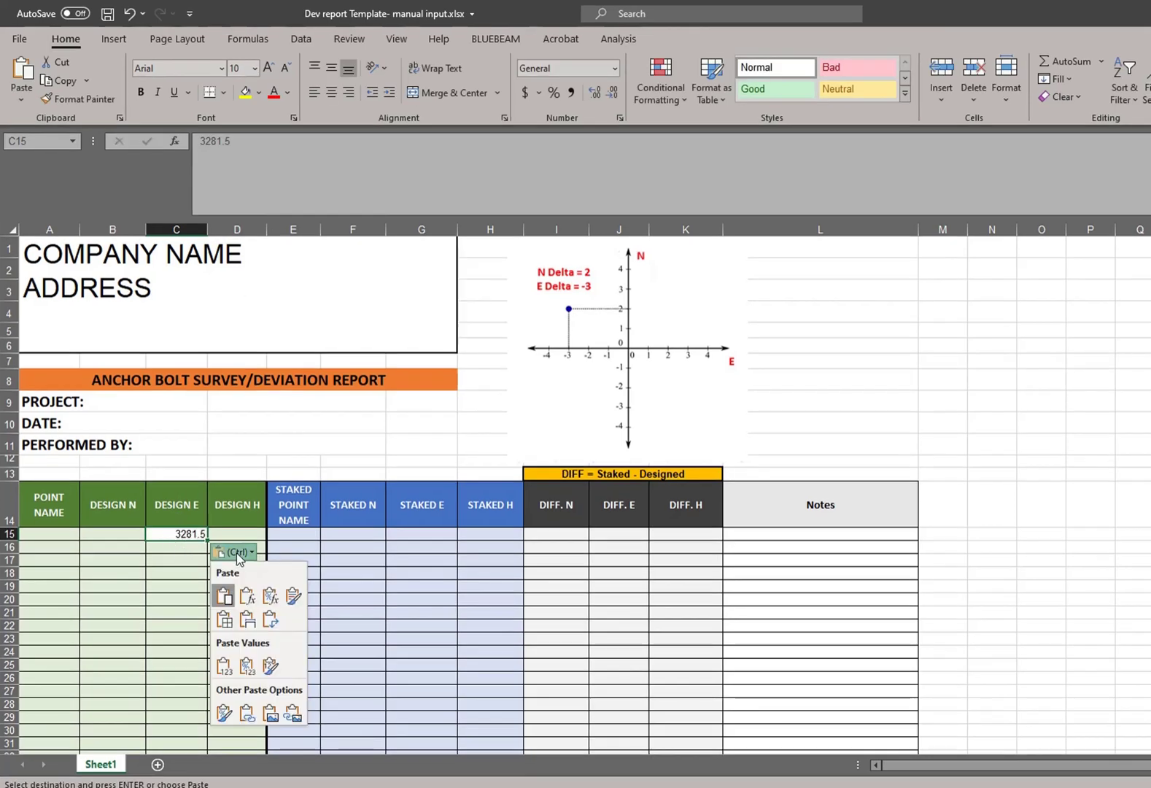
click(224, 666)
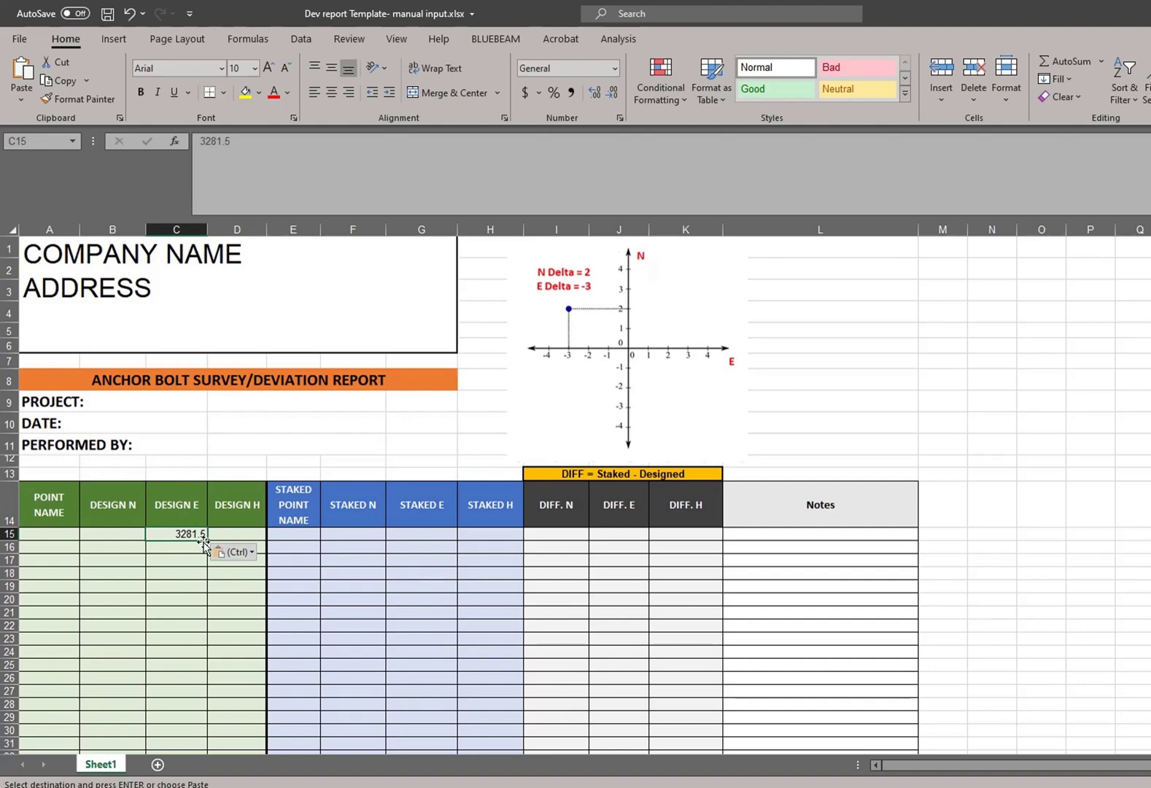
Fill the 3281.5 design east value down the DESIGN E column from C15 to C52
drag(203, 541, 288, 729)
scroll(259, 532, down, 3)
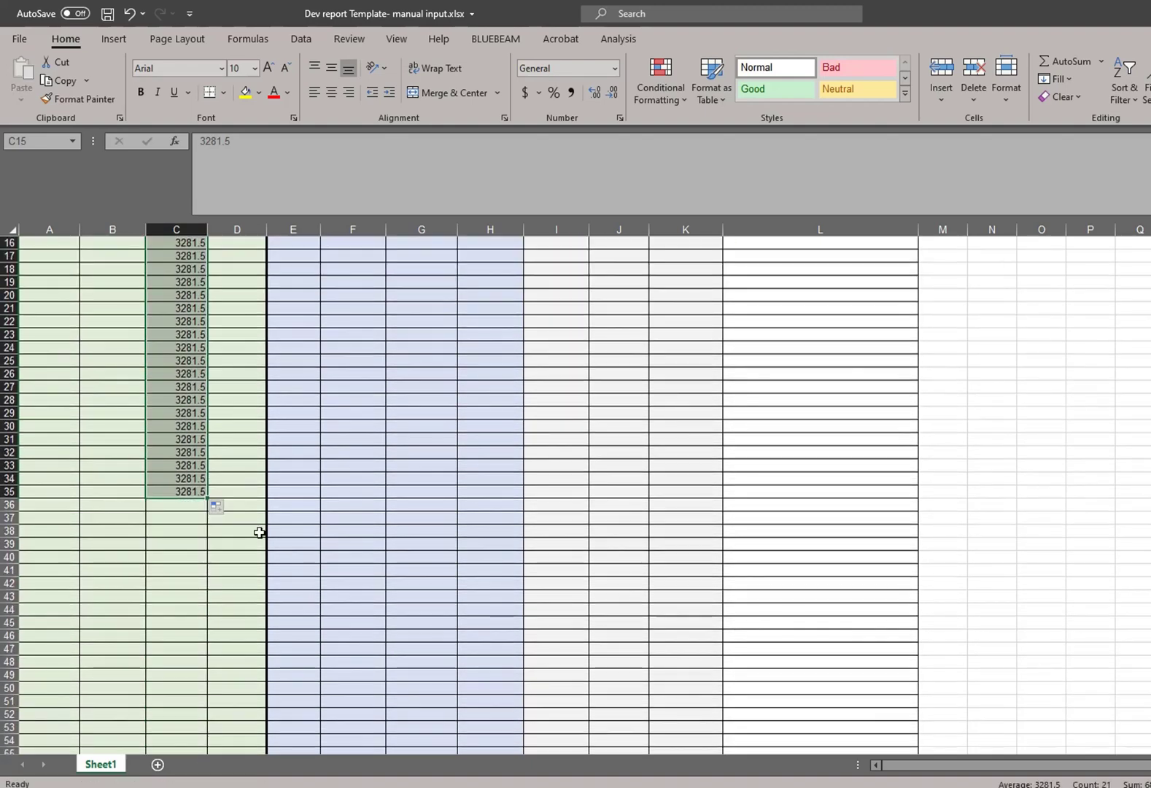
drag(206, 497, 213, 719)
scroll(387, 574, up, 4)
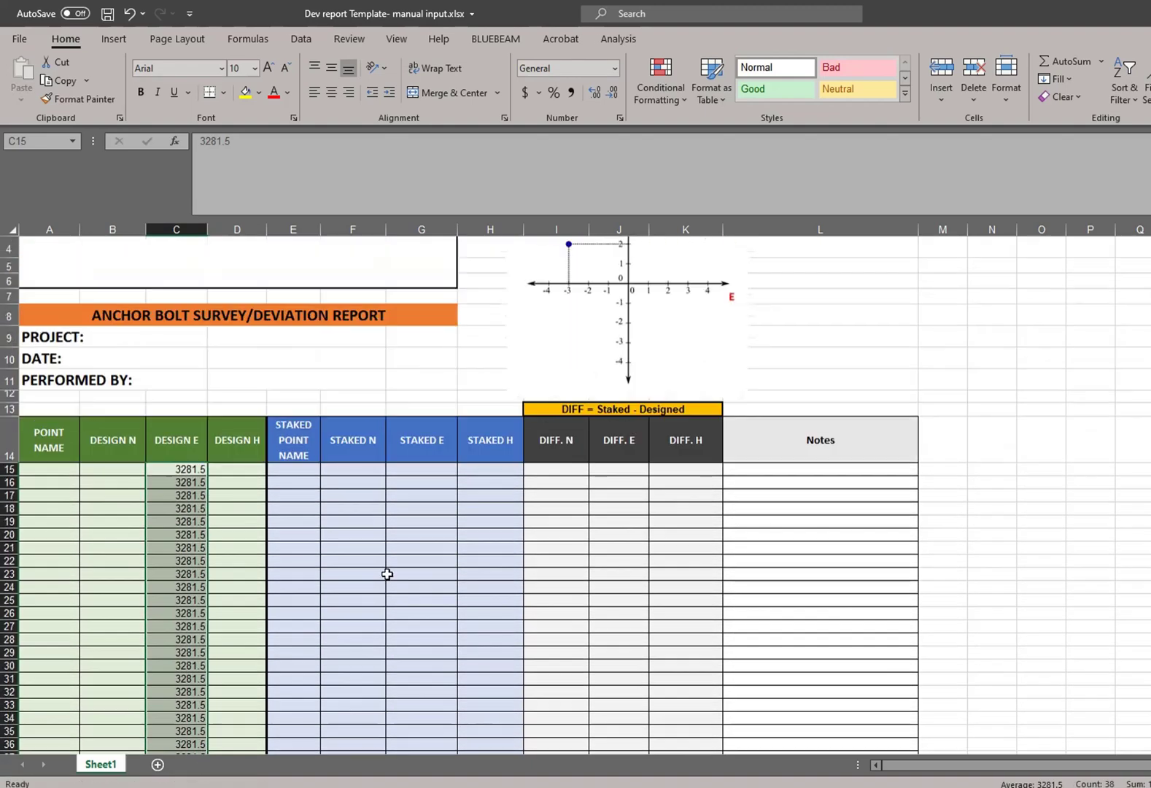
scroll(387, 574, up, 1)
Set G15 as the destination in the report and copy the east coordinates of MP57 to MP139, C4:C86, from Realigned south points.csv
click(419, 560)
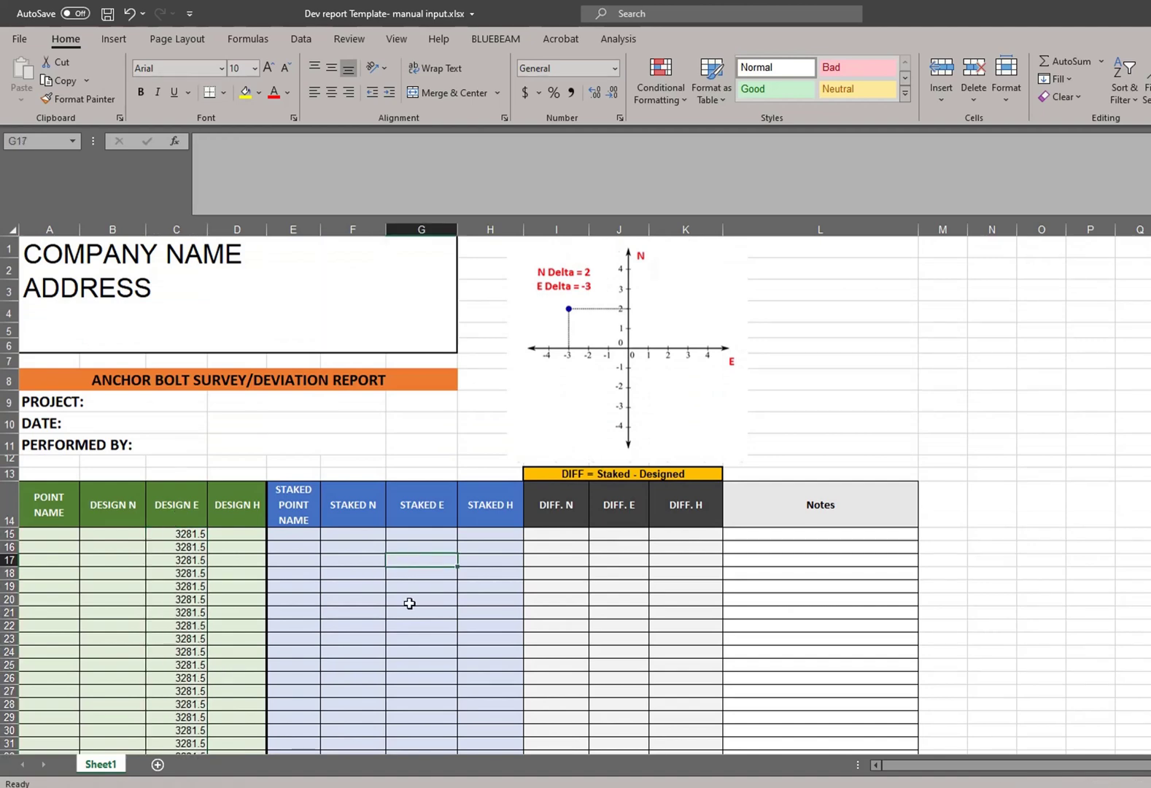
click(435, 533)
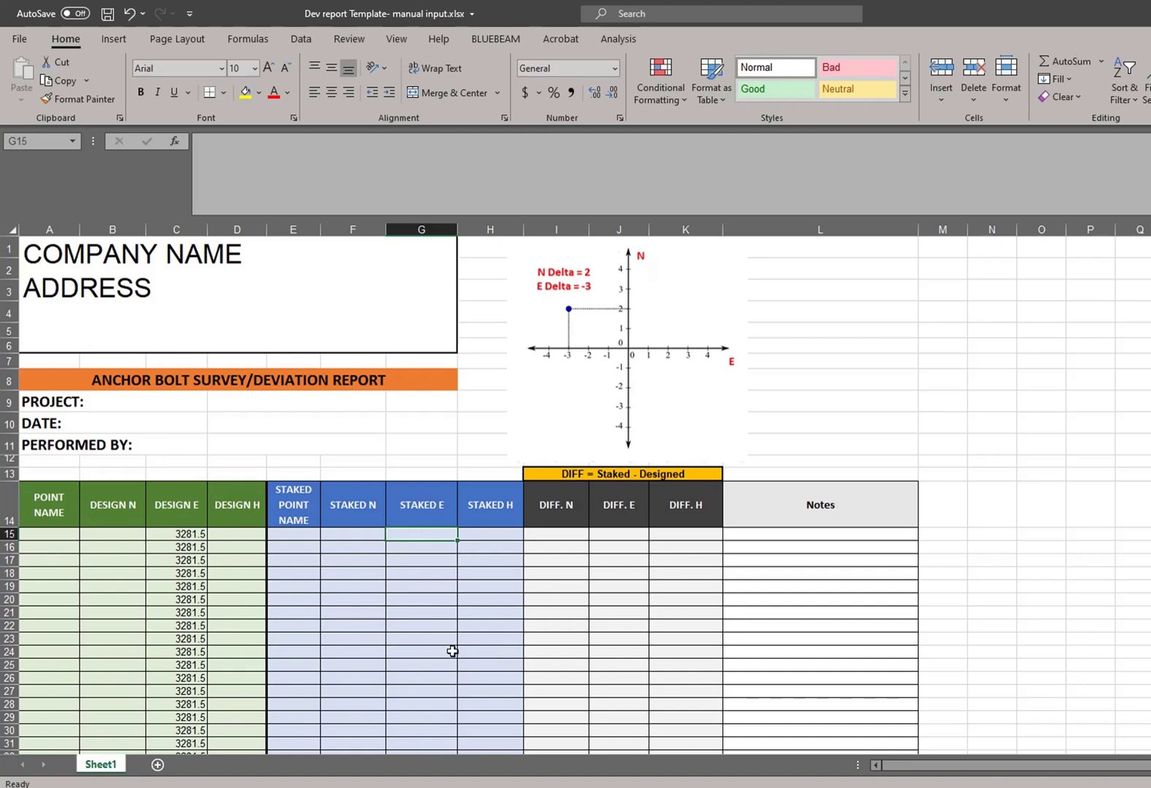
key(alt+Tab)
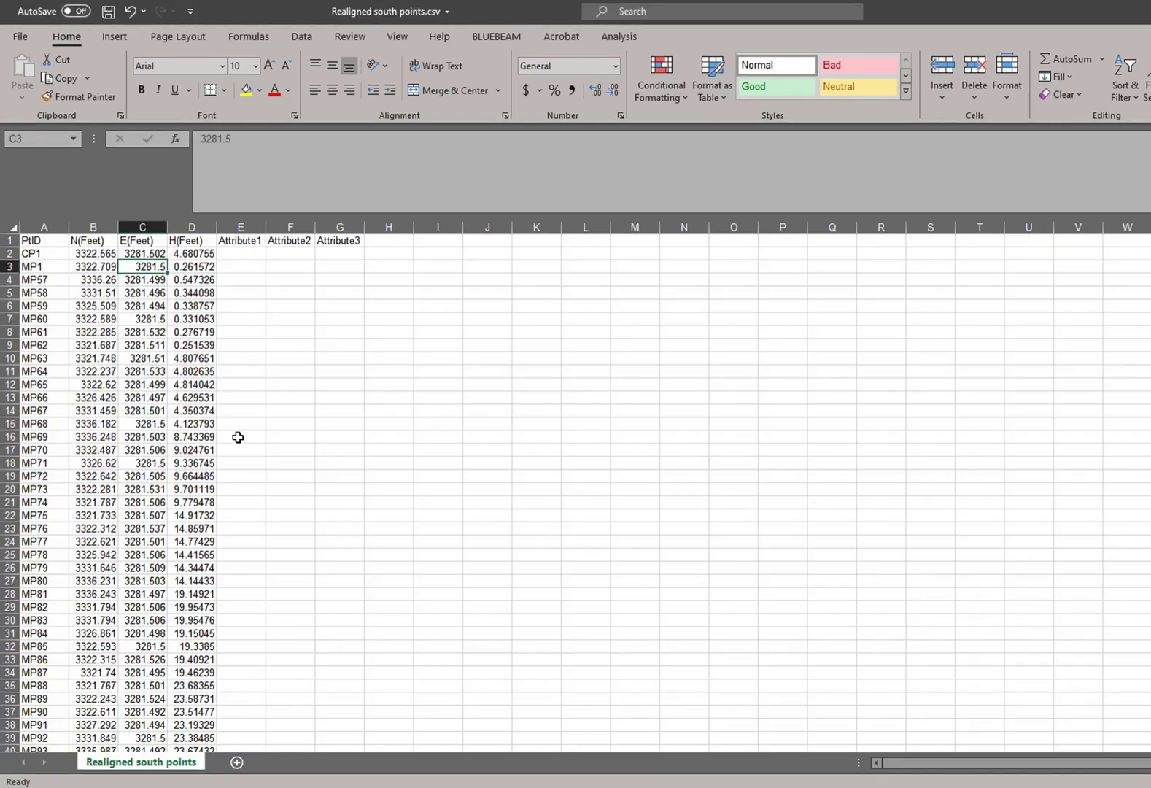
click(193, 283)
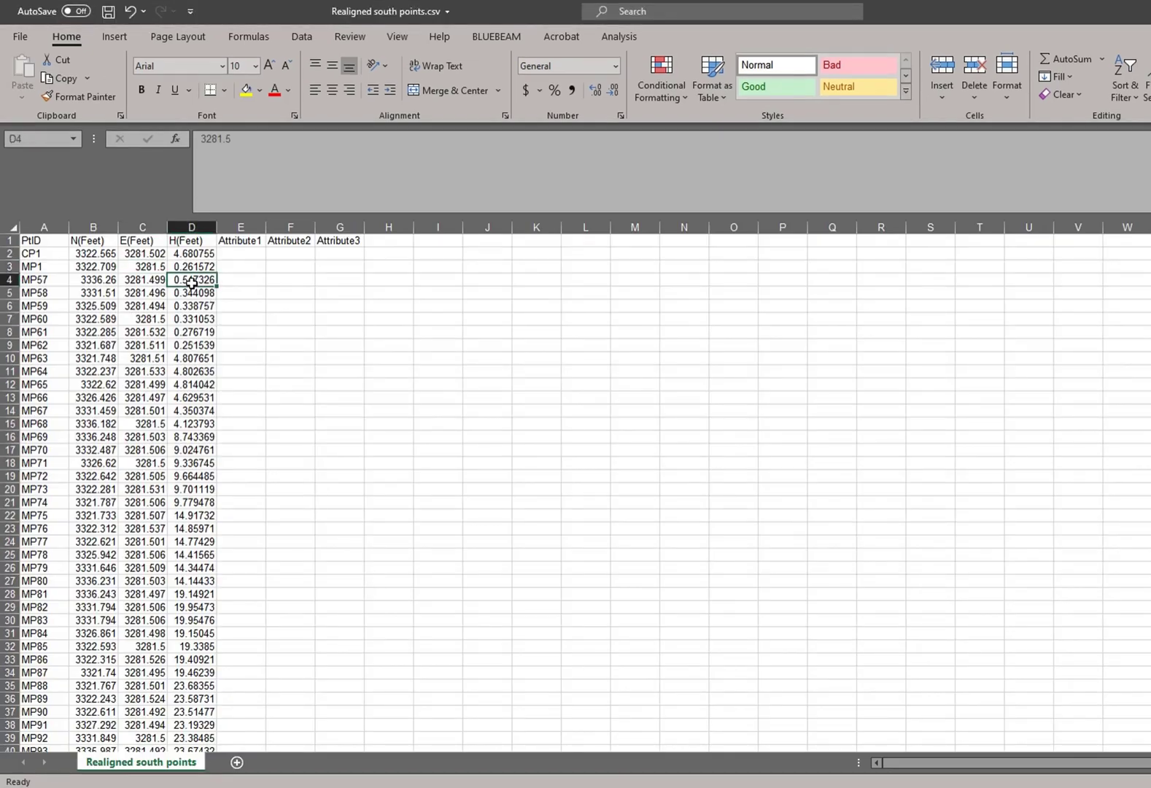
click(139, 281)
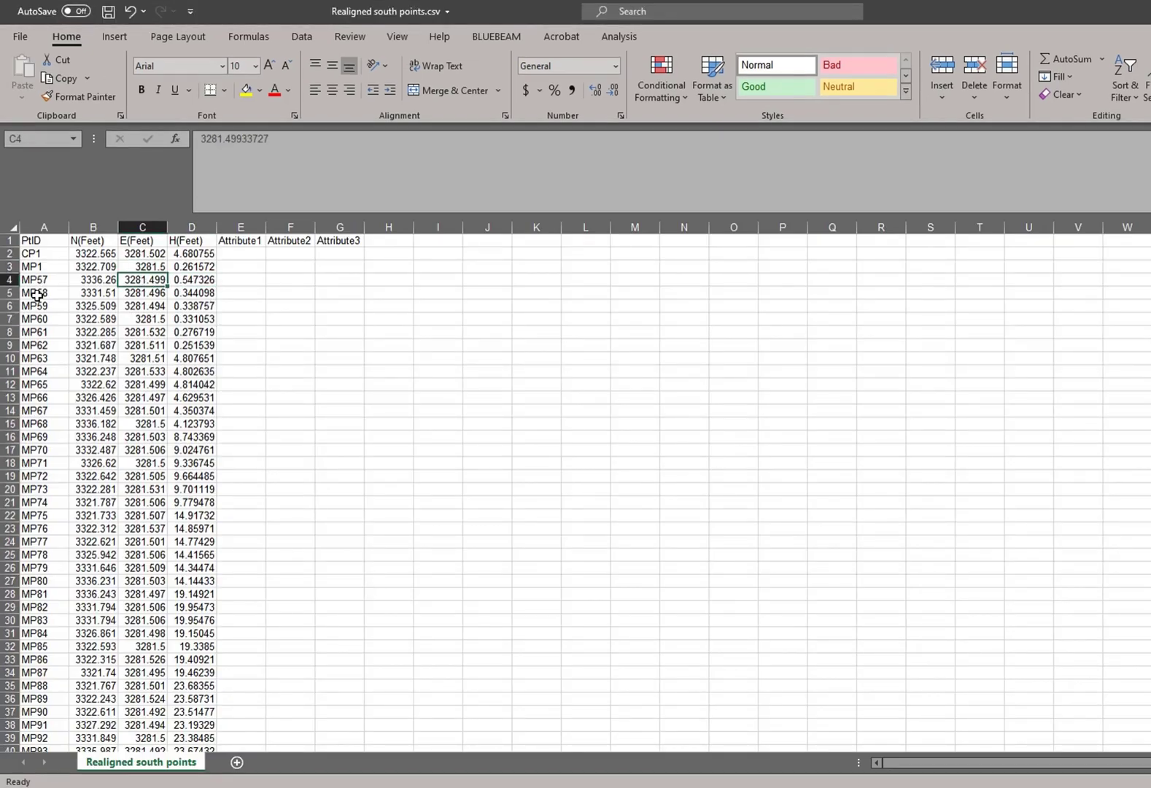
scroll(143, 321, down, 20)
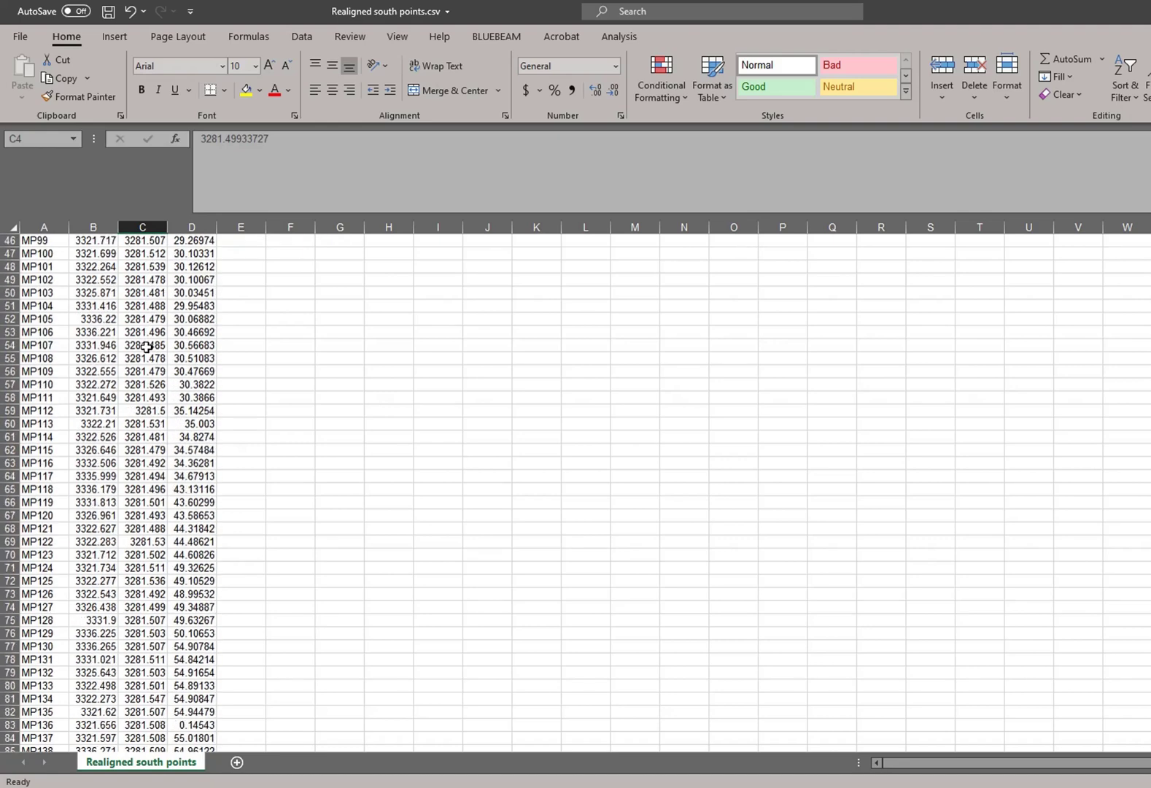
shift+click(150, 488)
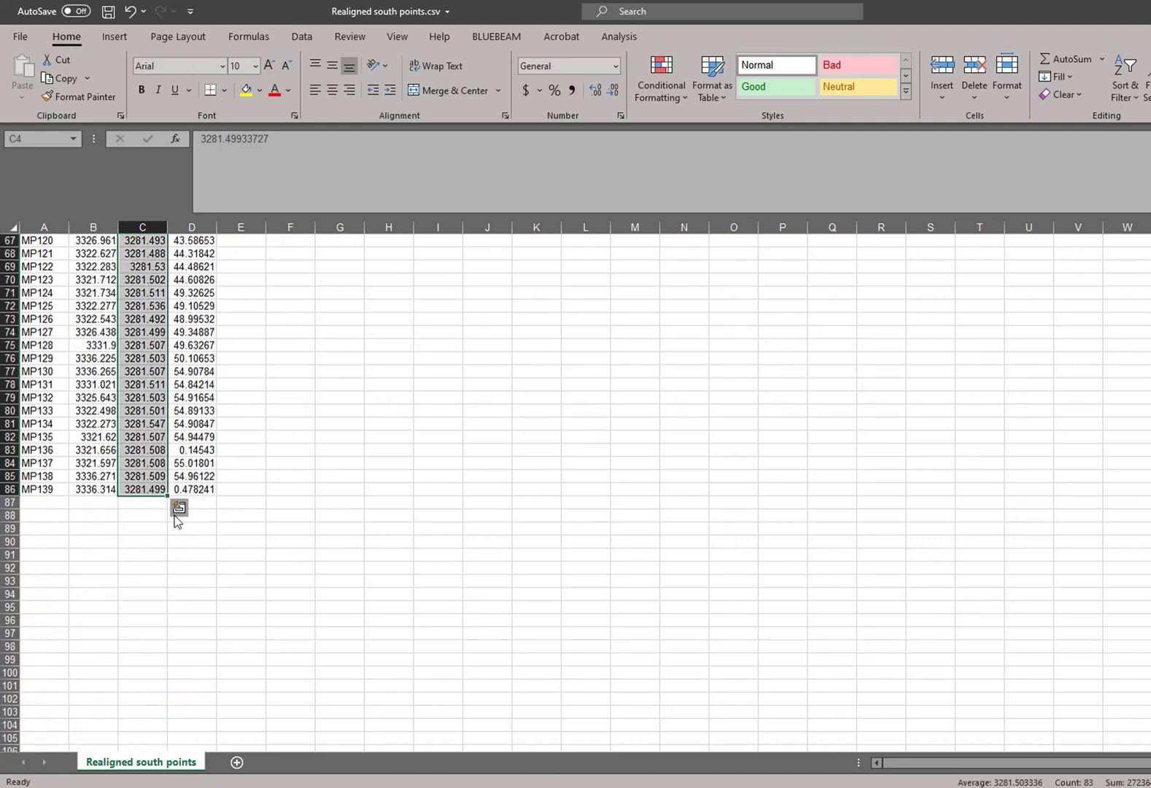
key(ctrl+c)
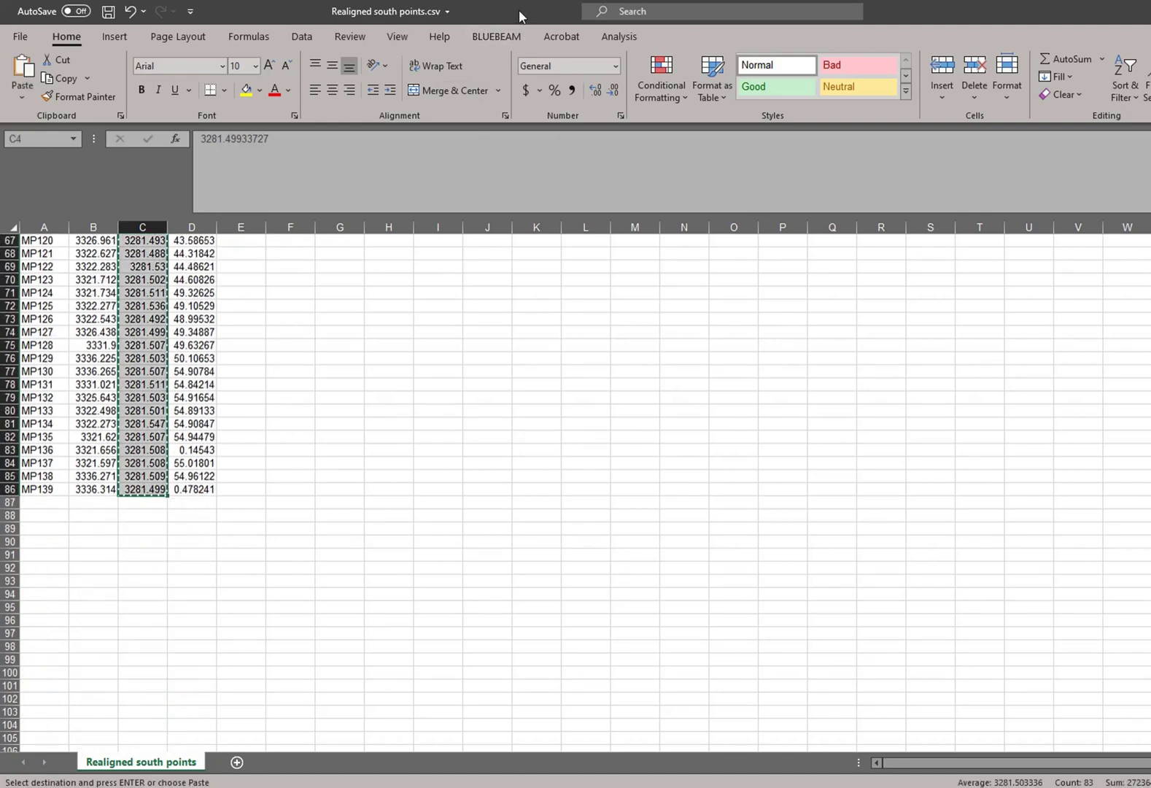
Paste the copied east coordinates as values into the report's STAKED E column starting at G15
key(alt+Tab)
key(ctrl+v)
click(486, 745)
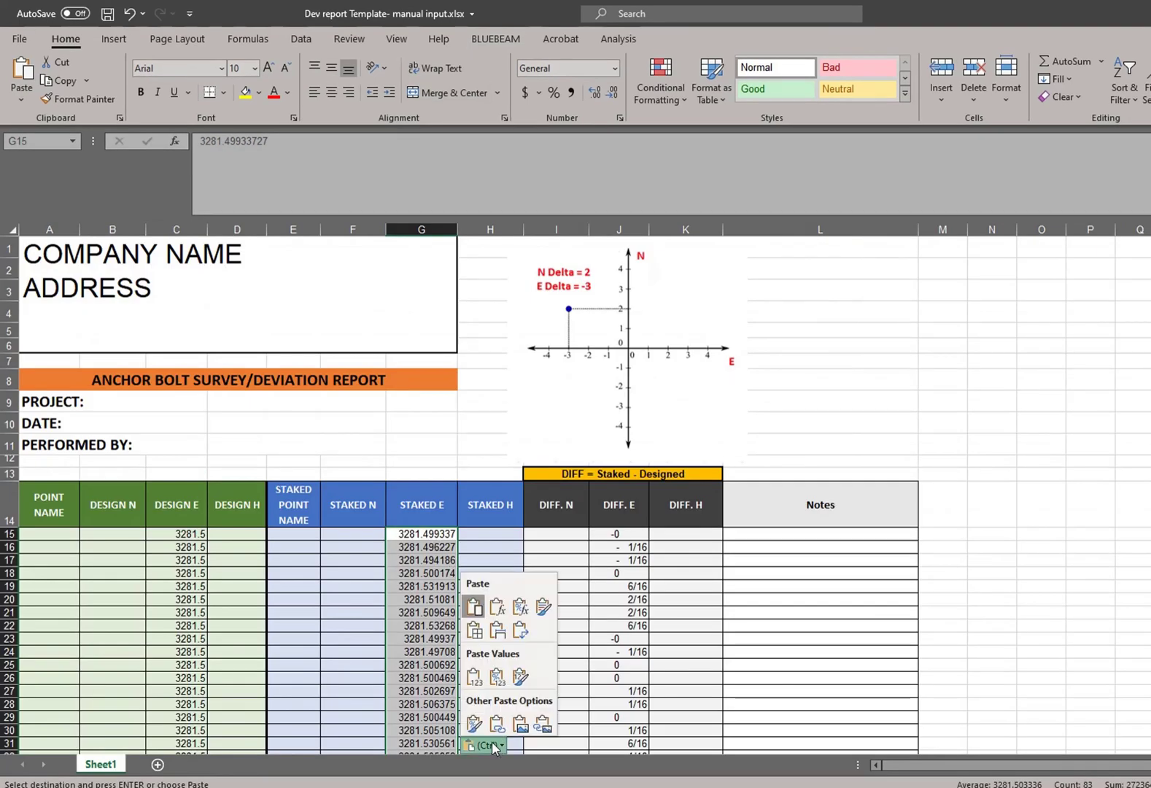
click(474, 677)
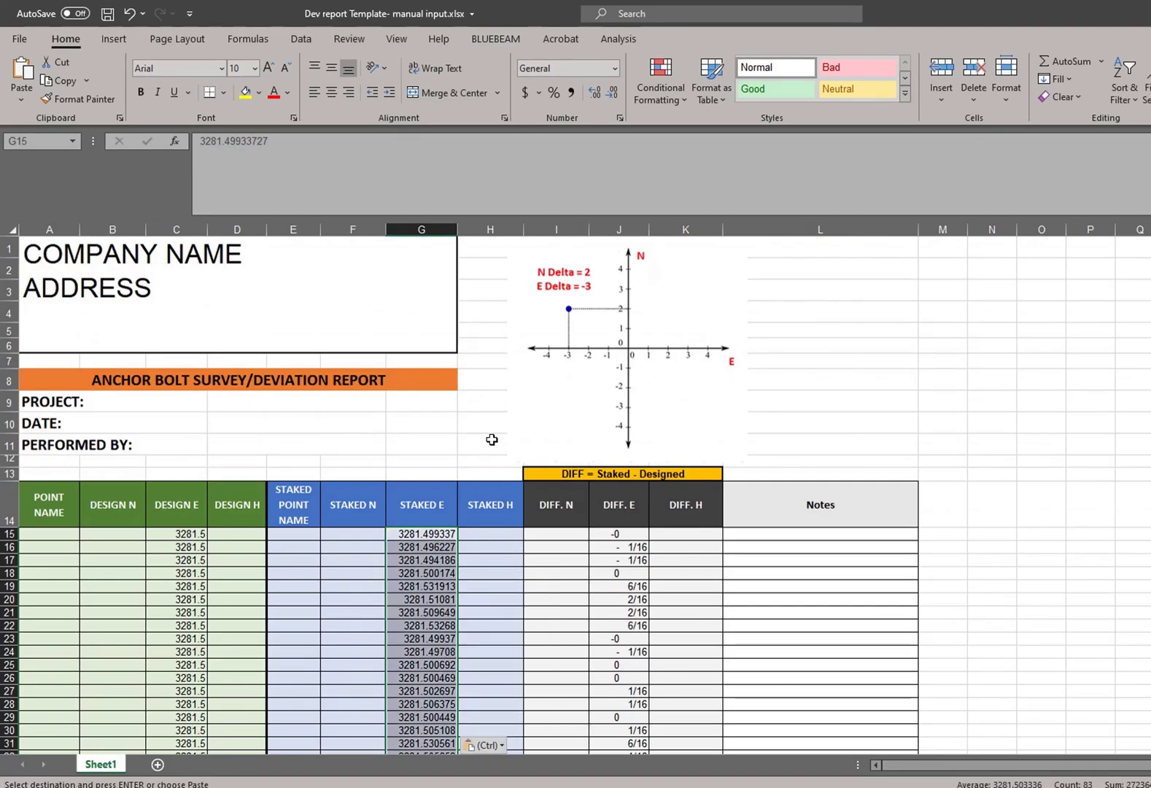
Check the DESIGN E values beside the staked rows and the DIFF. E formula for CP1 in J15
scroll(497, 422, down, 10)
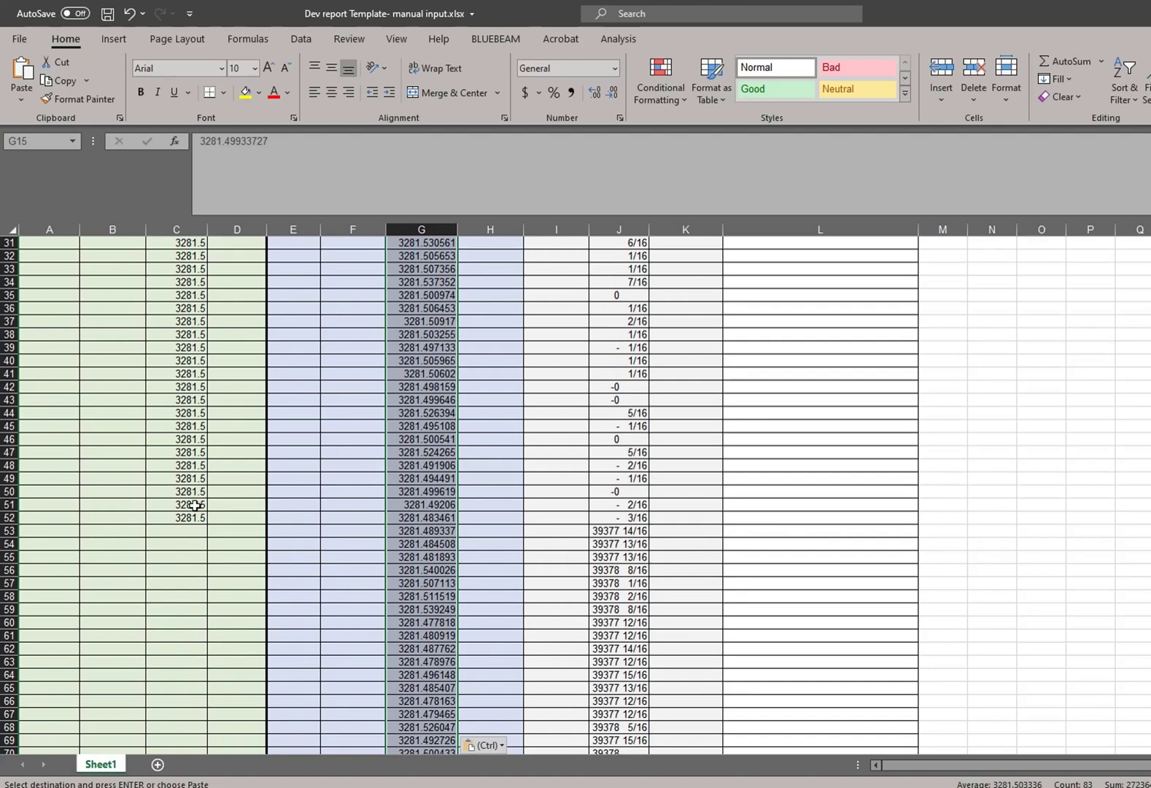
drag(189, 426, 221, 206)
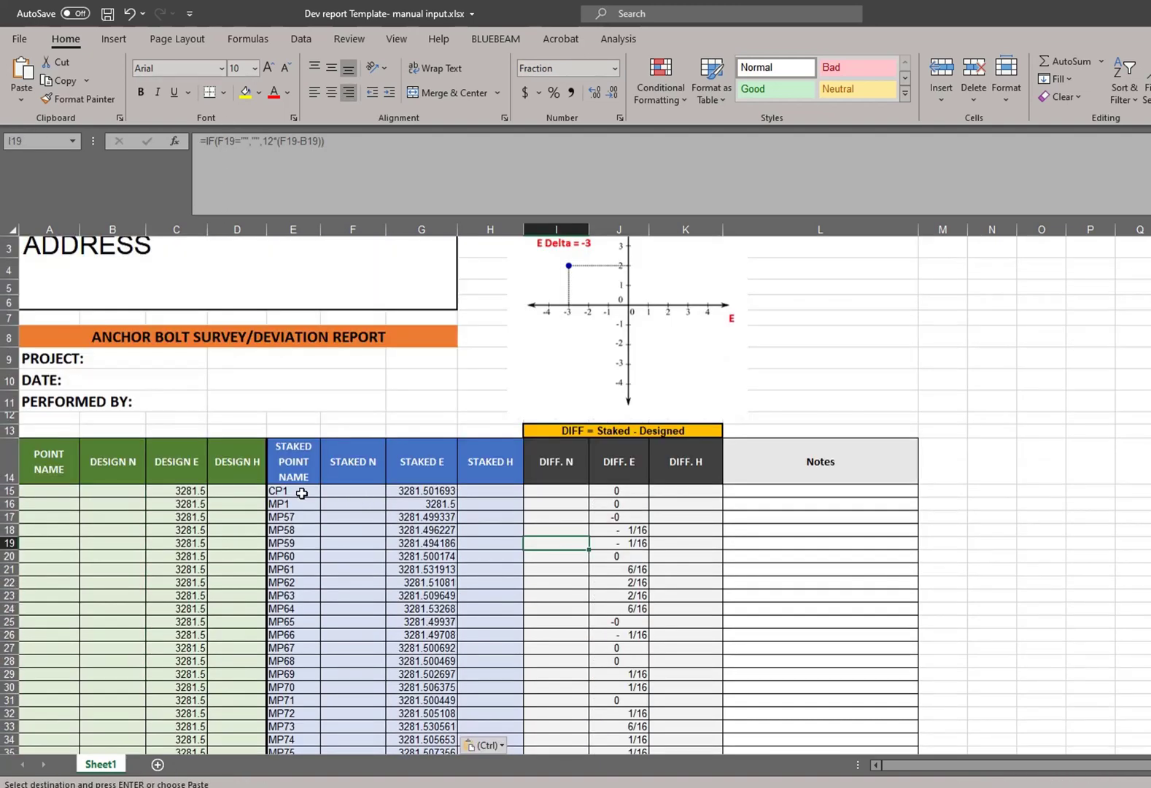
click(631, 489)
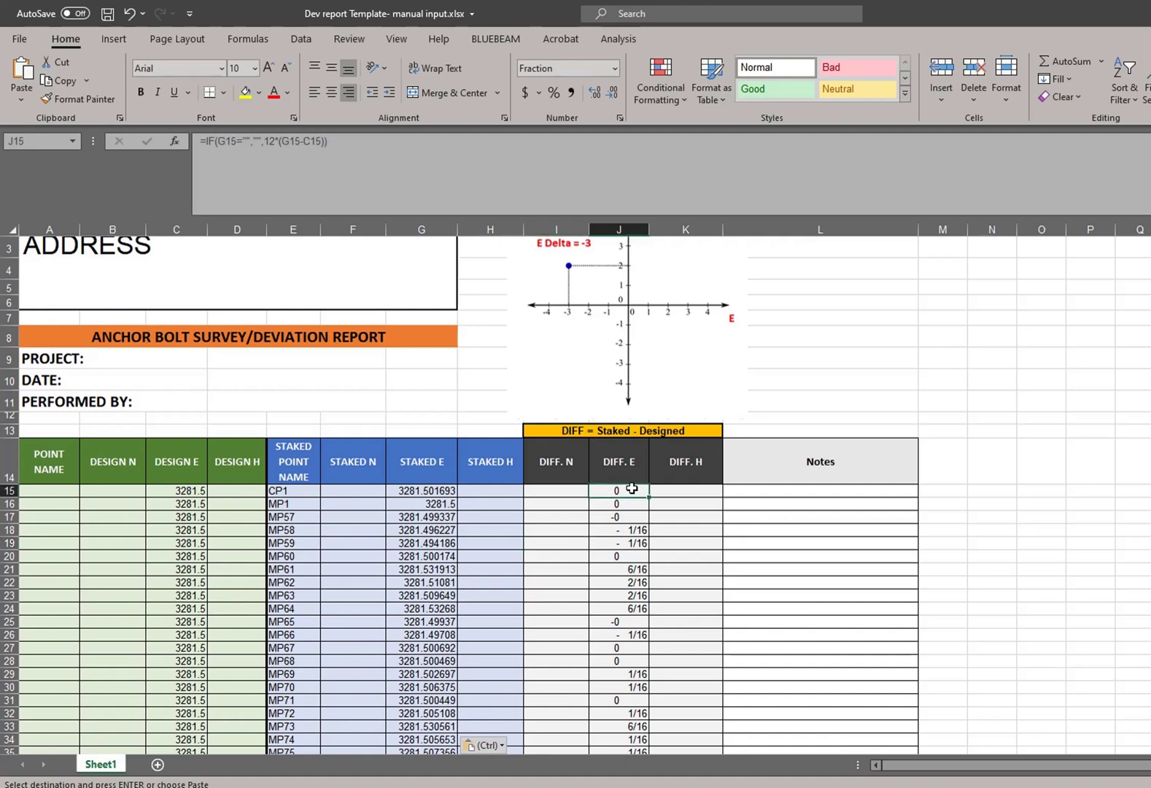
Examine the DIFF. E deviations down column J from CP1, including the results for MP86, MP109 and MP98
drag(630, 491, 629, 517)
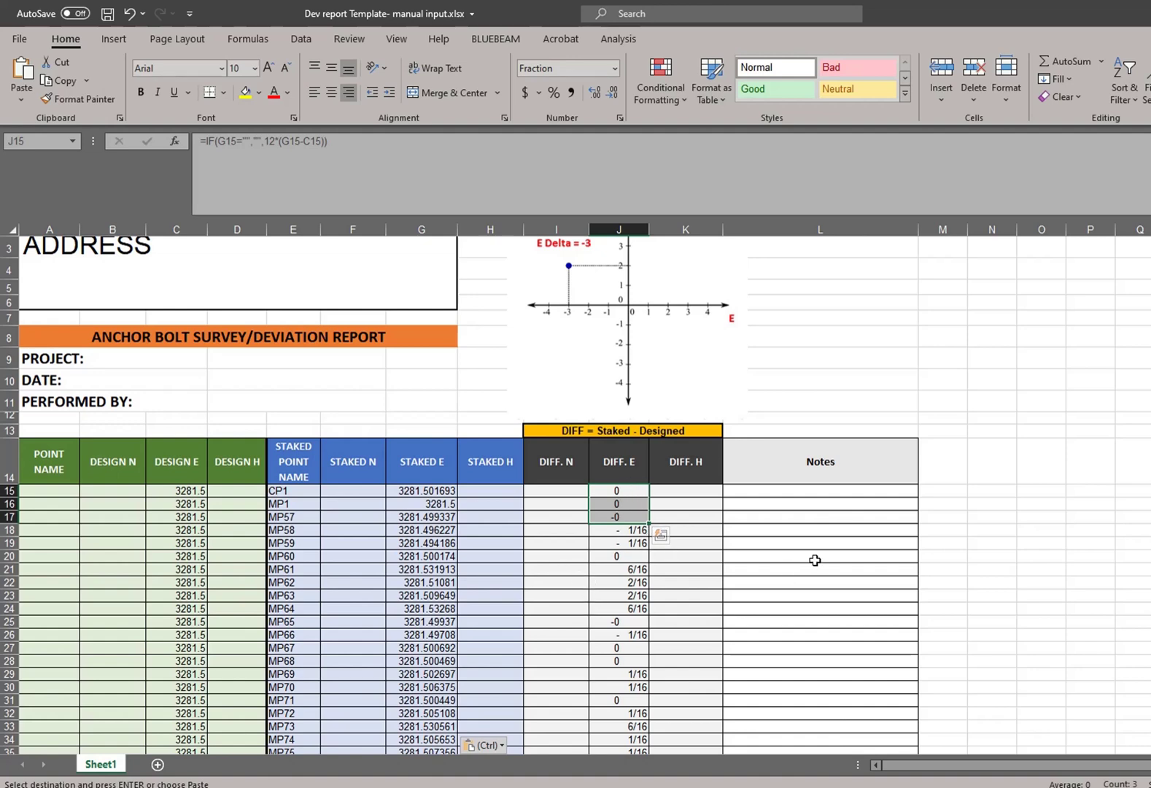
scroll(679, 547, down, 4)
scroll(635, 523, down, 6)
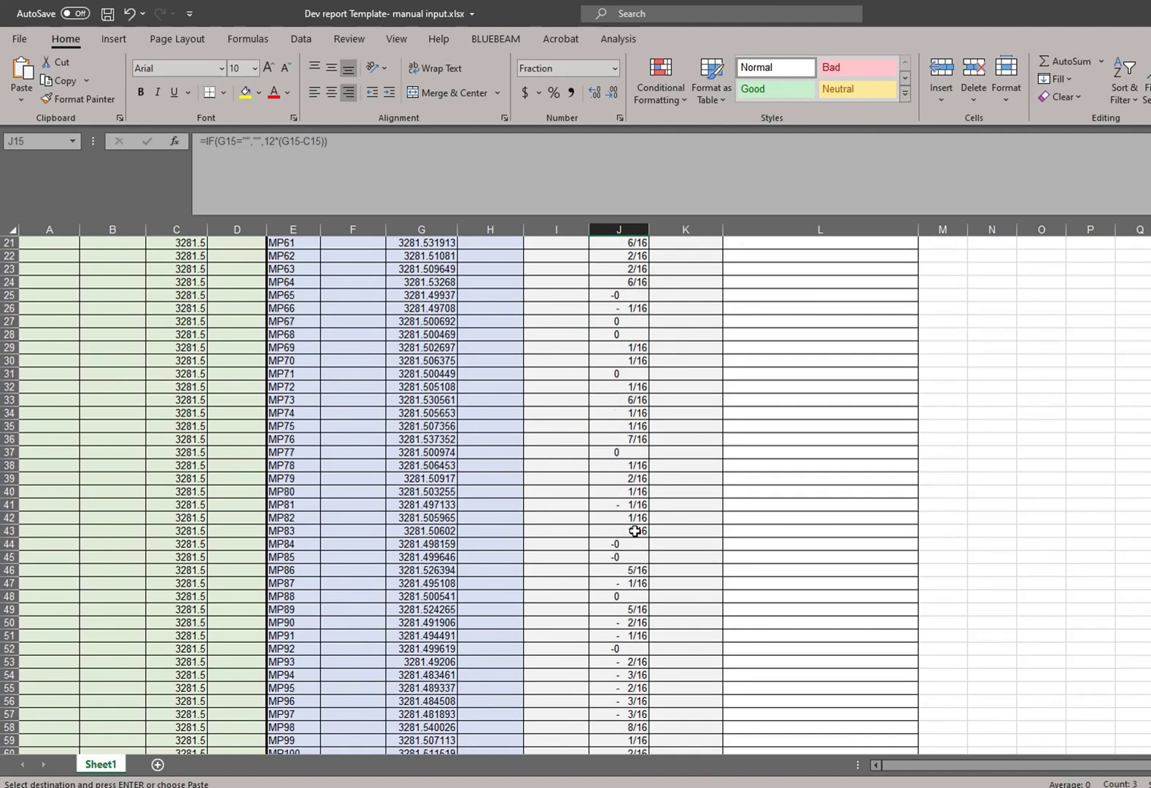
click(625, 414)
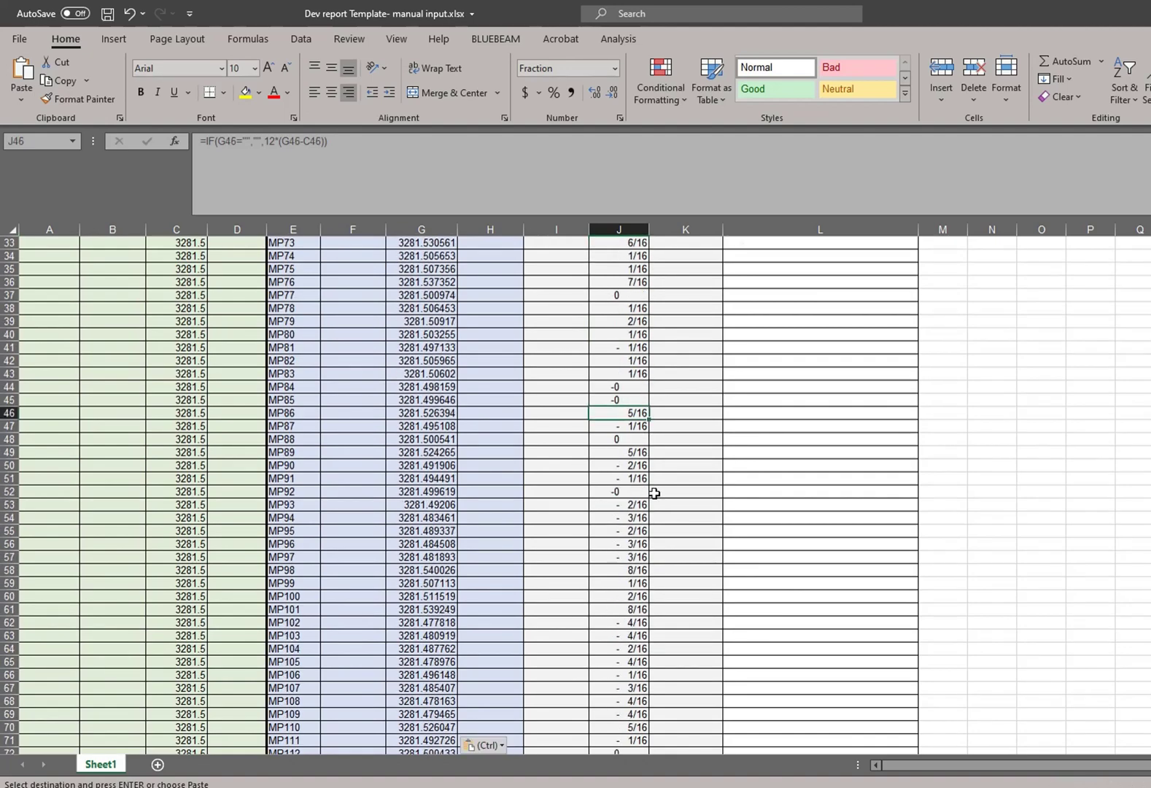
scroll(623, 525, down, 2)
click(632, 635)
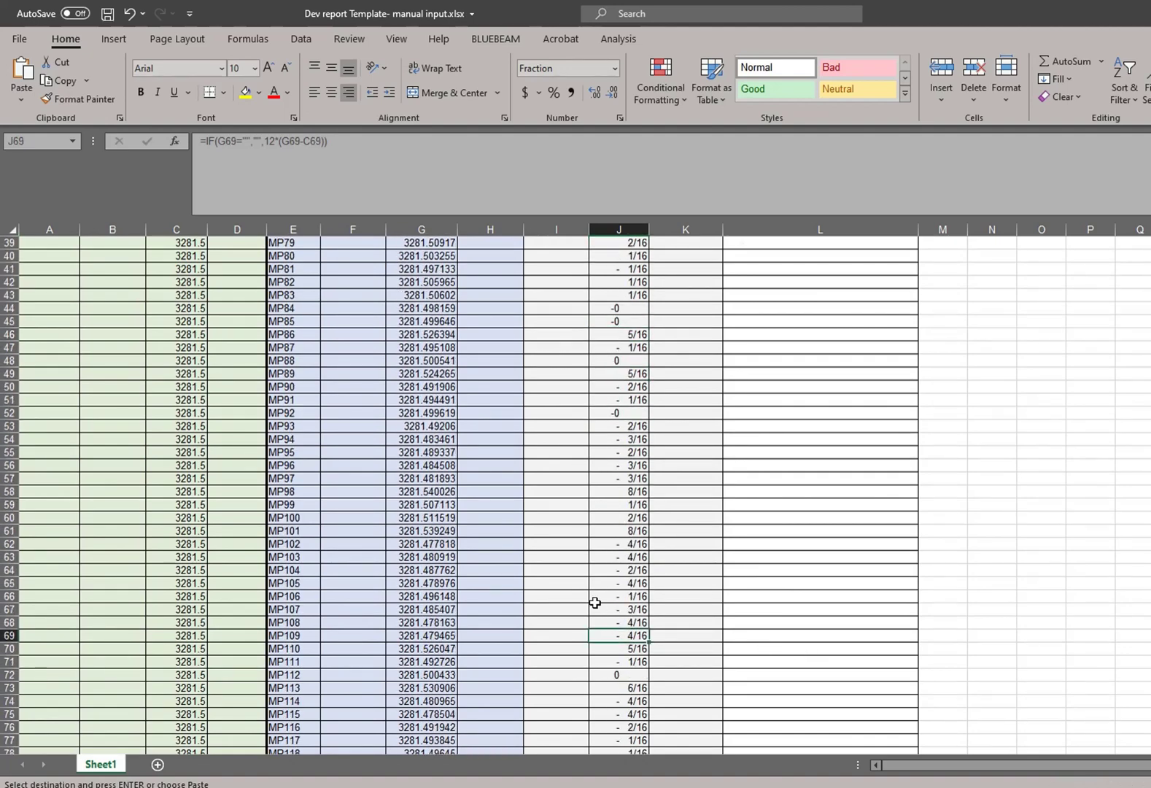
scroll(619, 599, down, 10)
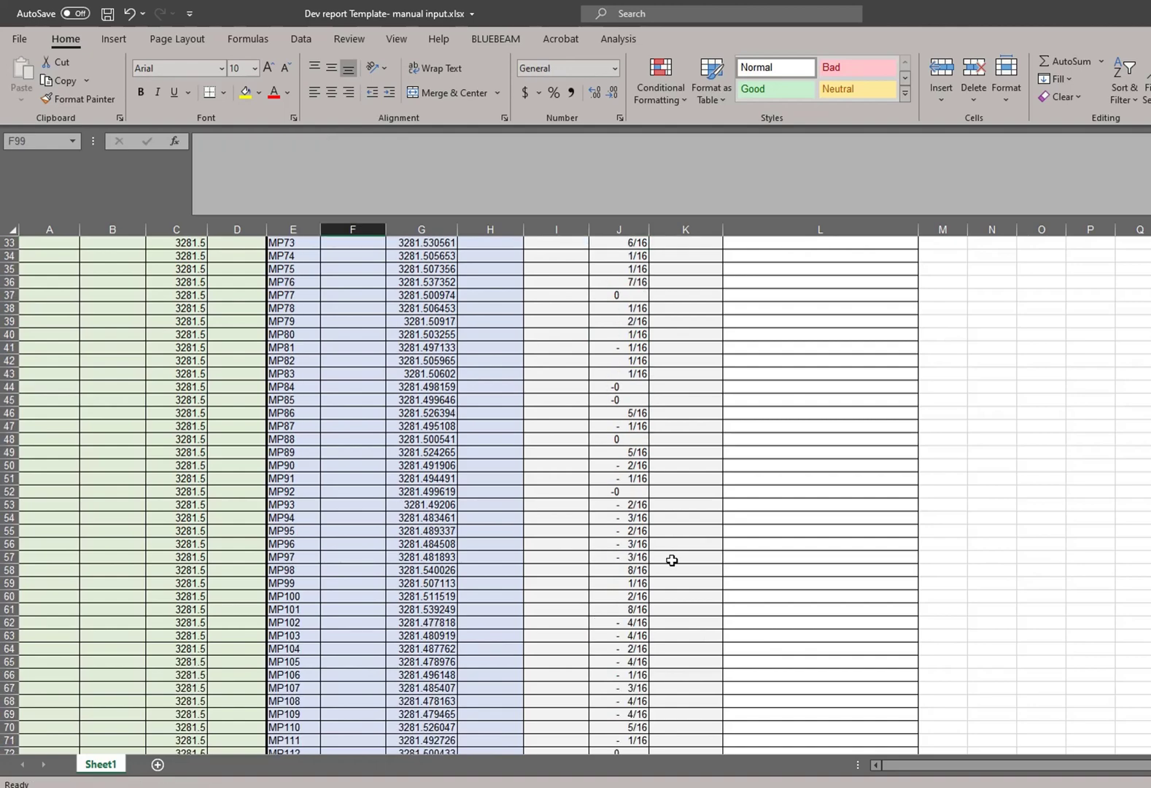
scroll(672, 561, up, 6)
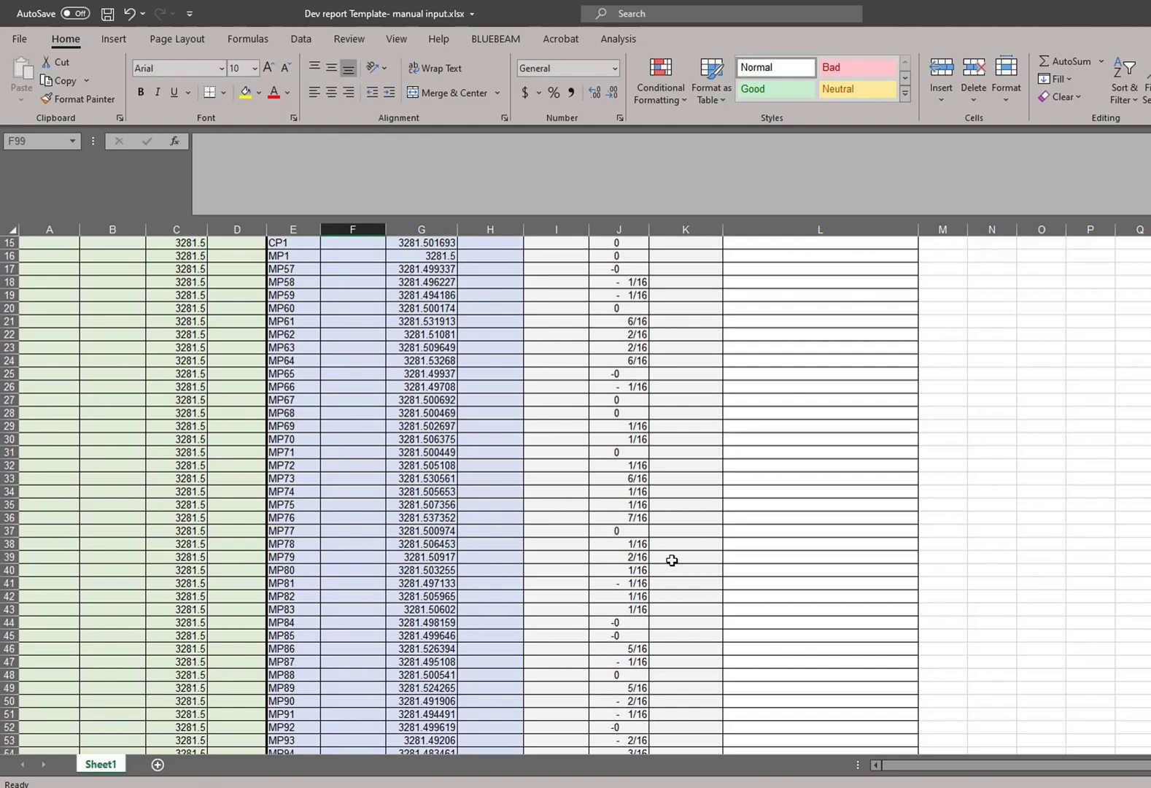
scroll(651, 454, down, 4)
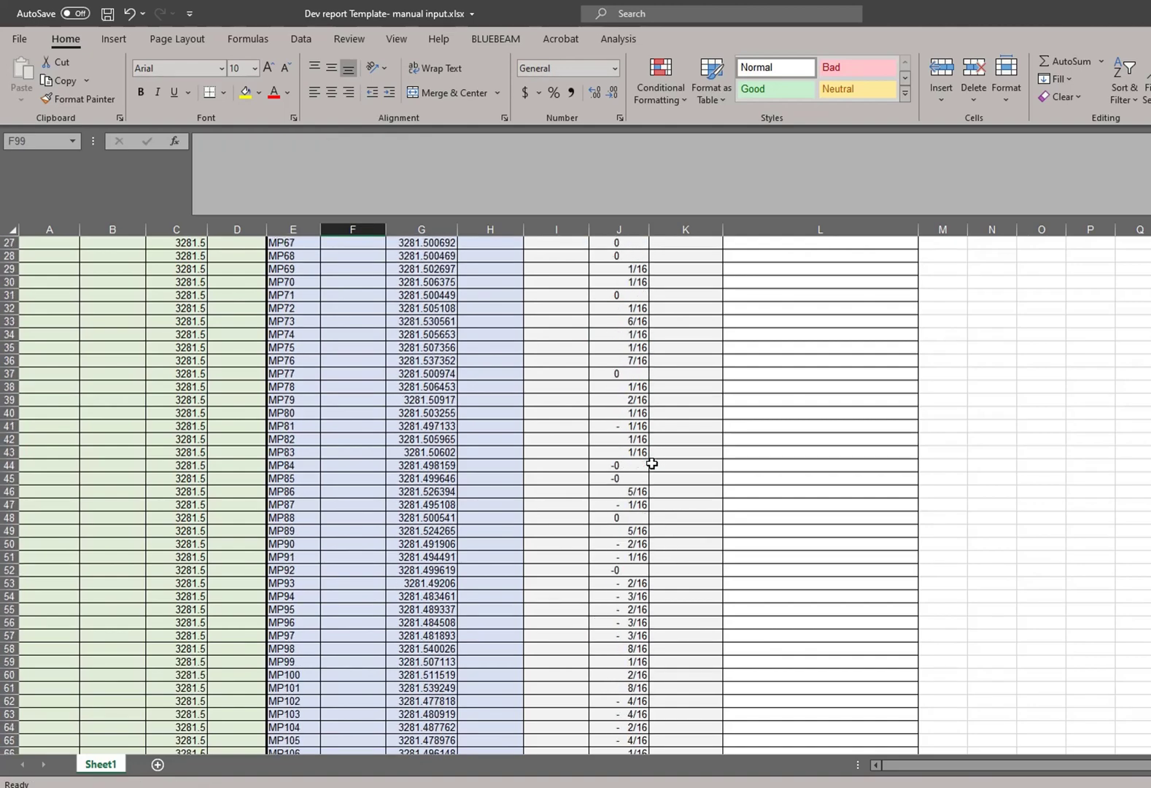
click(639, 650)
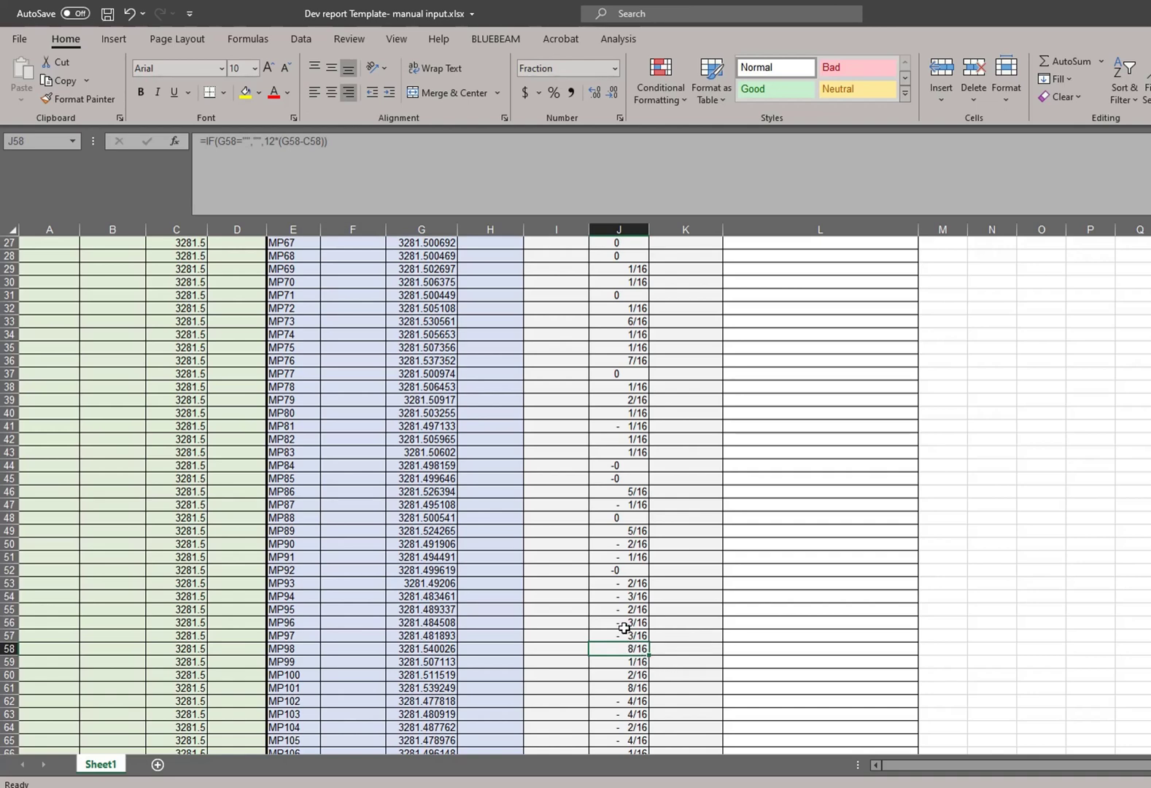
Start a conditional formatting rule for the DIFF. E values from J15 down, targeting cell values greater than or equal to 0.25
scroll(669, 609, up, 4)
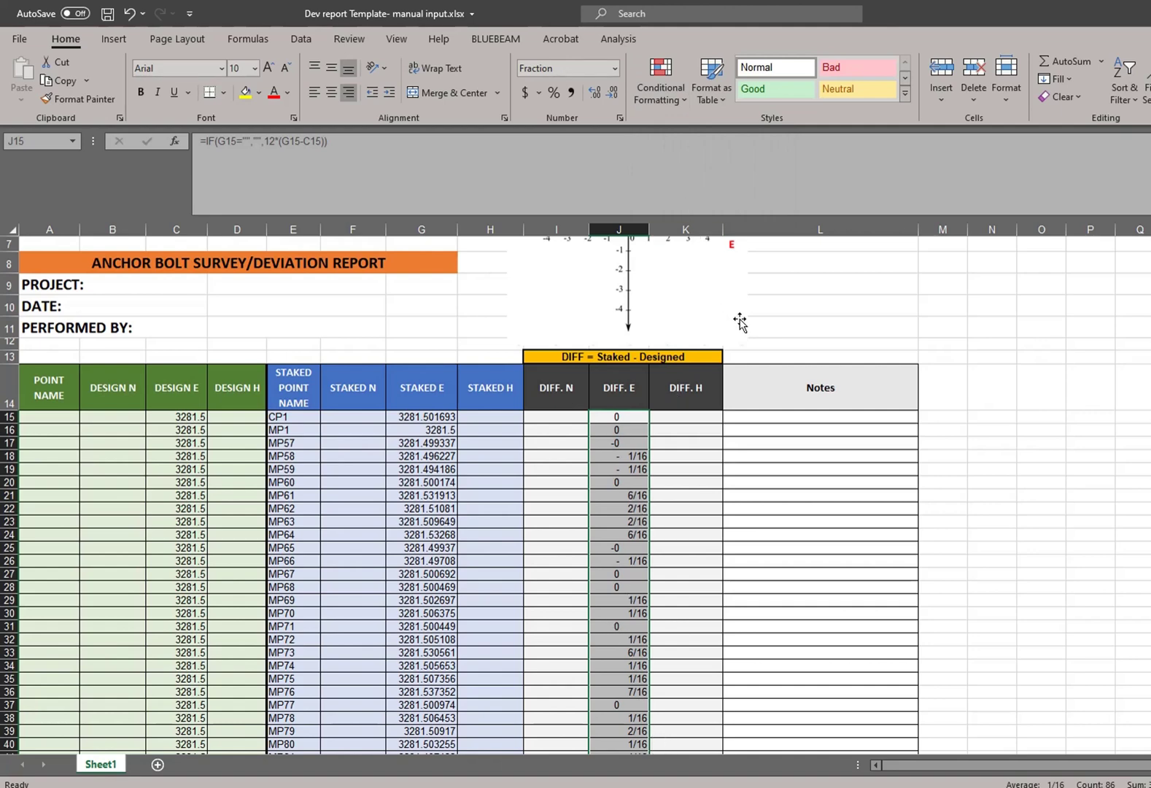
click(675, 99)
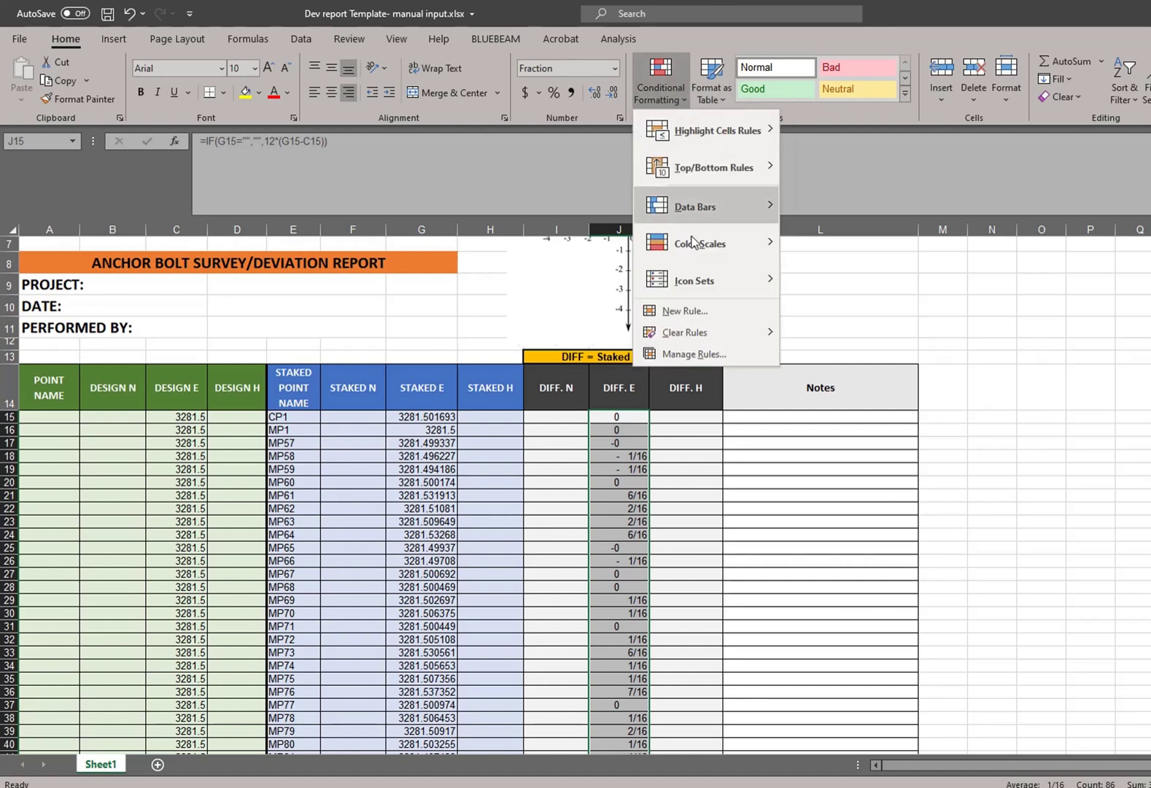
click(699, 311)
click(430, 132)
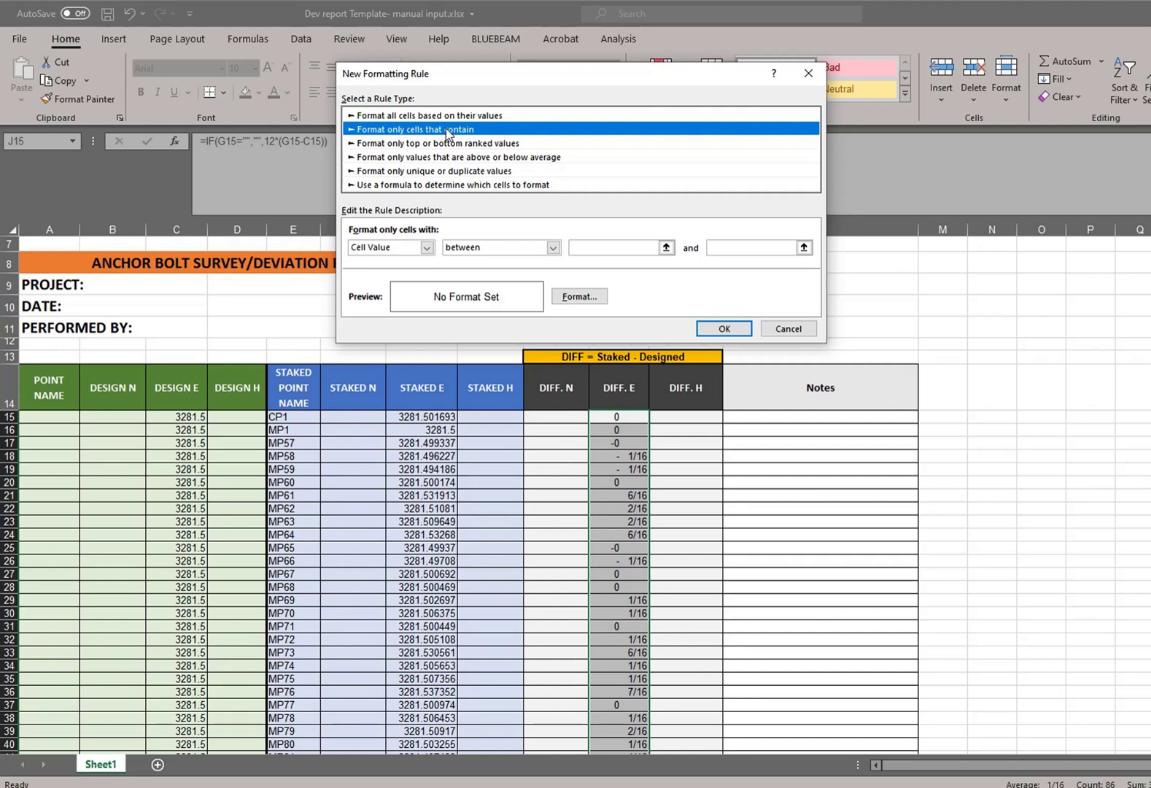
click(528, 251)
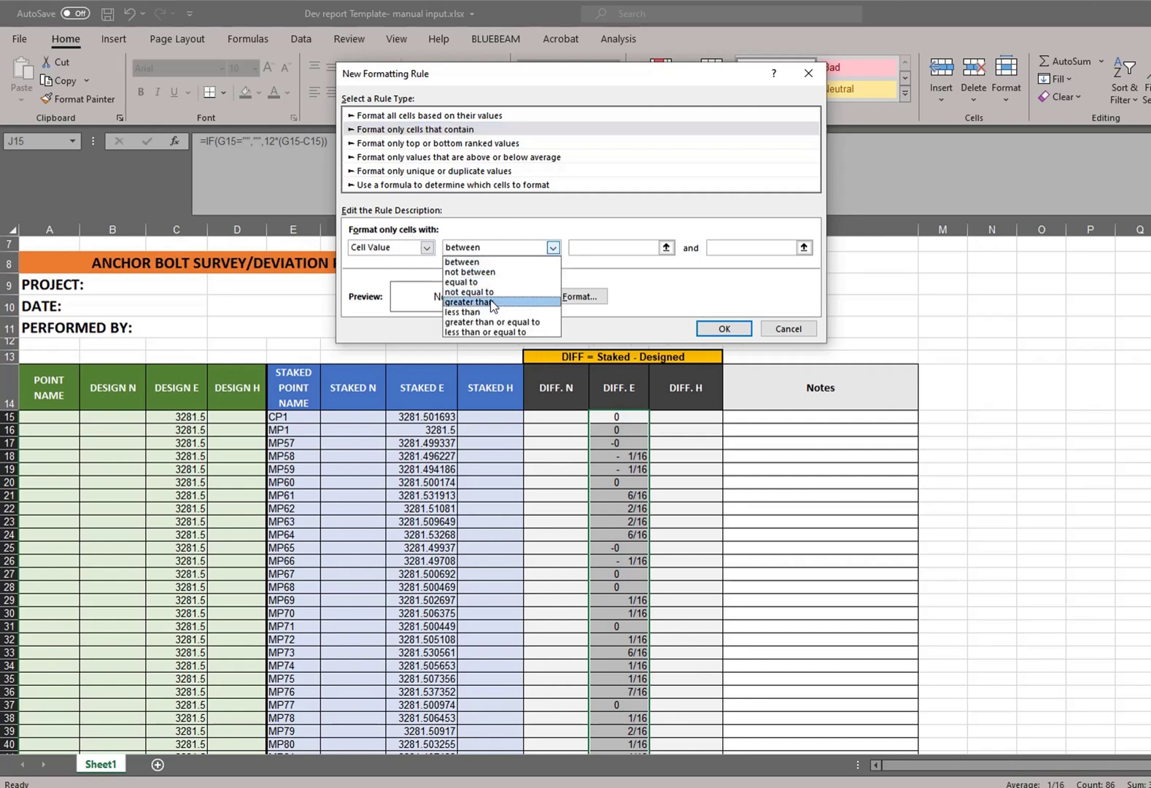
click(499, 321)
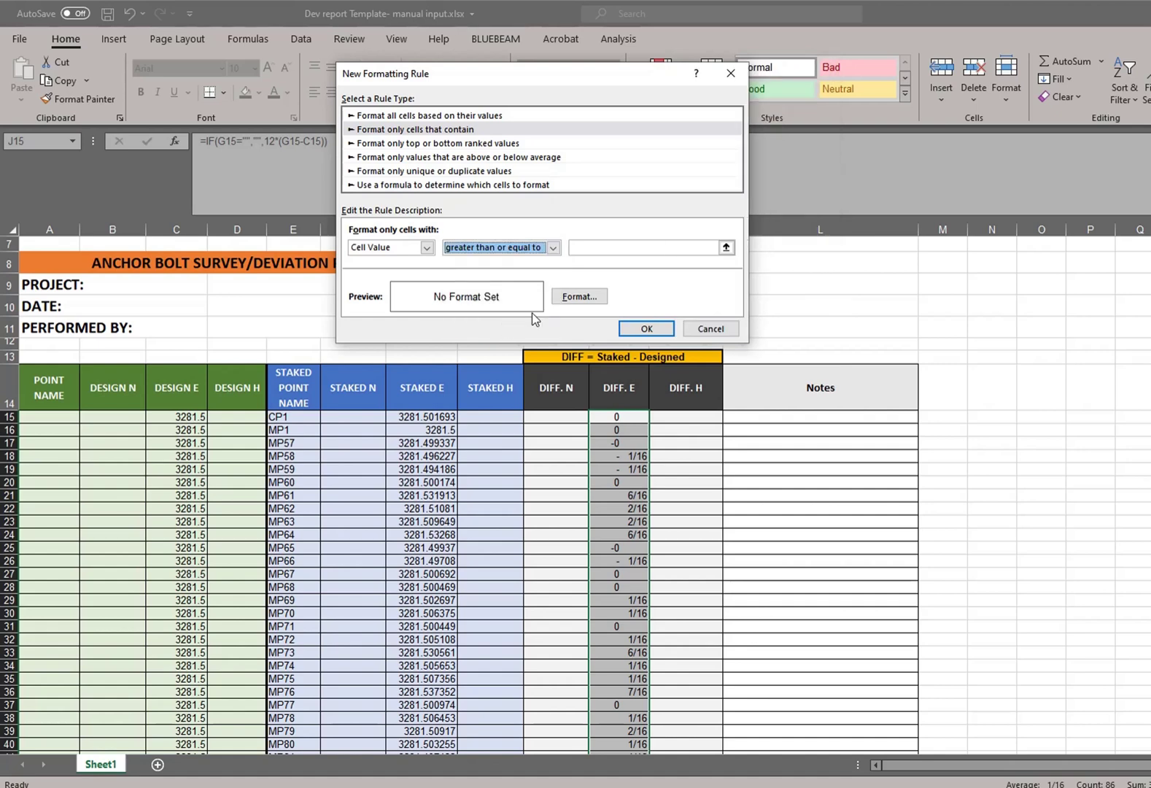
click(626, 250)
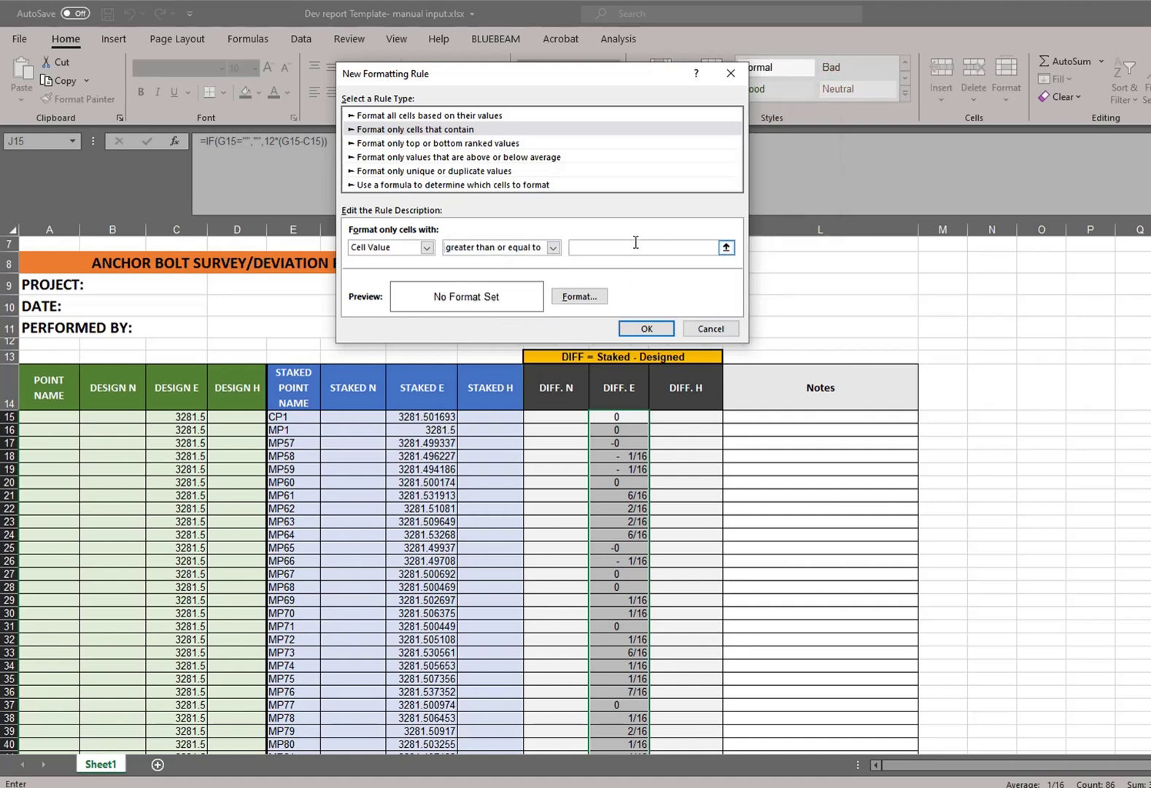
text(0.25)
Give the DIFF. E formatting rule a red fill and apply it
click(595, 296)
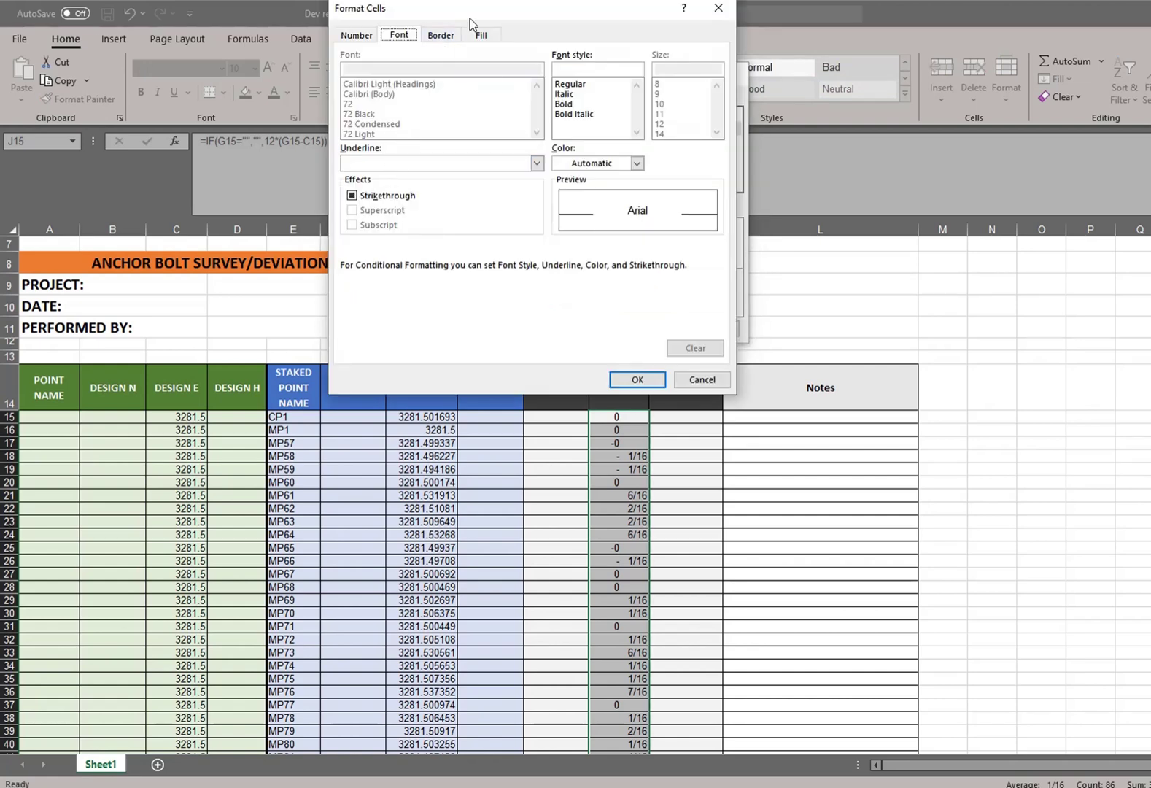
click(475, 36)
click(369, 187)
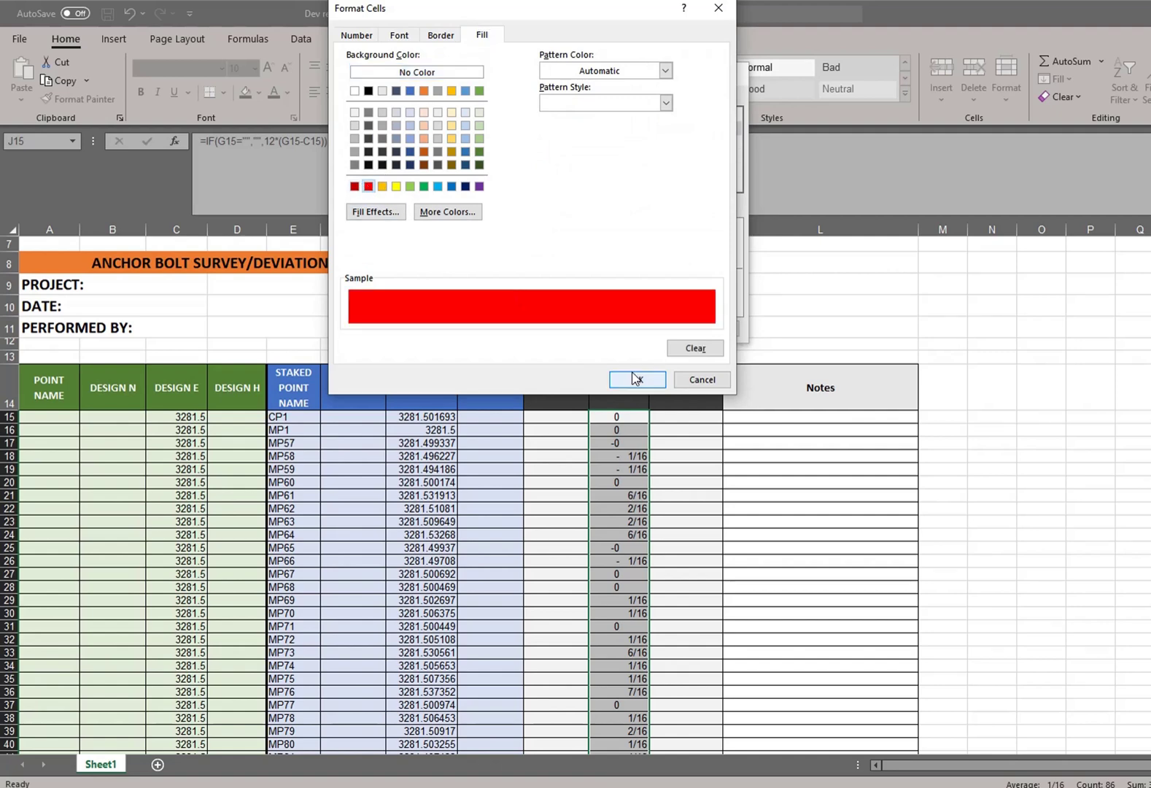
click(654, 380)
click(652, 327)
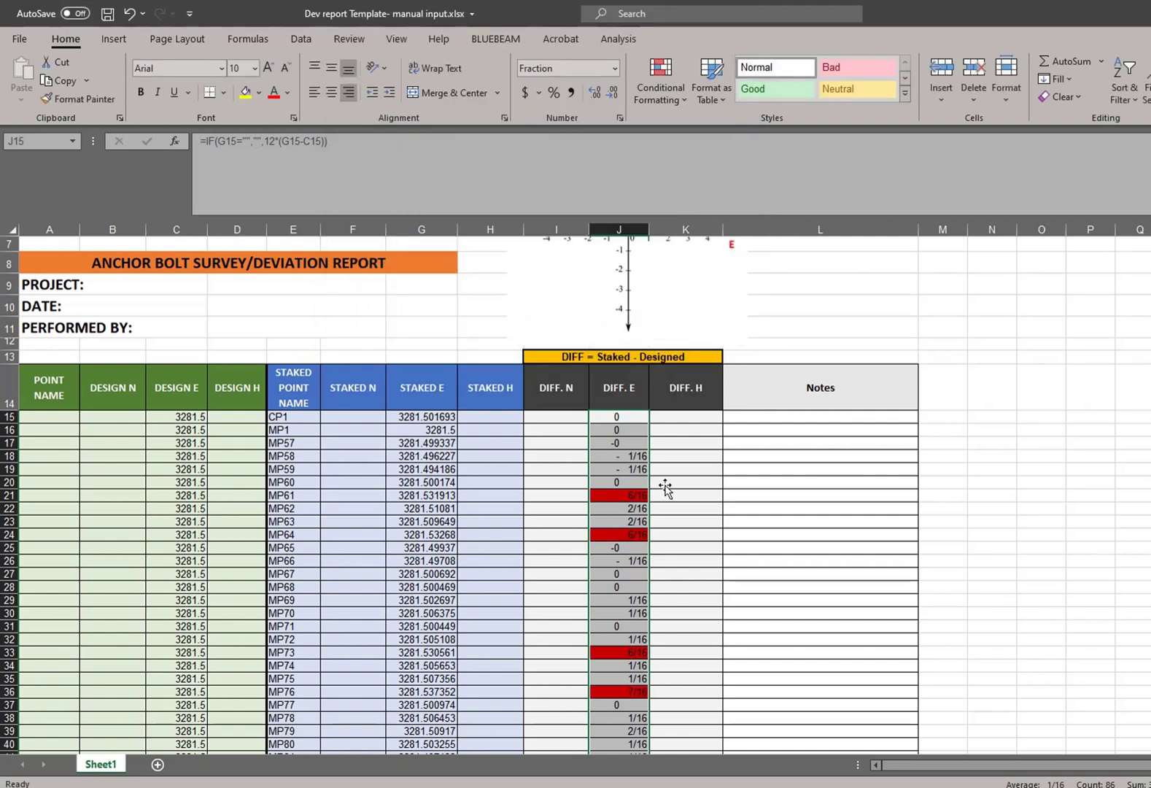
Review the highlighted deviations, set C15 as the destination, and copy MP72's east coordinate, C19, from Realigned south points.csv
scroll(641, 450, down, 2)
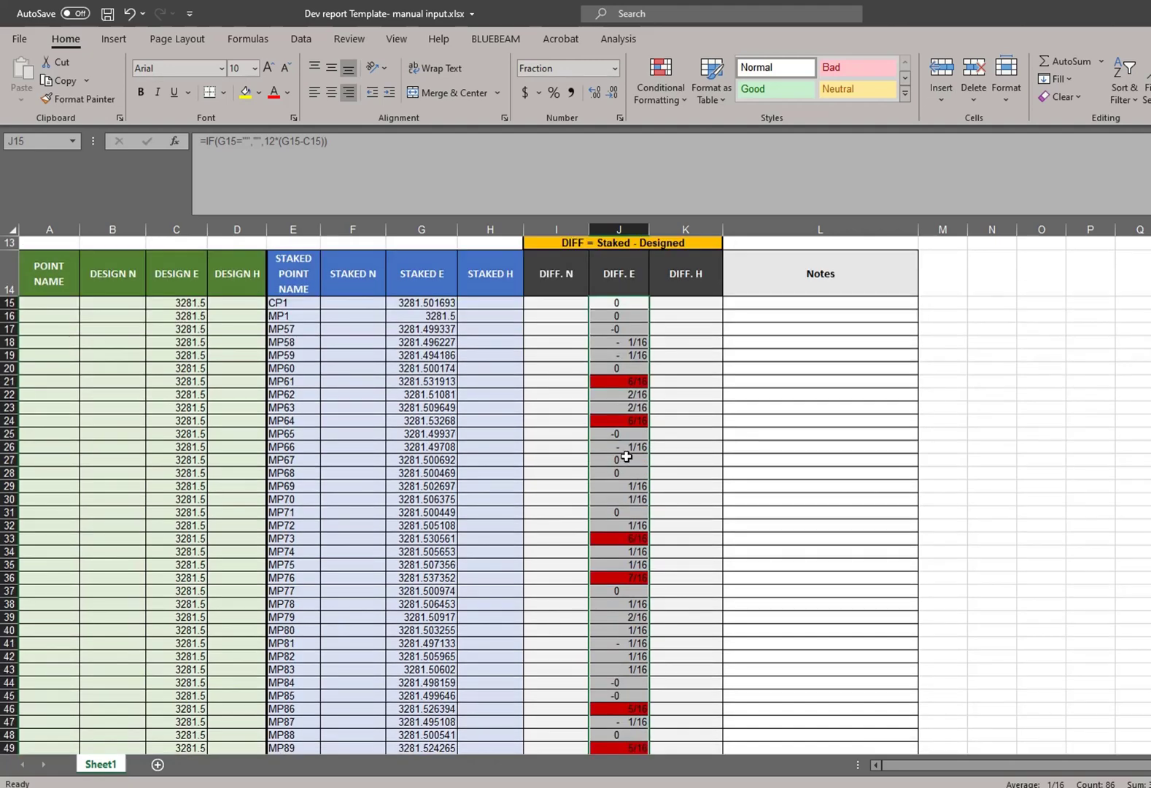
scroll(626, 456, down, 2)
scroll(714, 527, down, 11)
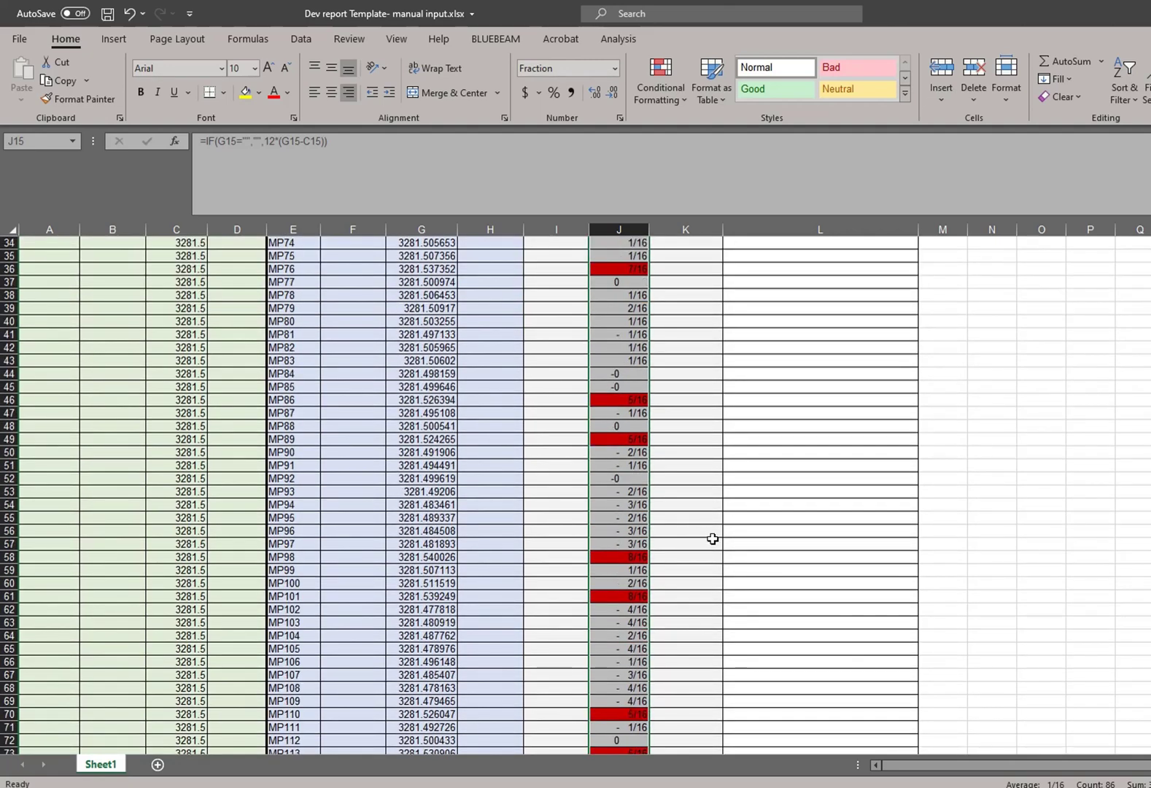
scroll(712, 540, up, 17)
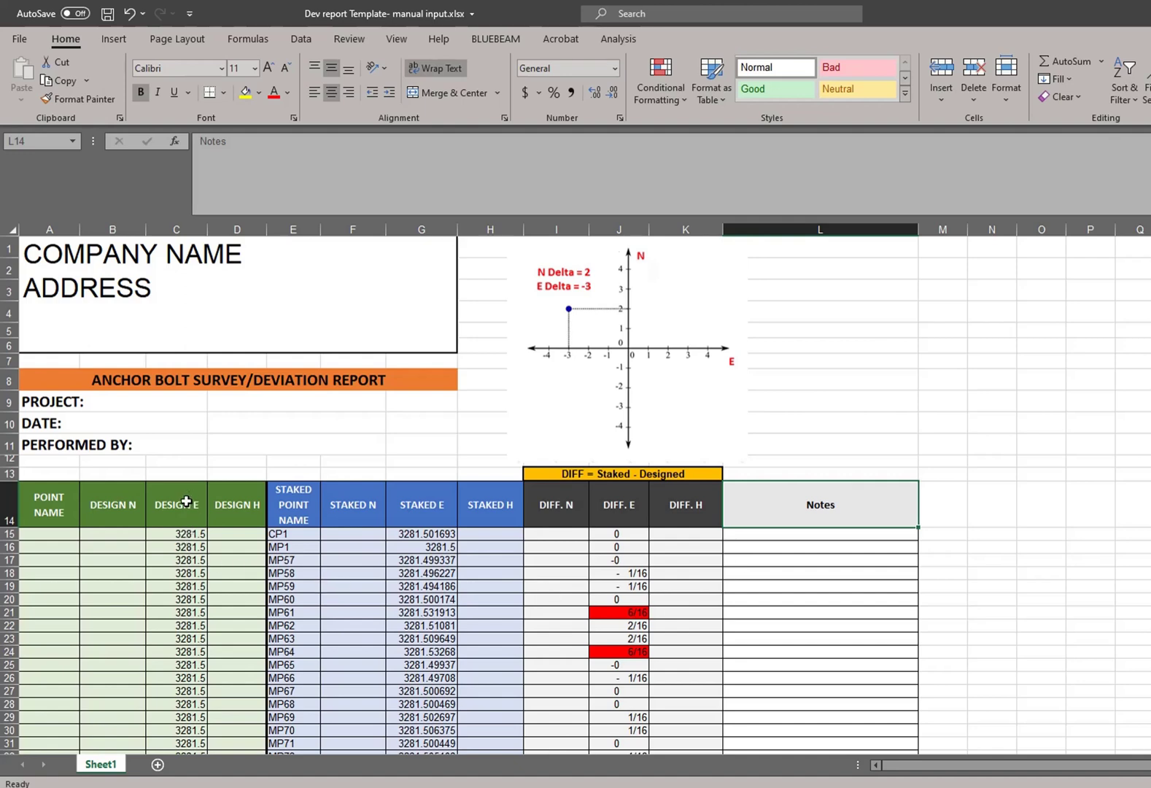
click(205, 531)
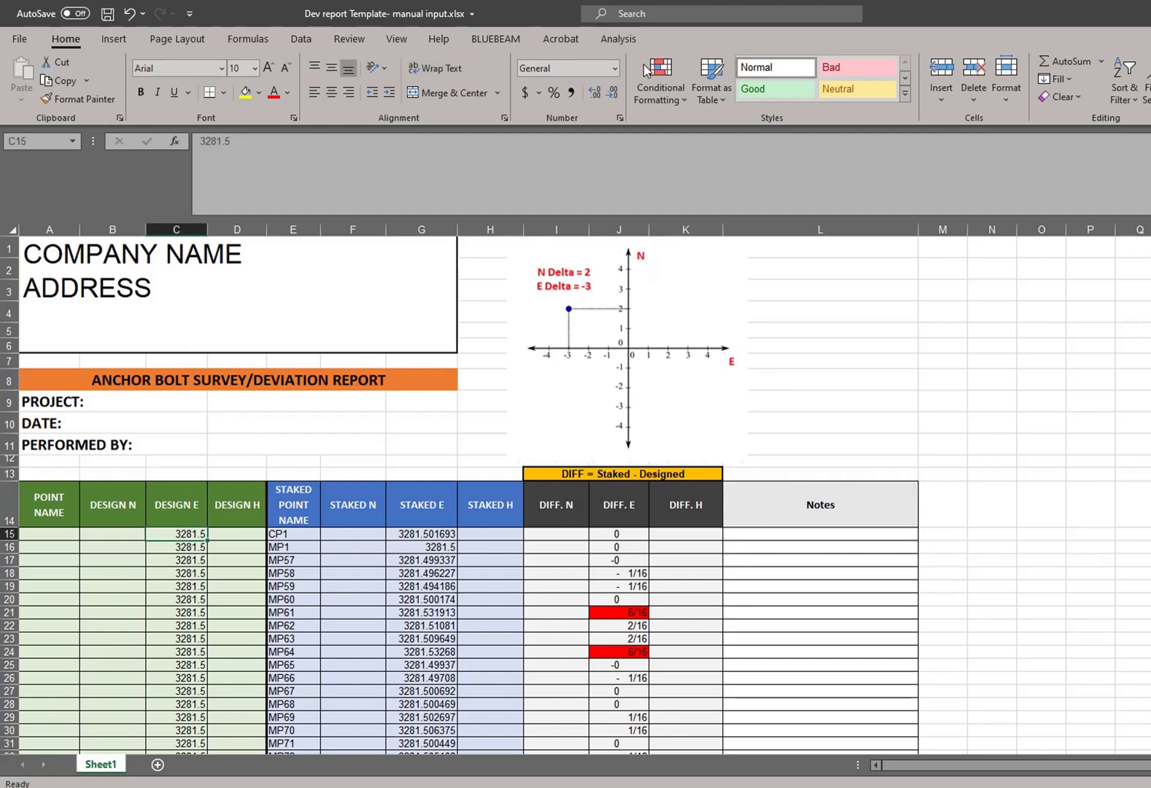
key(alt+Tab)
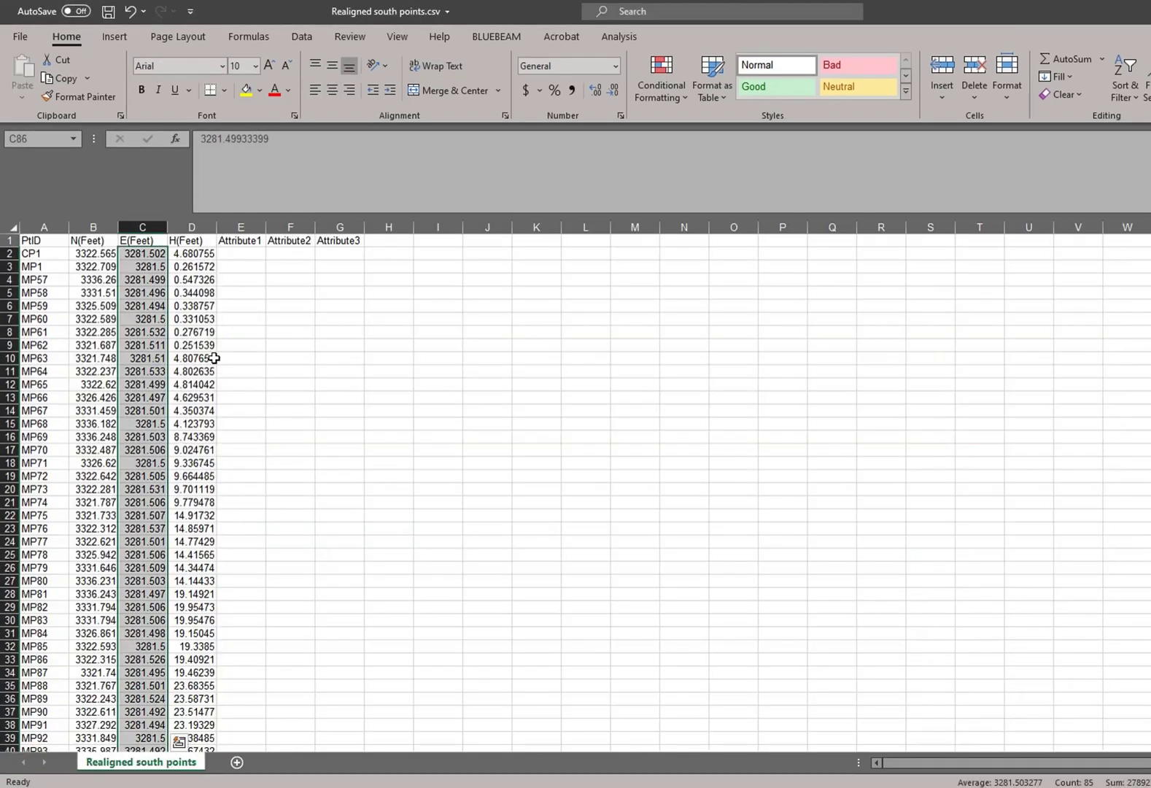
click(145, 292)
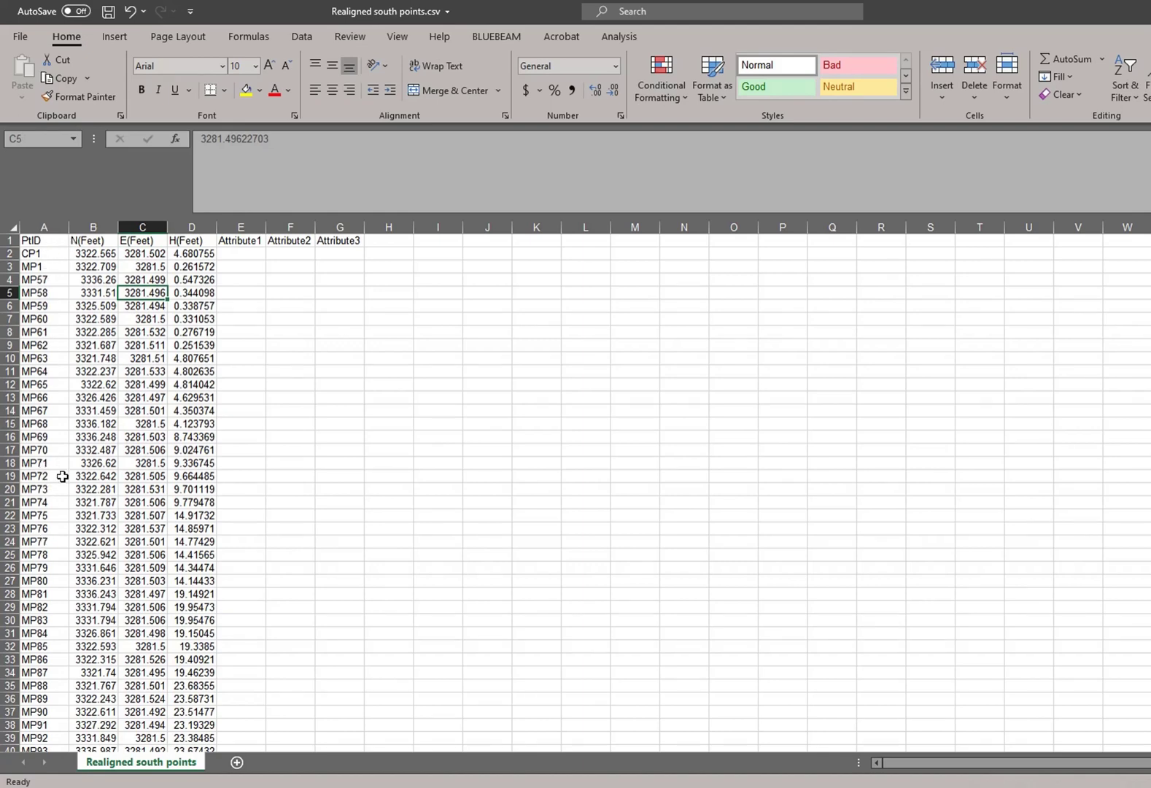
click(146, 478)
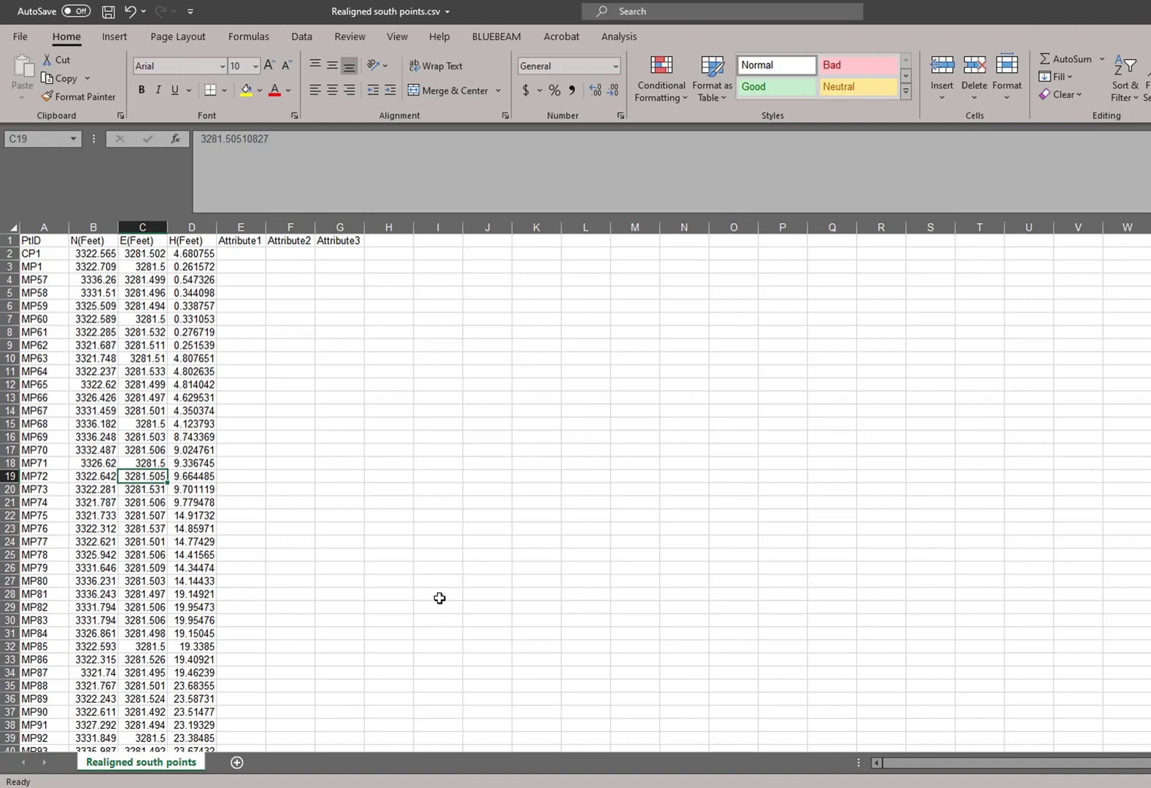
key(ctrl+c)
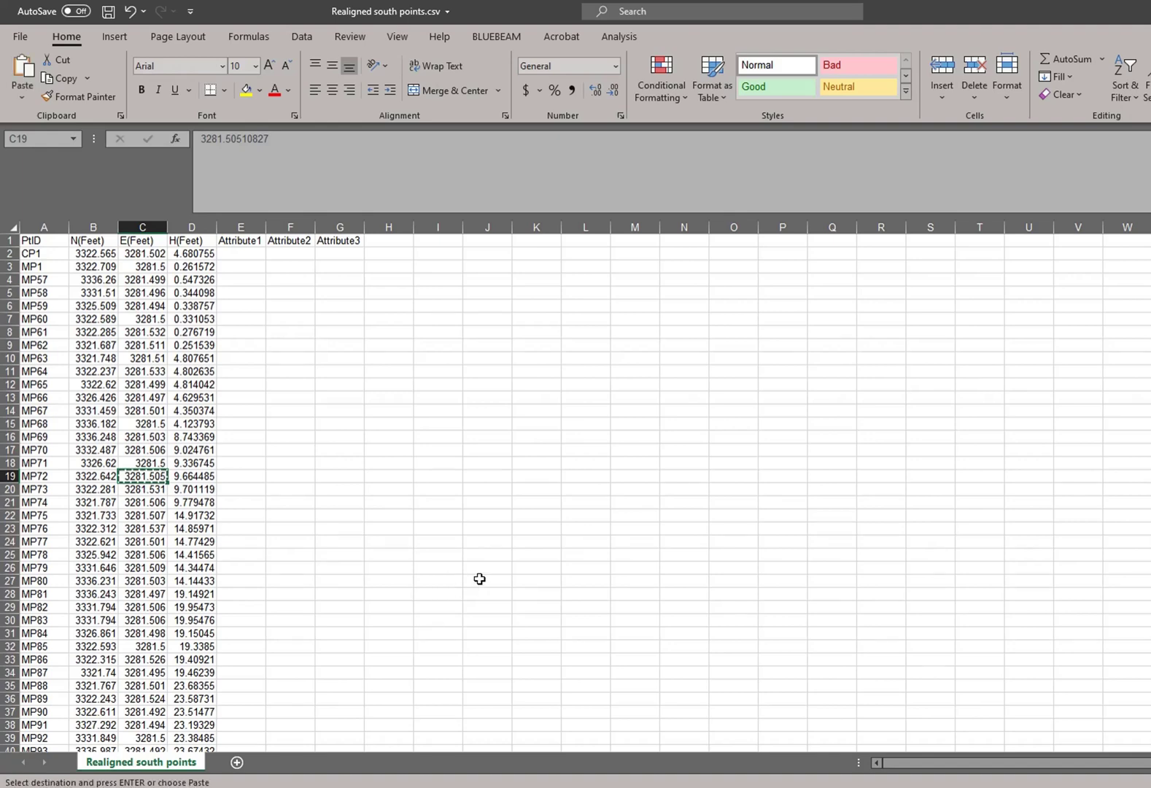
Try the copied MP72 east coordinate as the design value from C15 down the report's DESIGN E column, and undo the trial
key(alt+Tab)
key(ctrl+v)
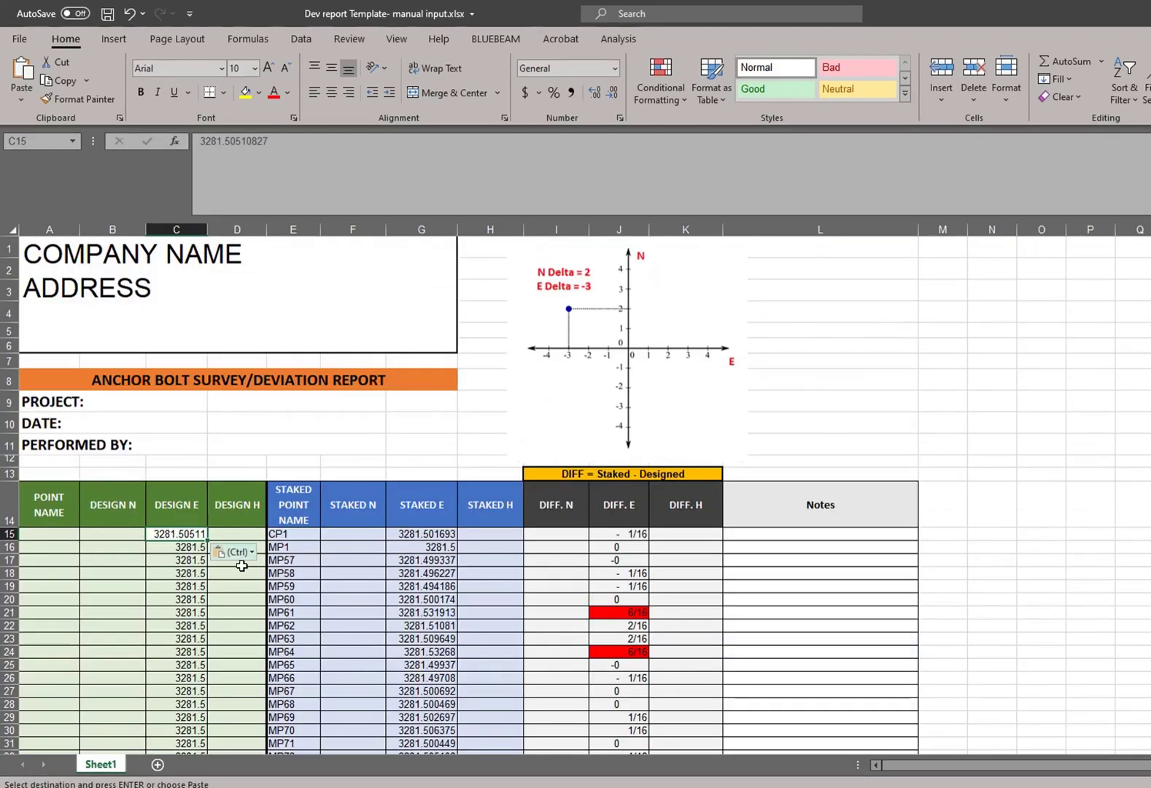
click(234, 552)
click(224, 665)
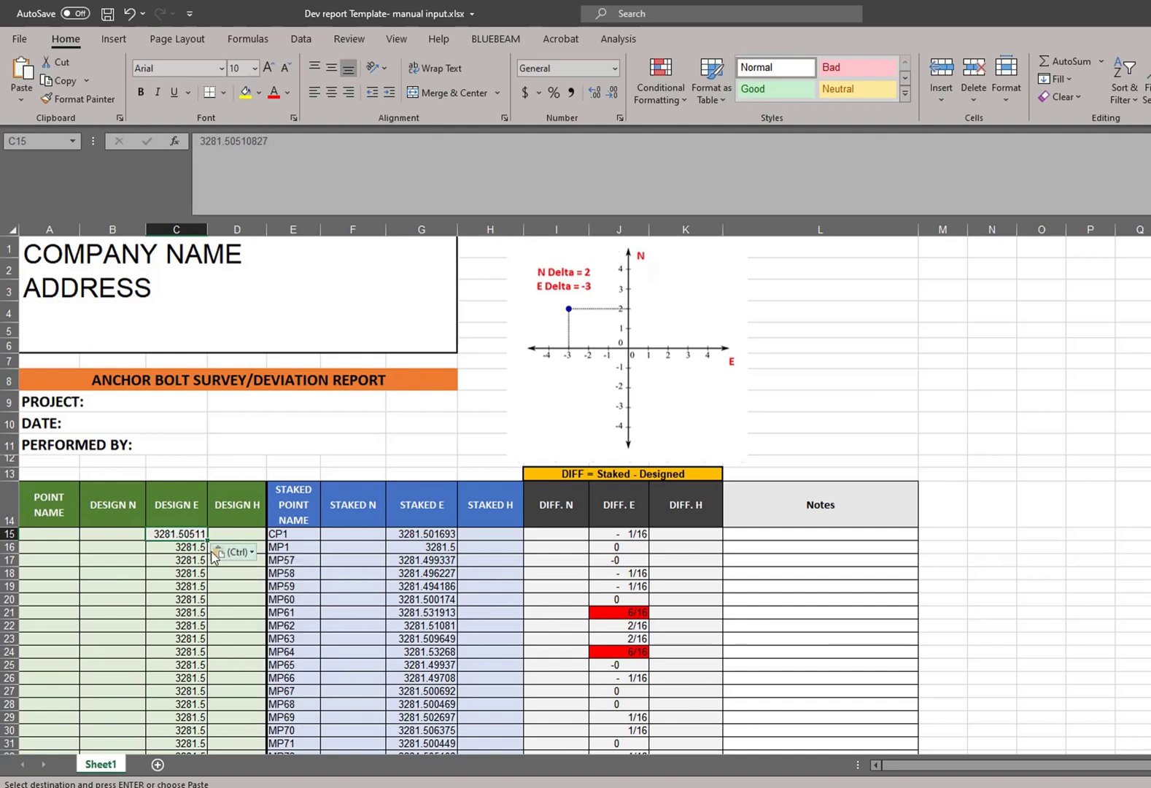
double_click(208, 539)
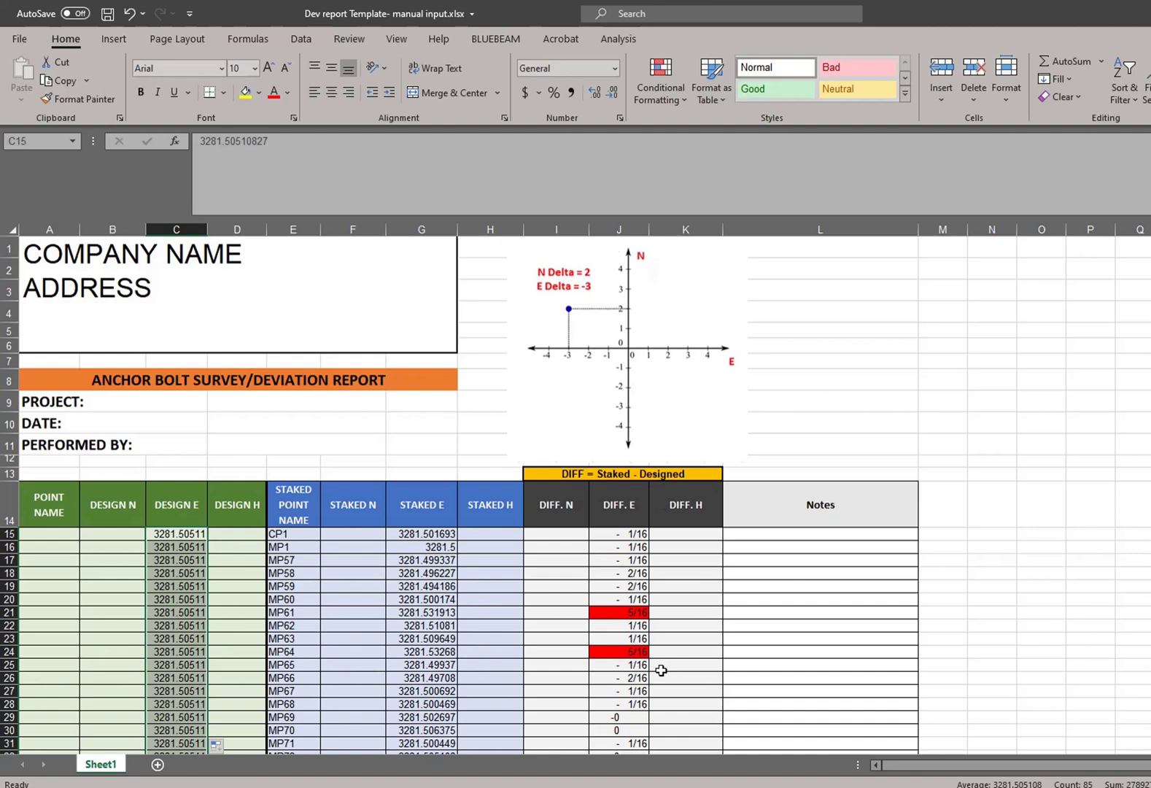
key(ctrl+z)
key(ctrl+z)
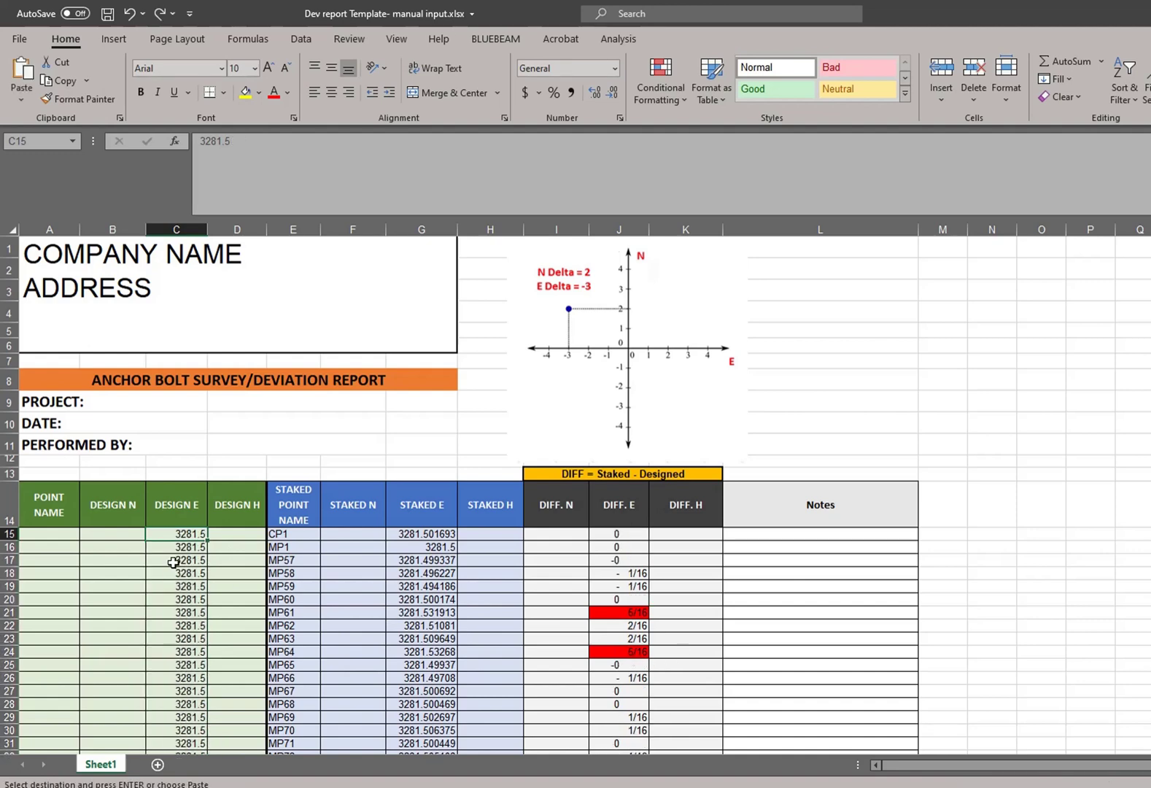